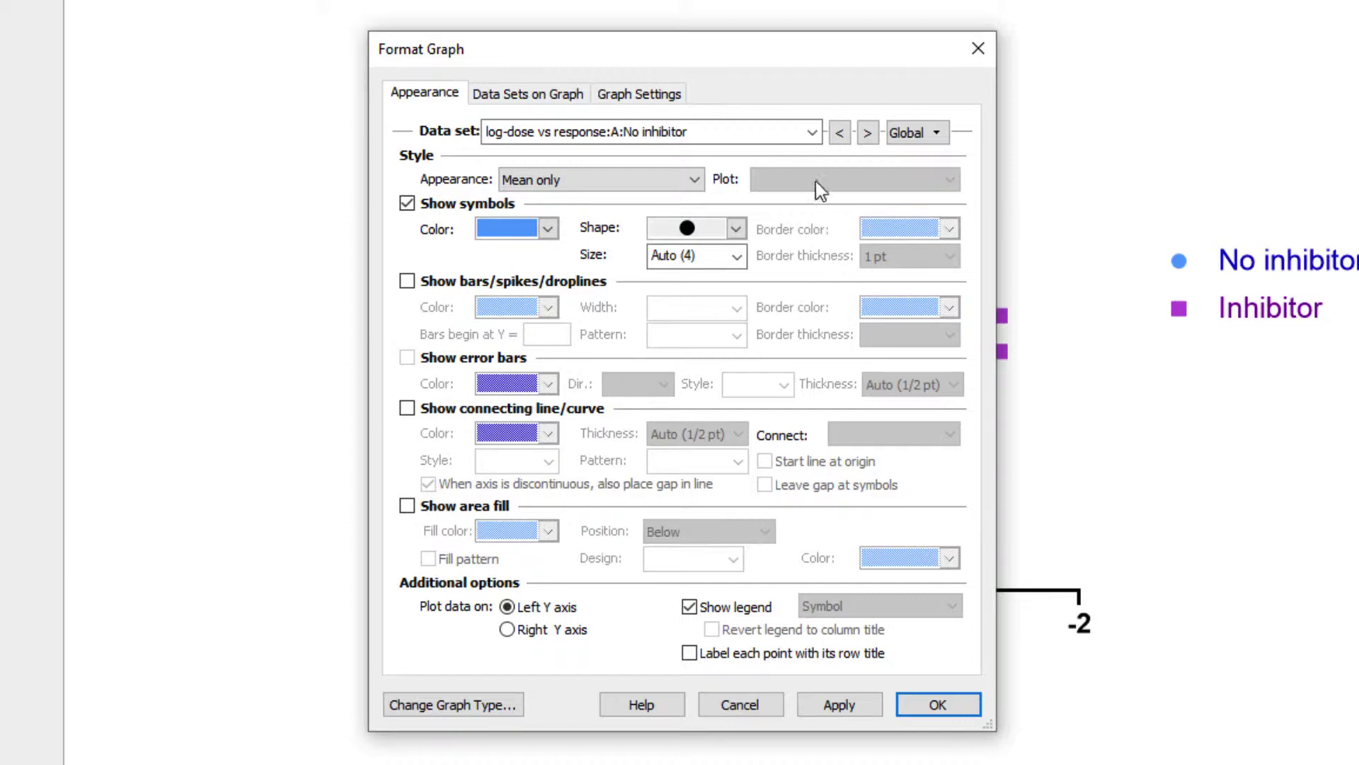
click(812, 133)
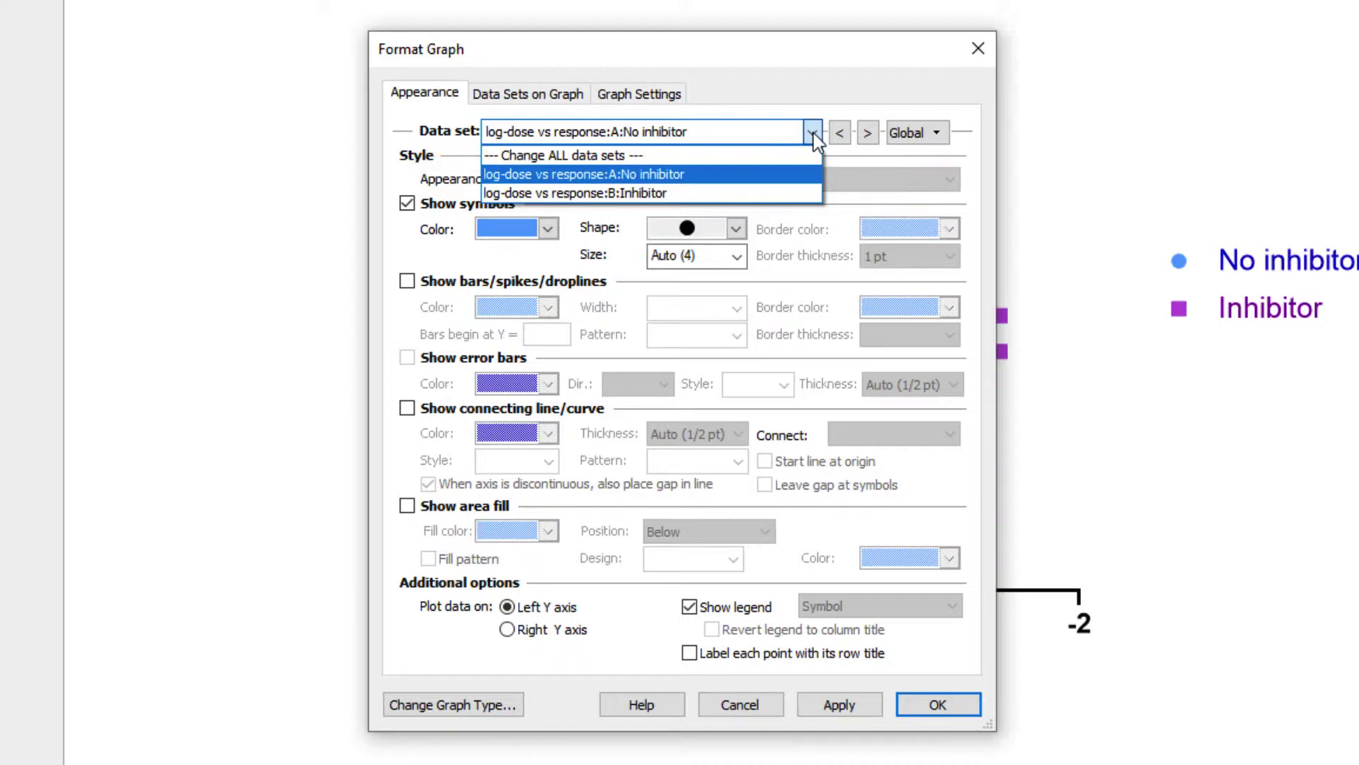
click(814, 174)
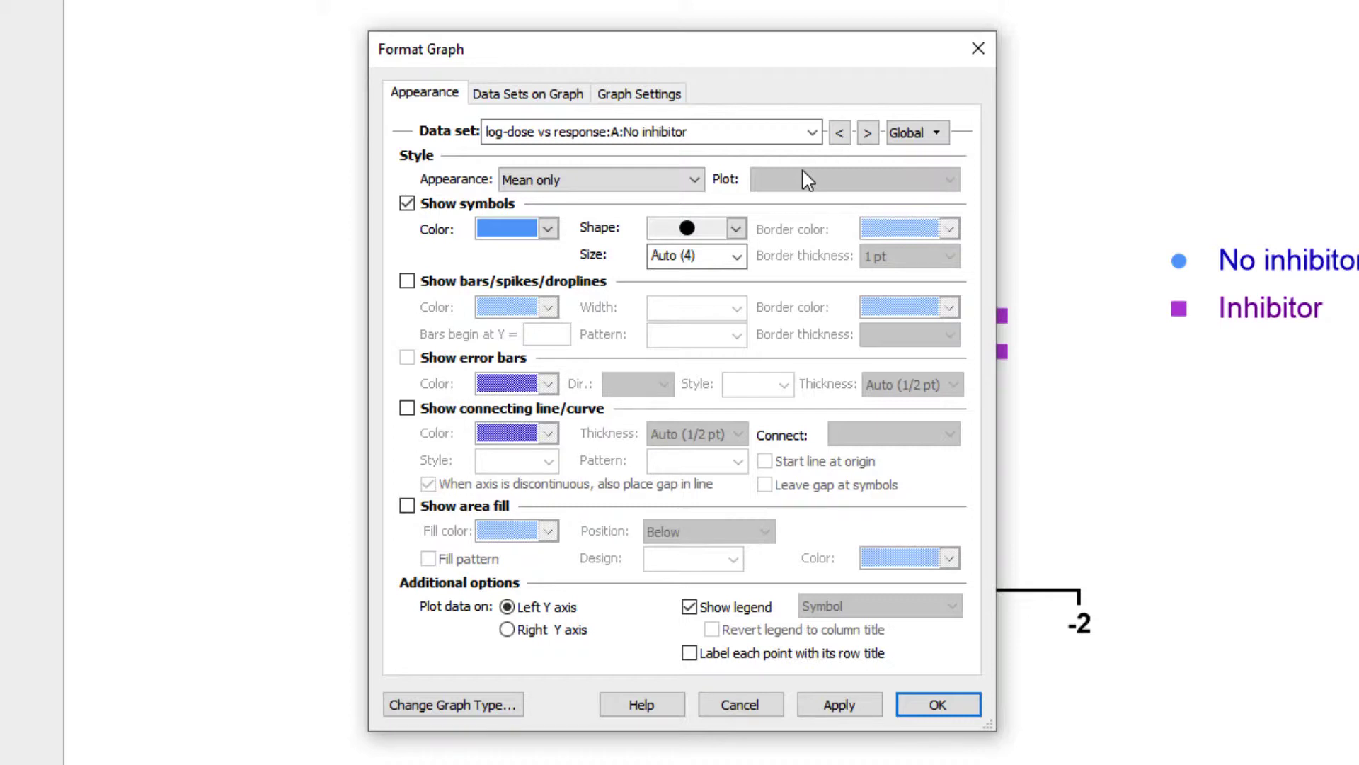
Step: Try the Each Replicate appearance with Plot: Aligned for the No inhibitor data set
click(694, 181)
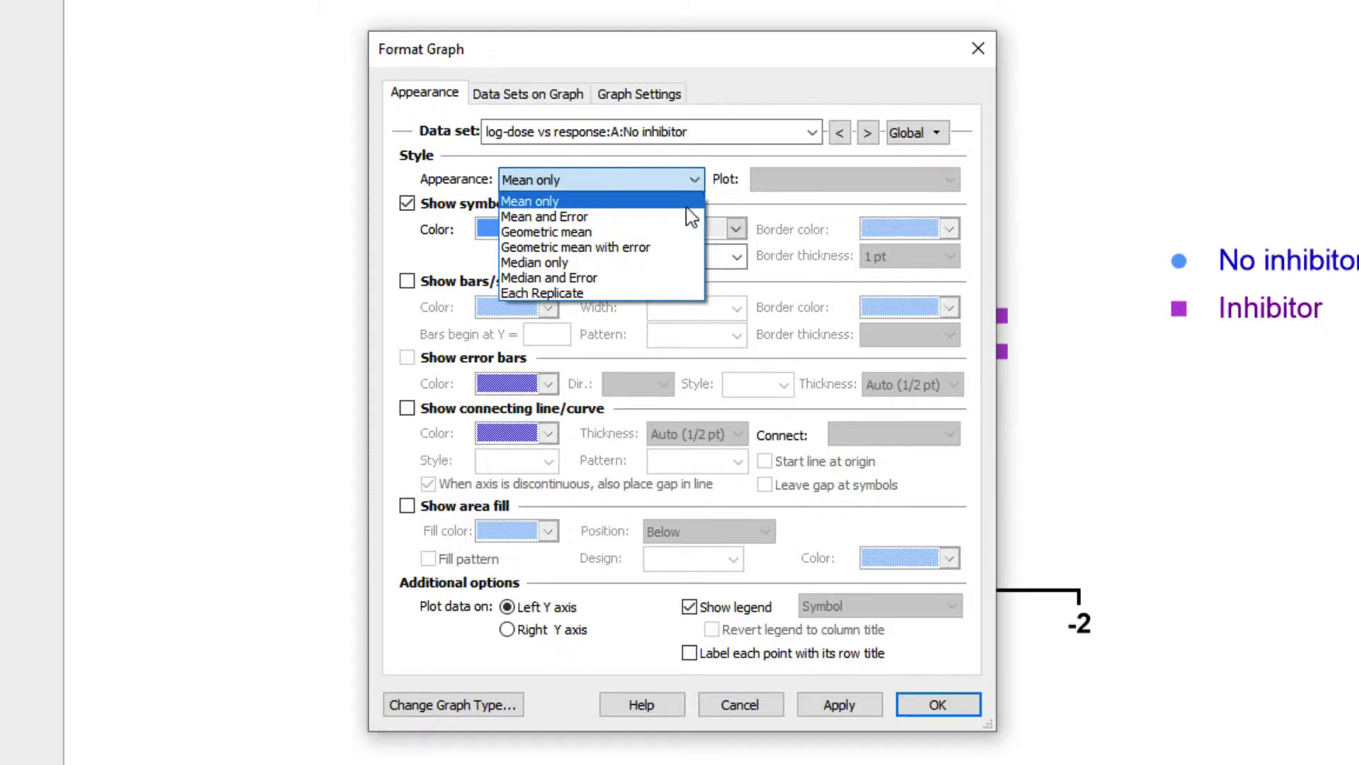
click(692, 293)
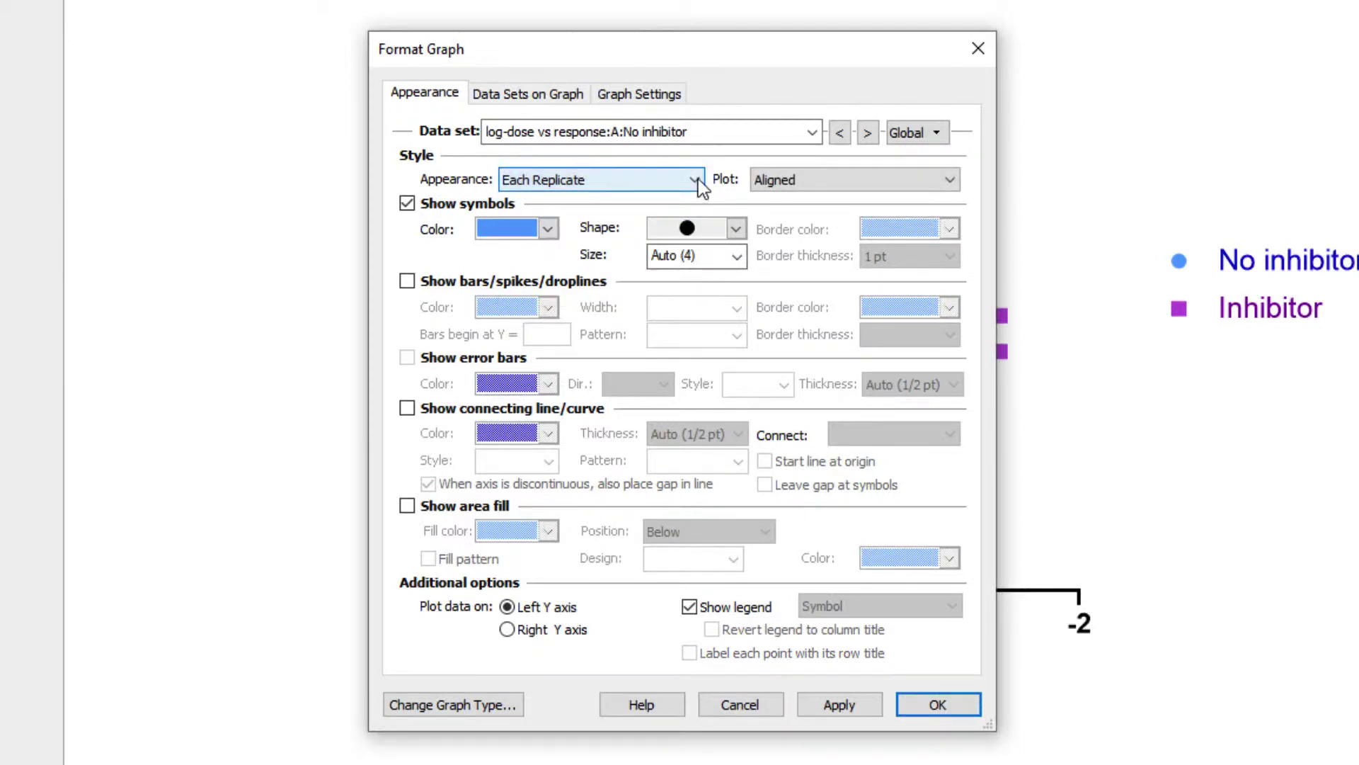
click(949, 182)
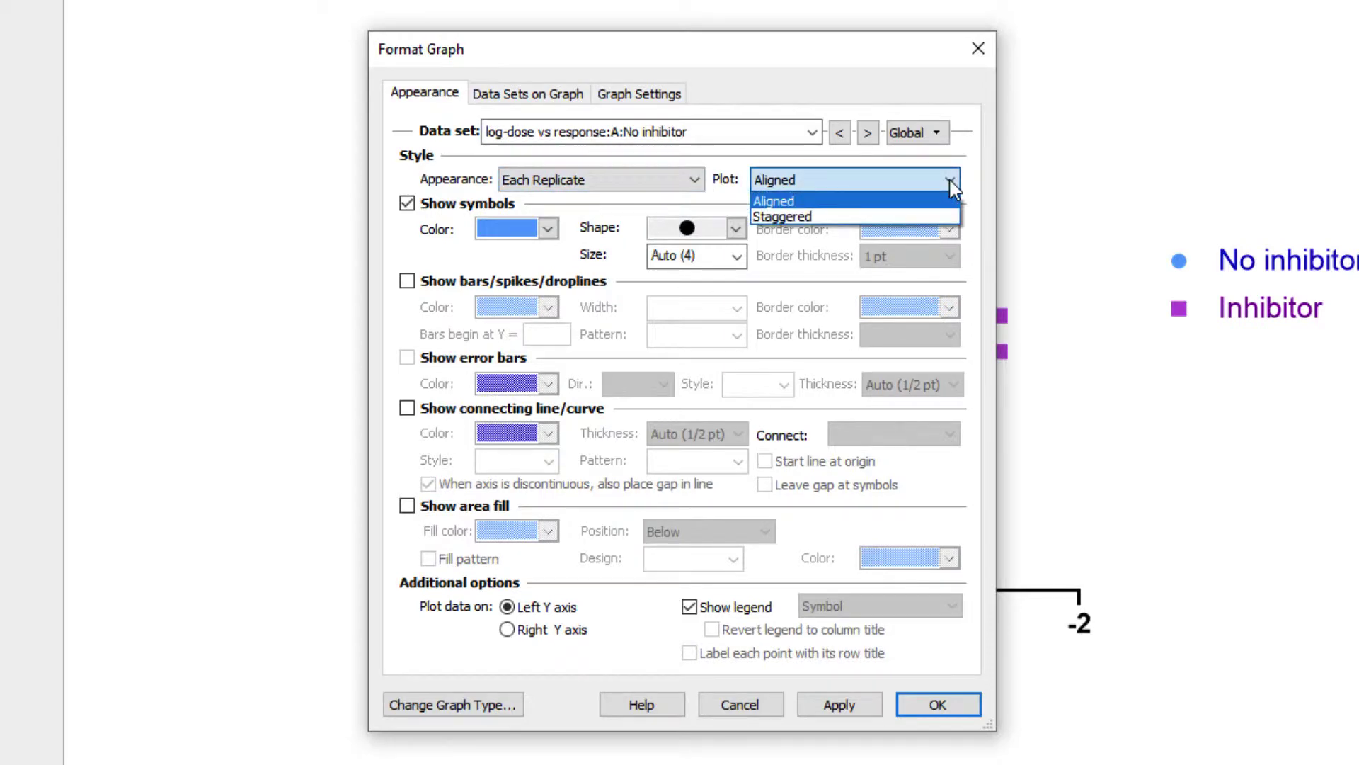
click(950, 178)
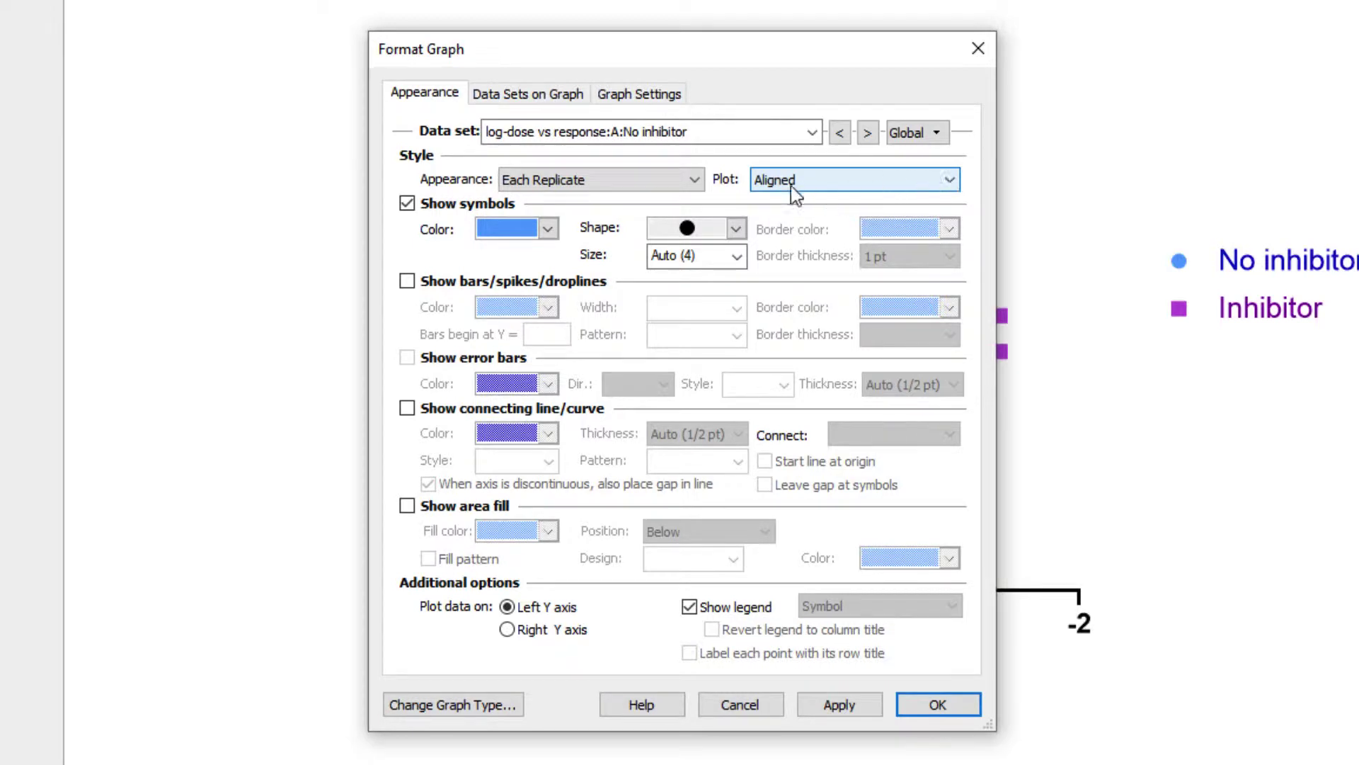
Step: Switch the No inhibitor appearance to Mean and Error, keeping SD as the error measure
click(694, 182)
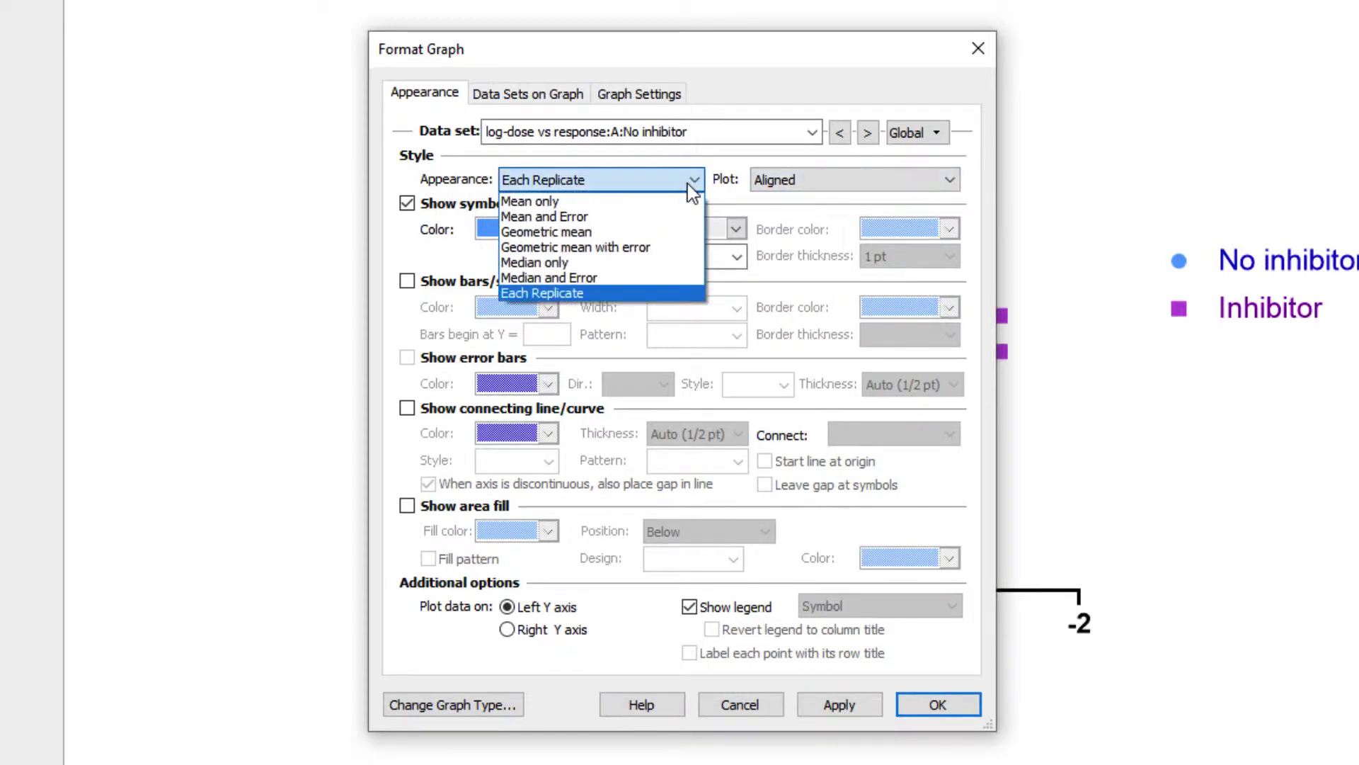
click(688, 218)
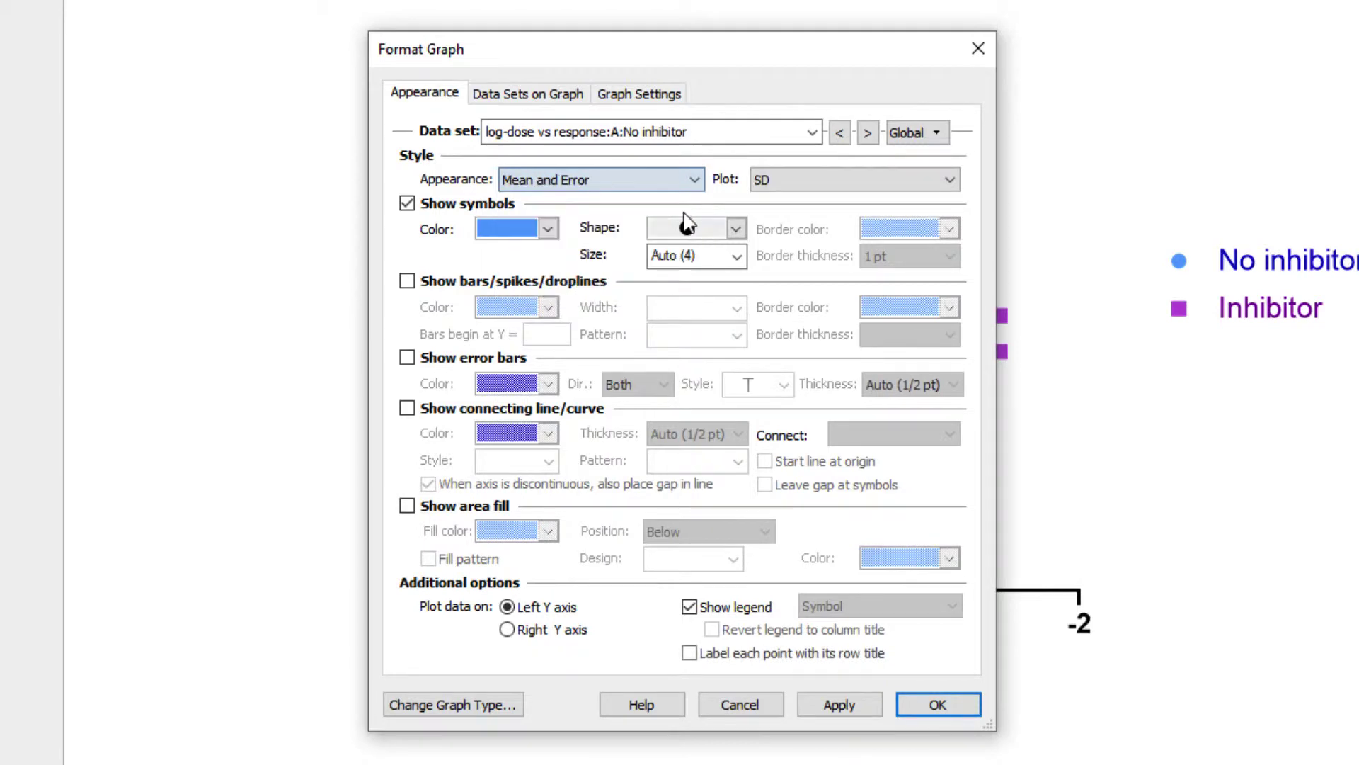
click(952, 181)
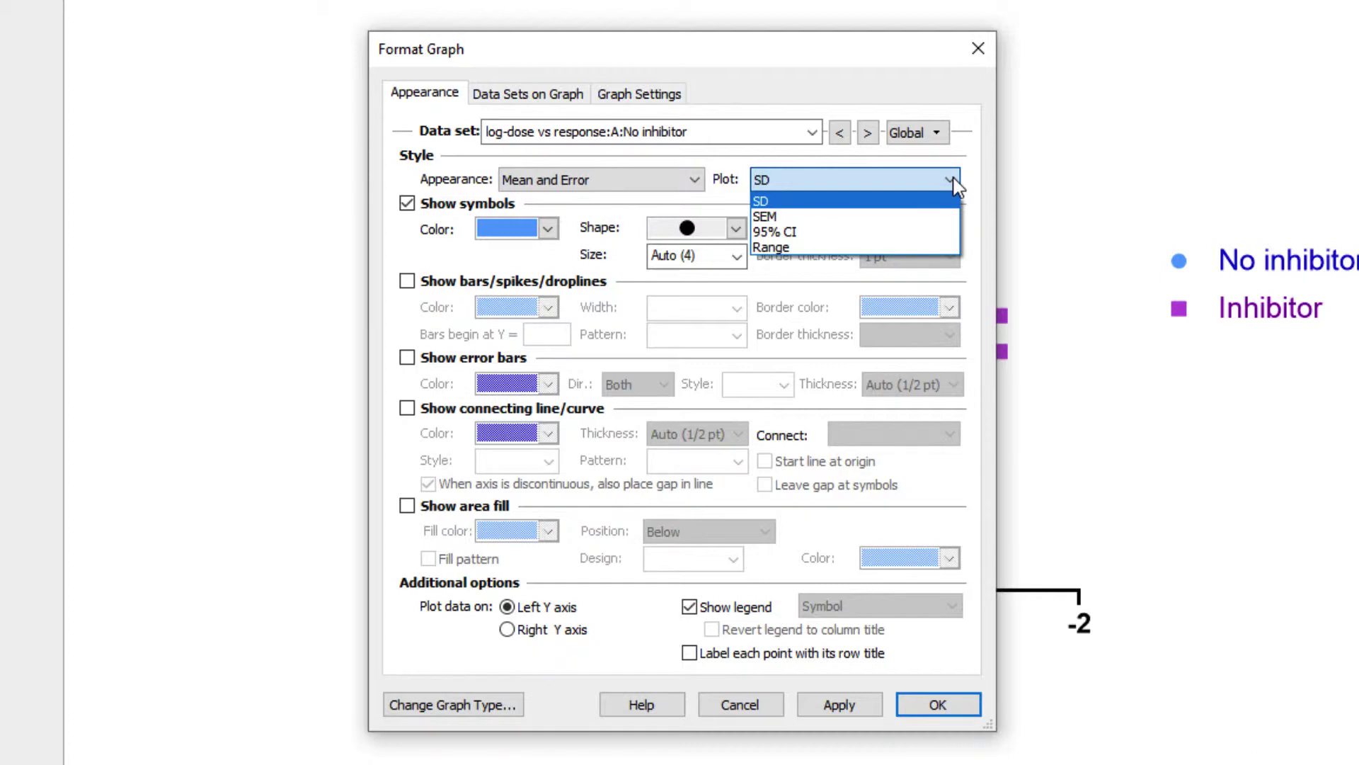
click(971, 178)
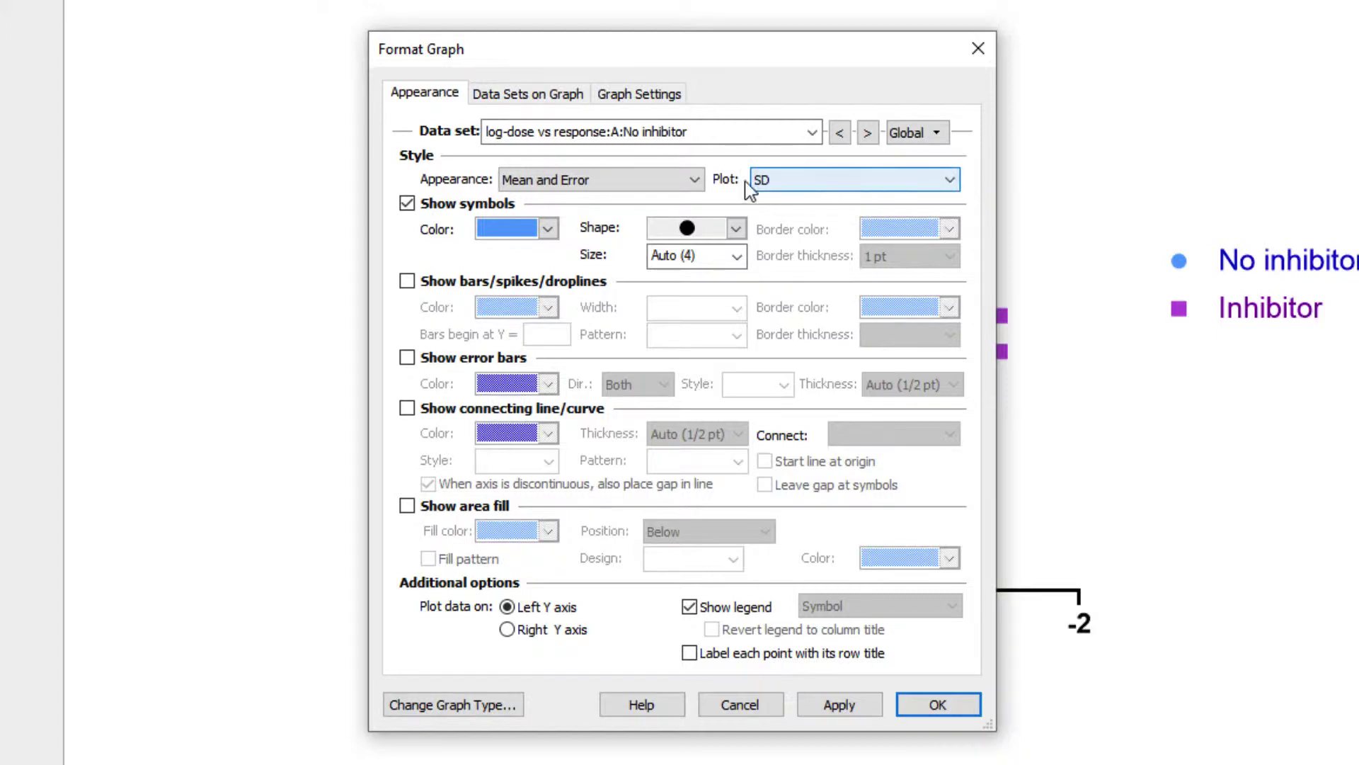
Step: Toggle error bars on and off, then return No inhibitor to Each Replicate, aligned
click(695, 180)
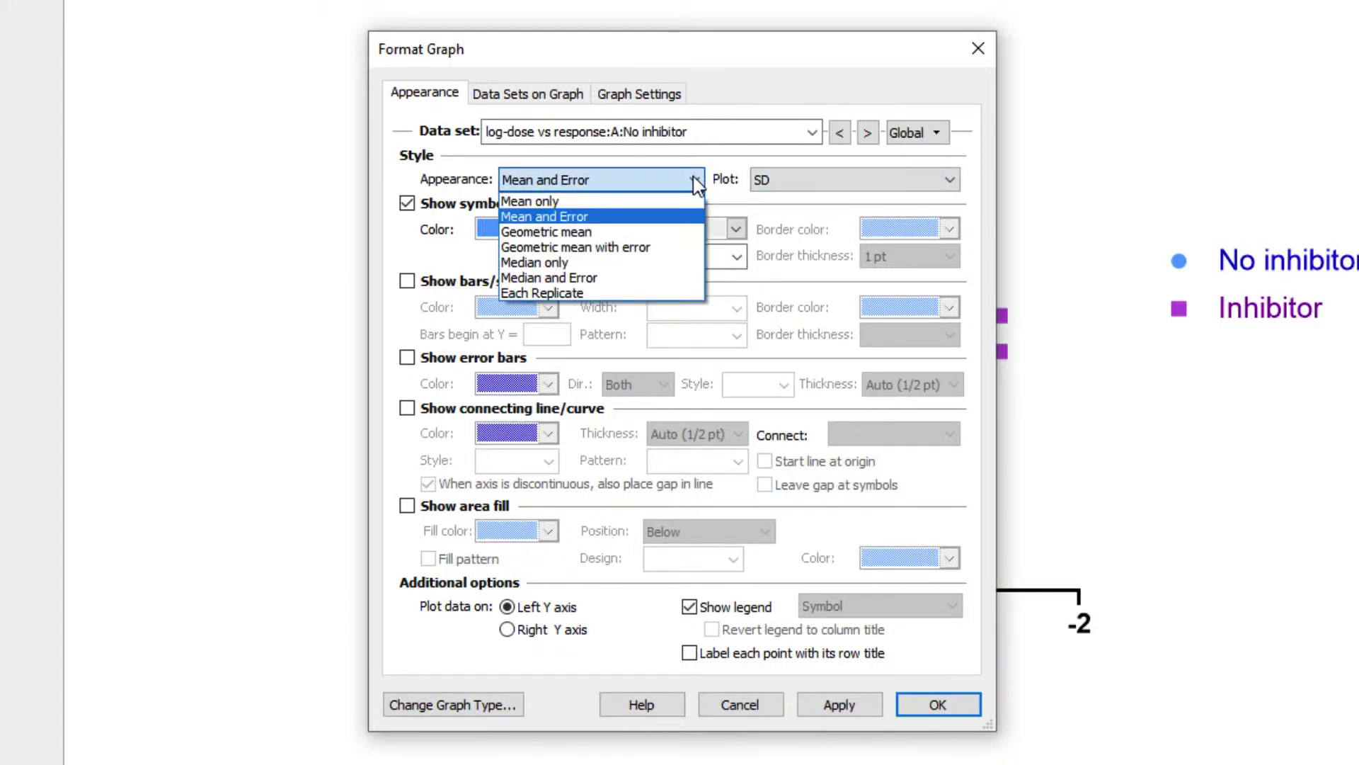
click(695, 180)
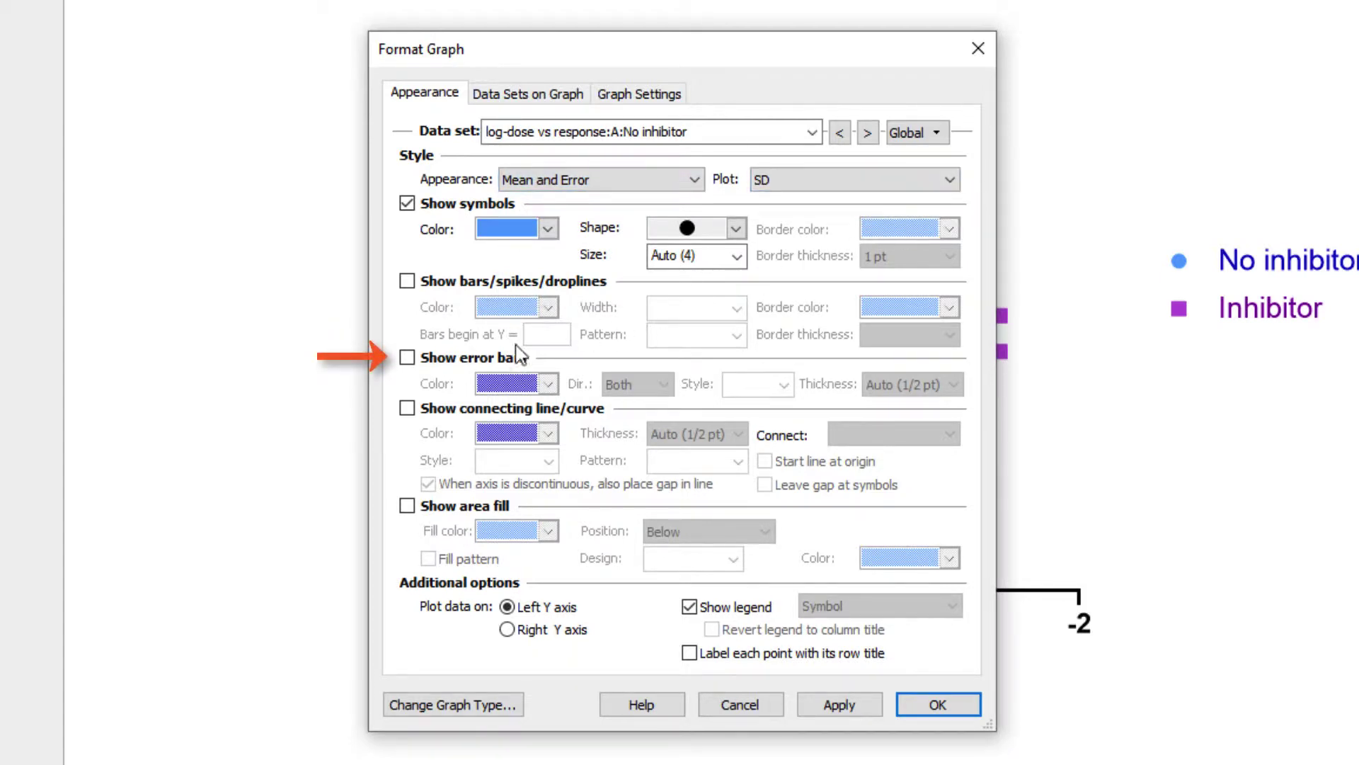
click(407, 357)
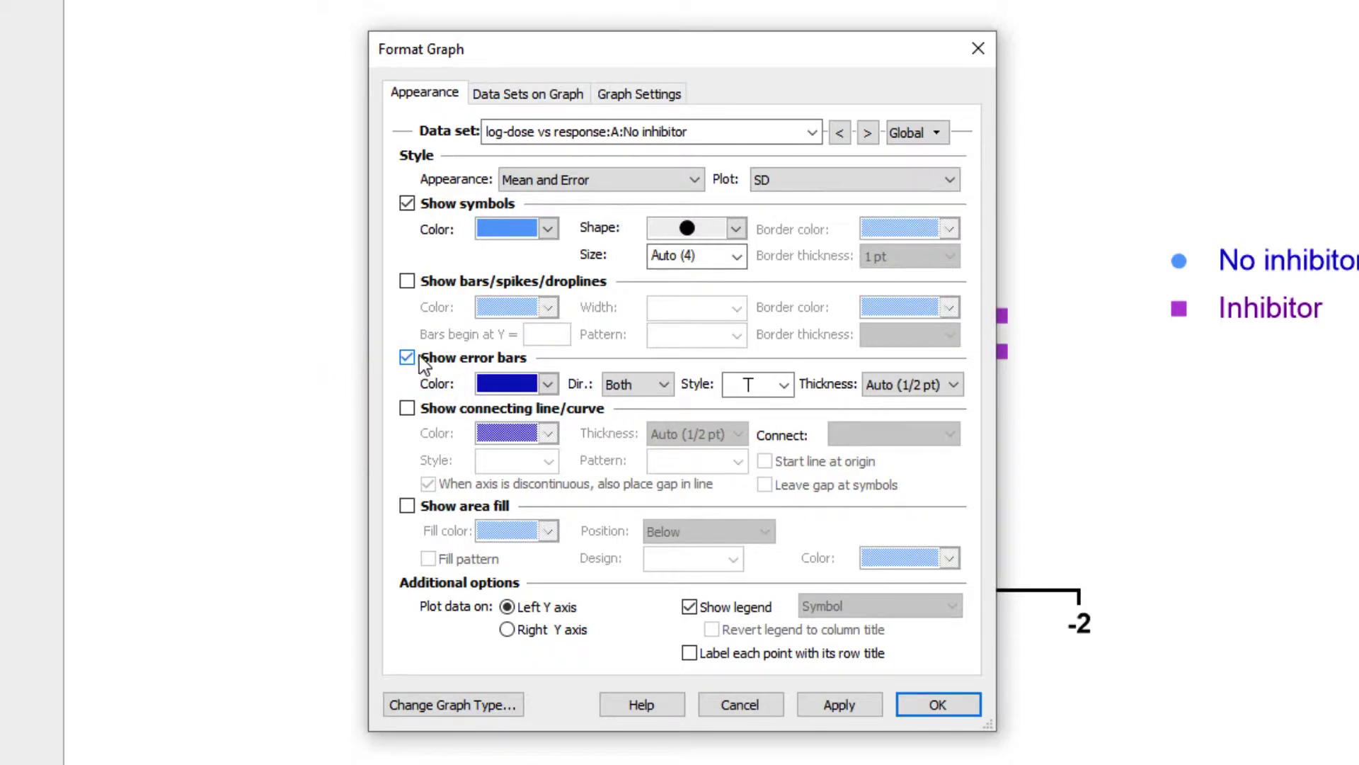
click(408, 357)
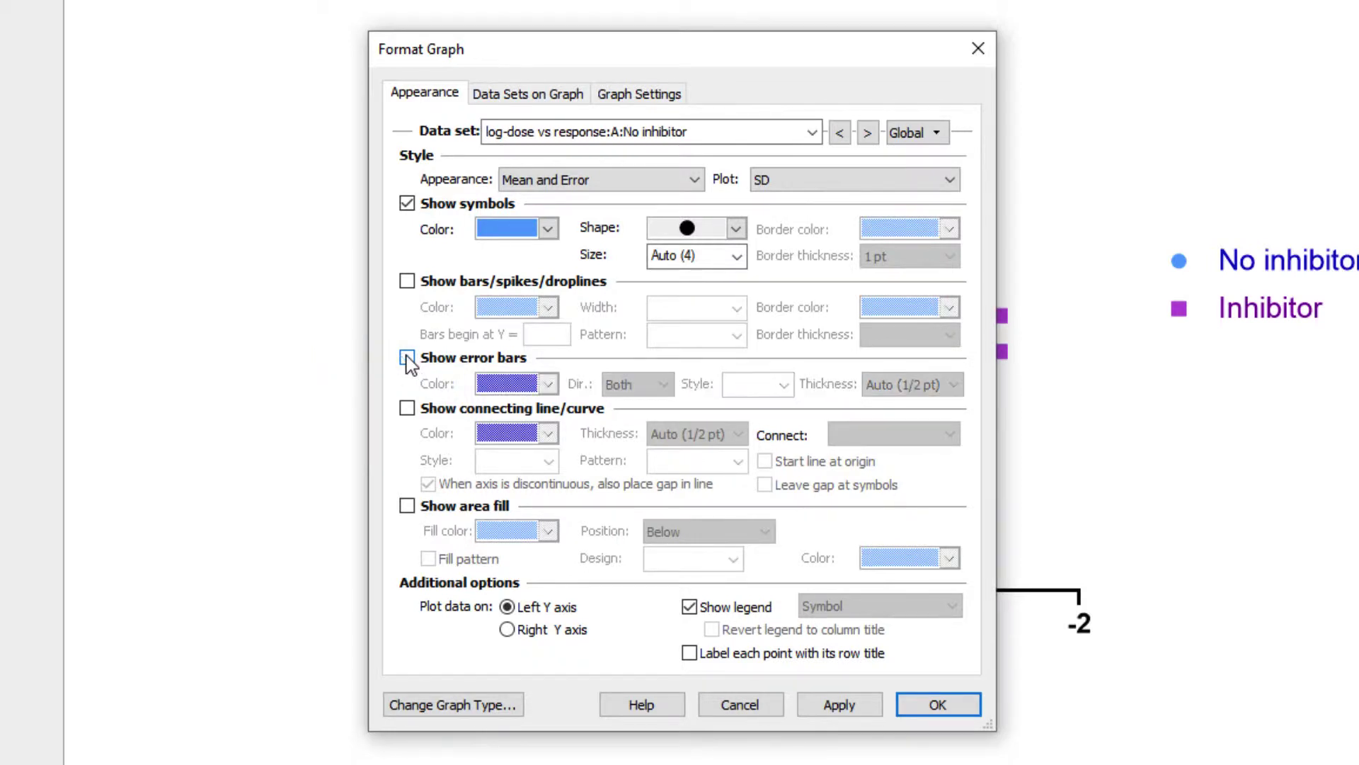
click(692, 182)
click(668, 292)
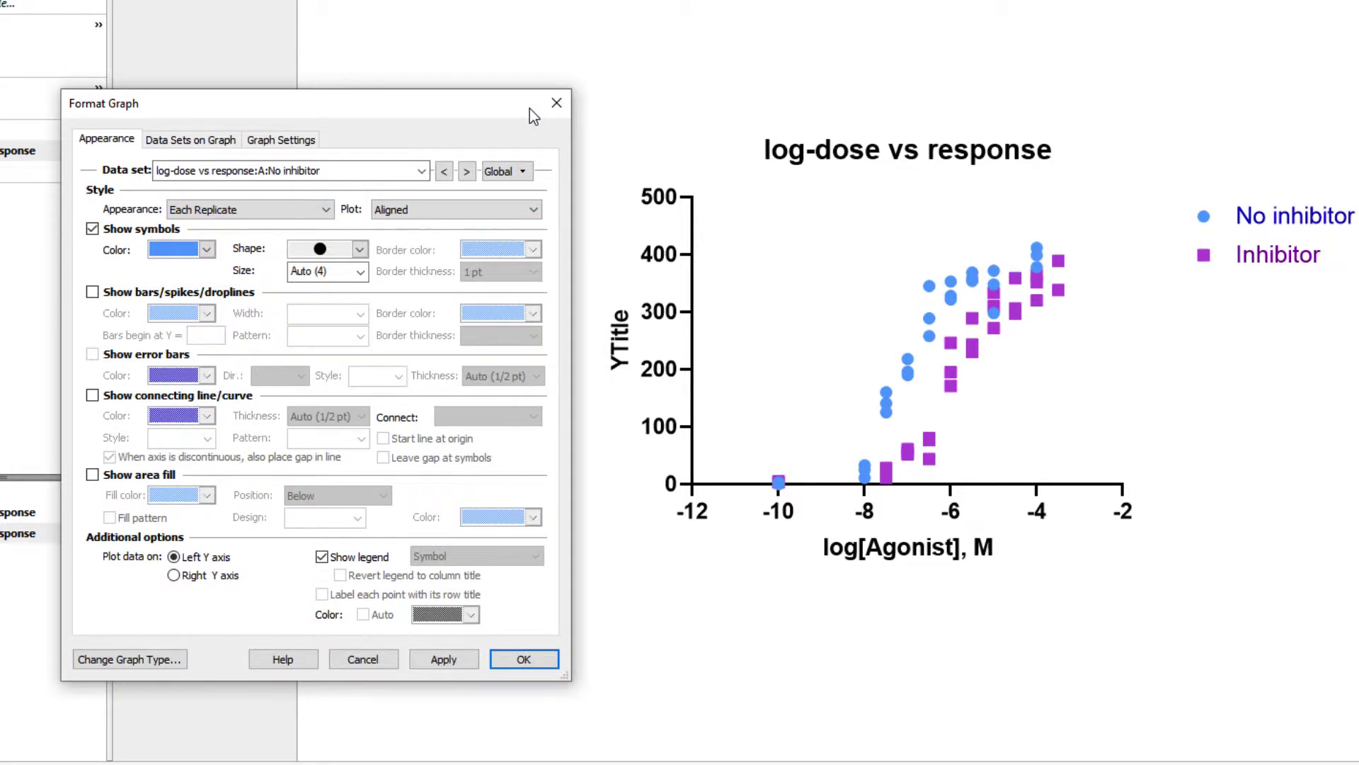
Step: Give A:No inhibitor open-circle symbols at size 5 and apply to the graph
click(421, 171)
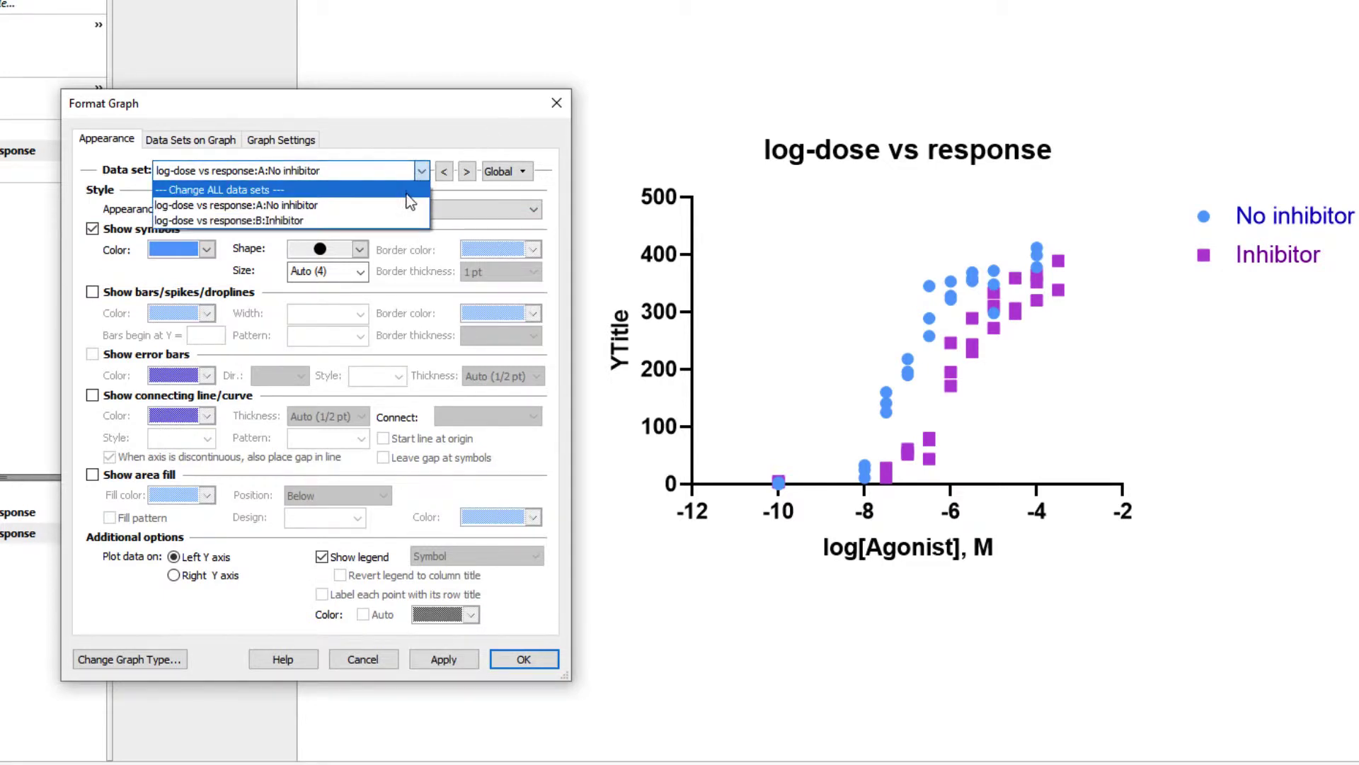
click(406, 204)
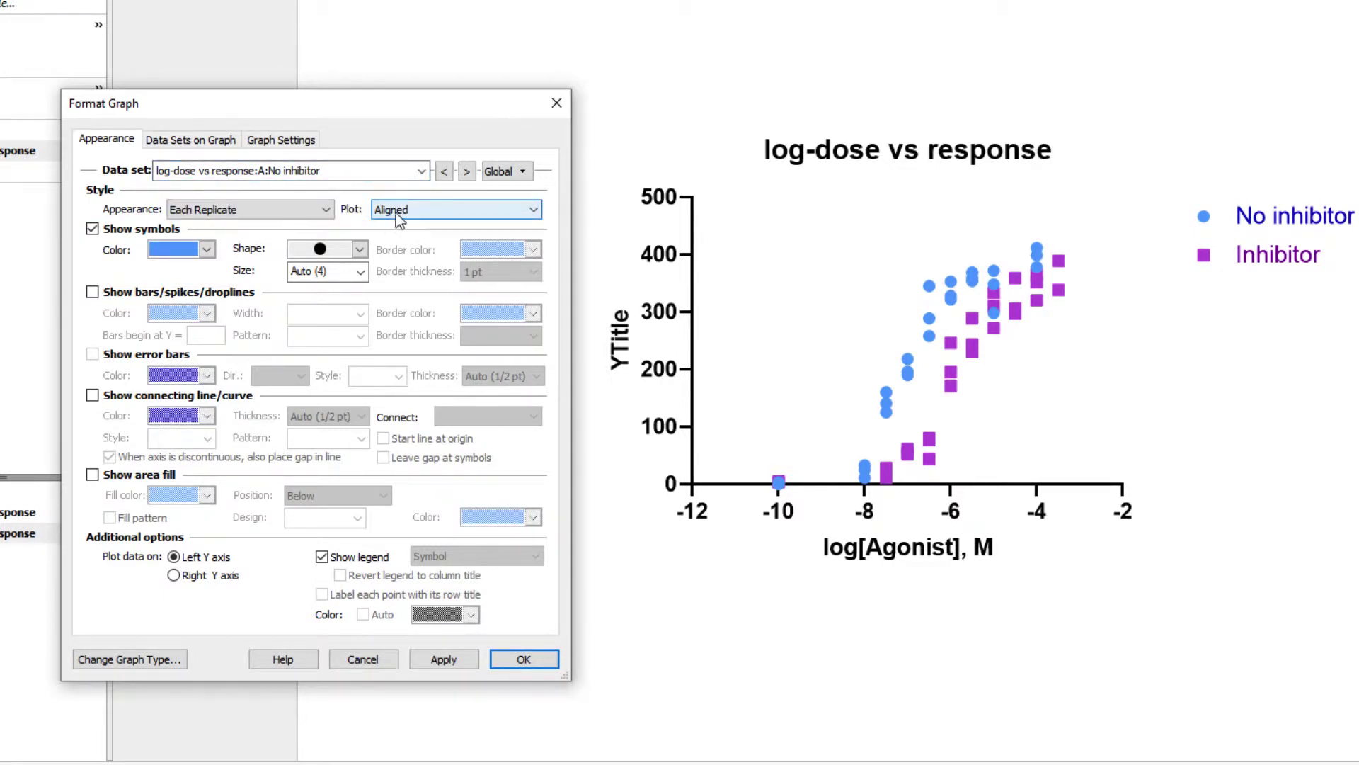
click(360, 250)
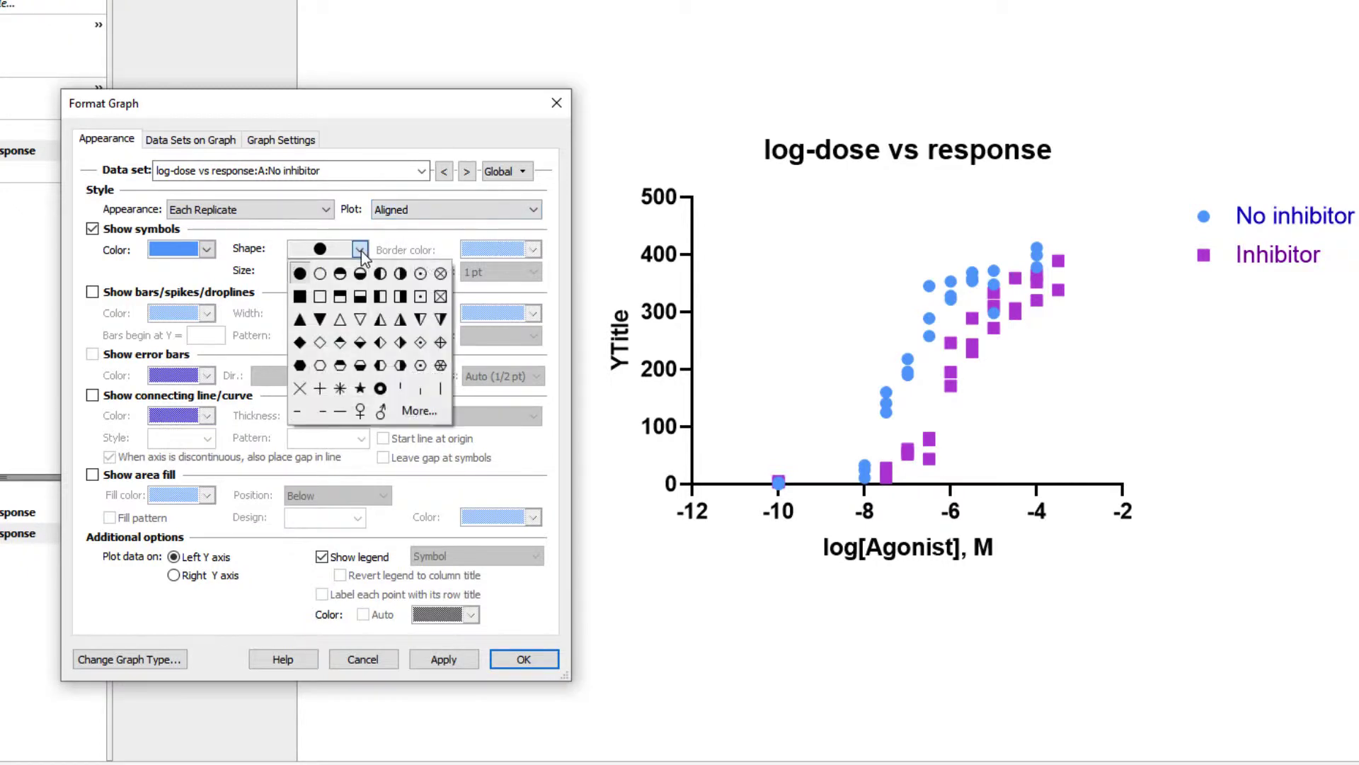
click(322, 274)
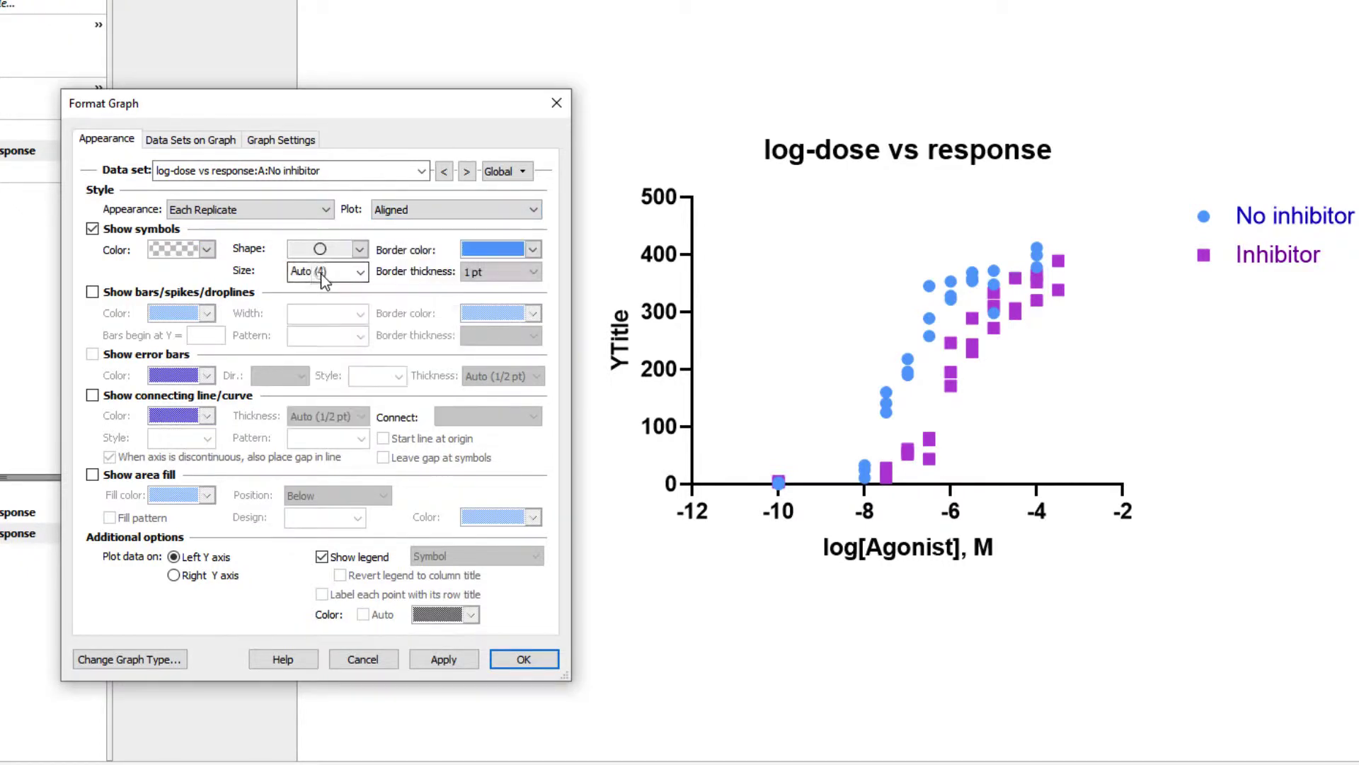
click(362, 274)
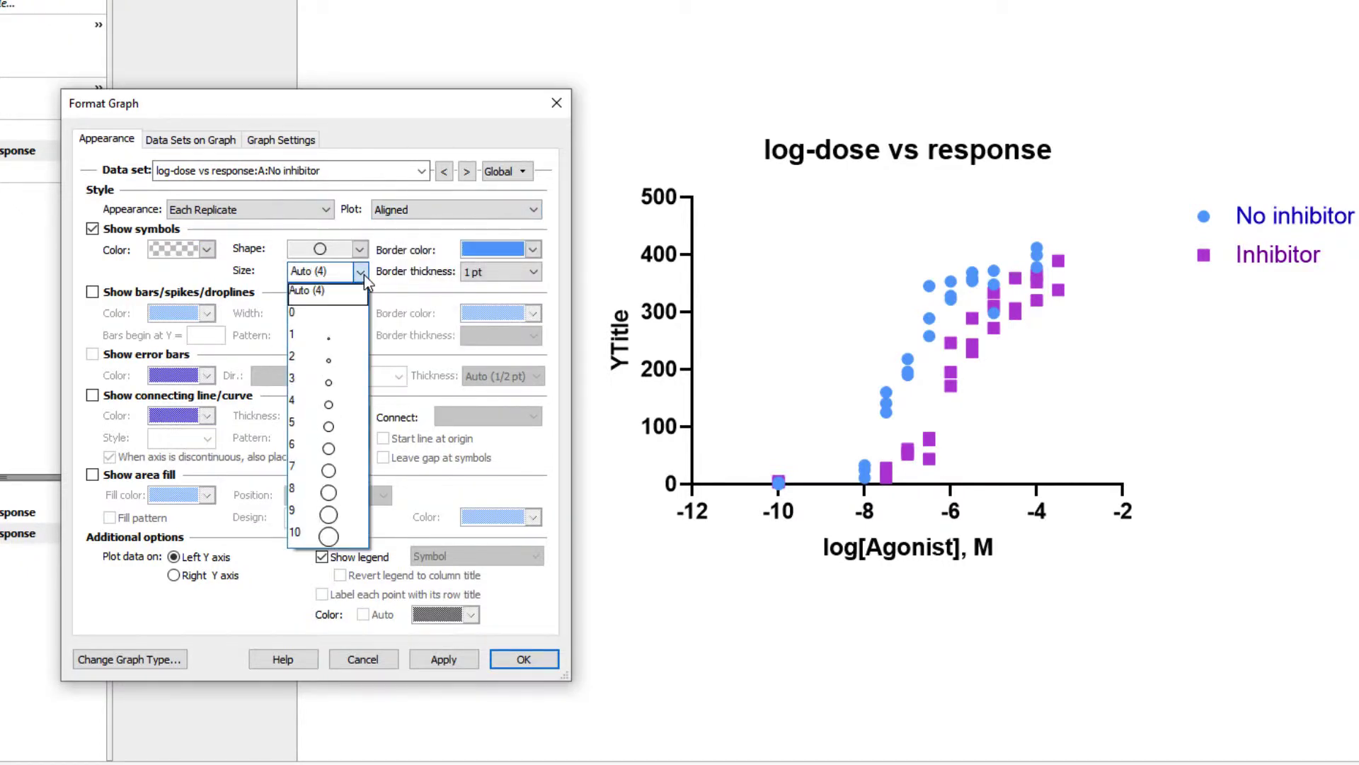
click(354, 426)
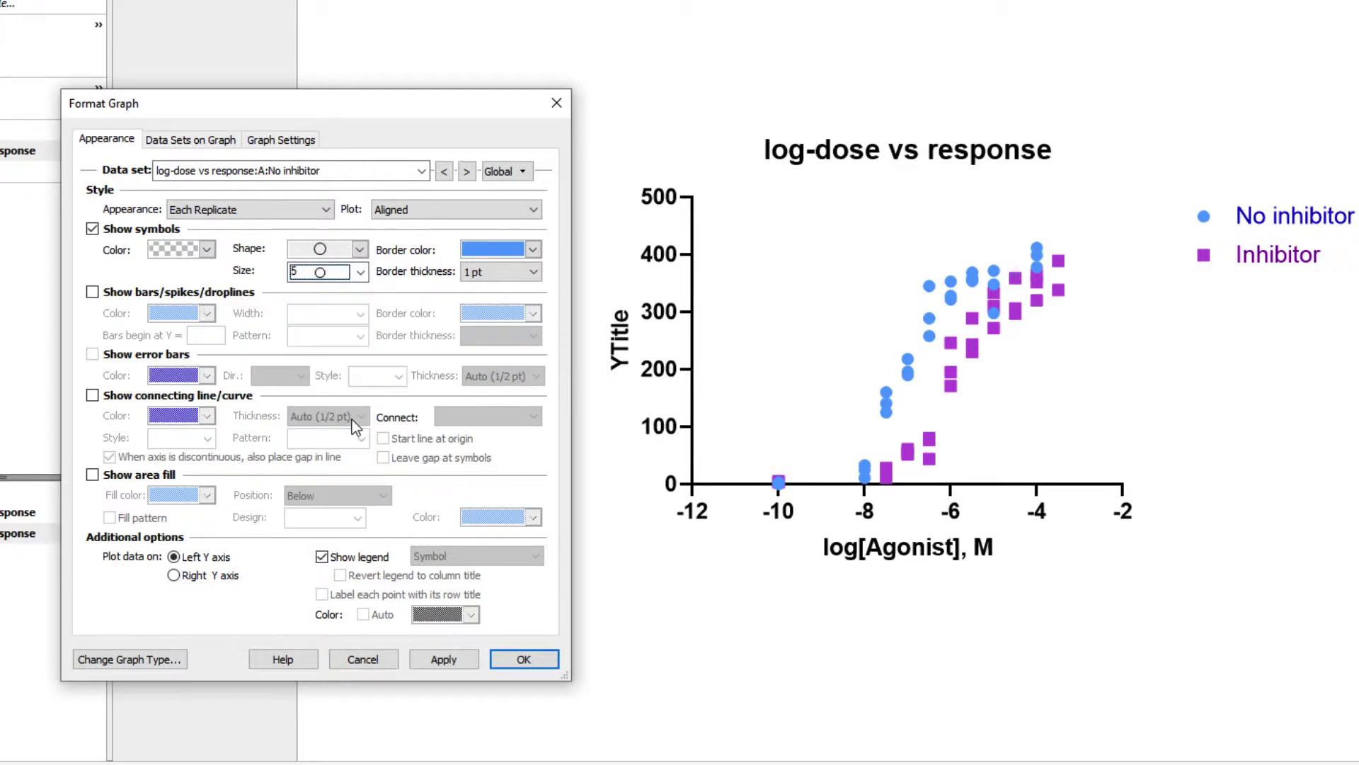
click(425, 658)
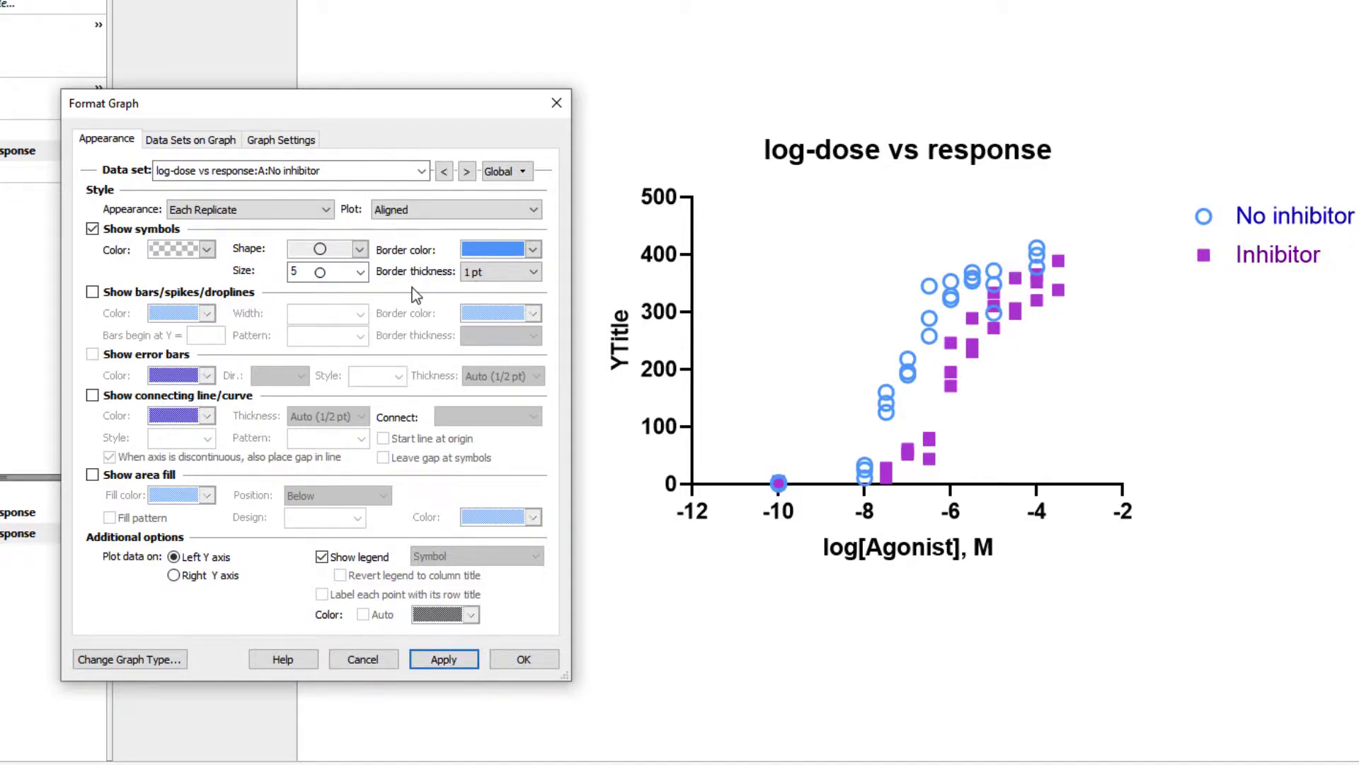
Step: For all data sets, use open circles at size 4 with 1/2 pt borders and apply
click(421, 173)
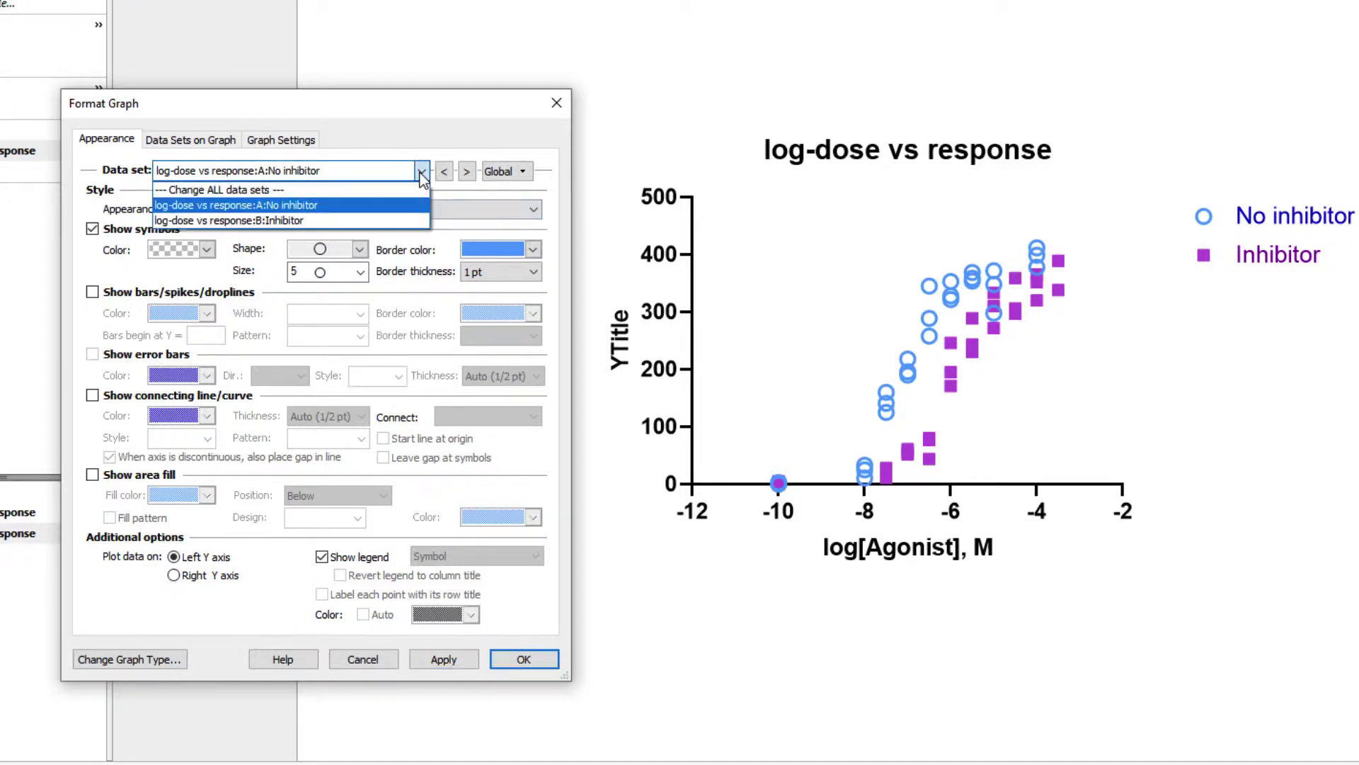
click(411, 190)
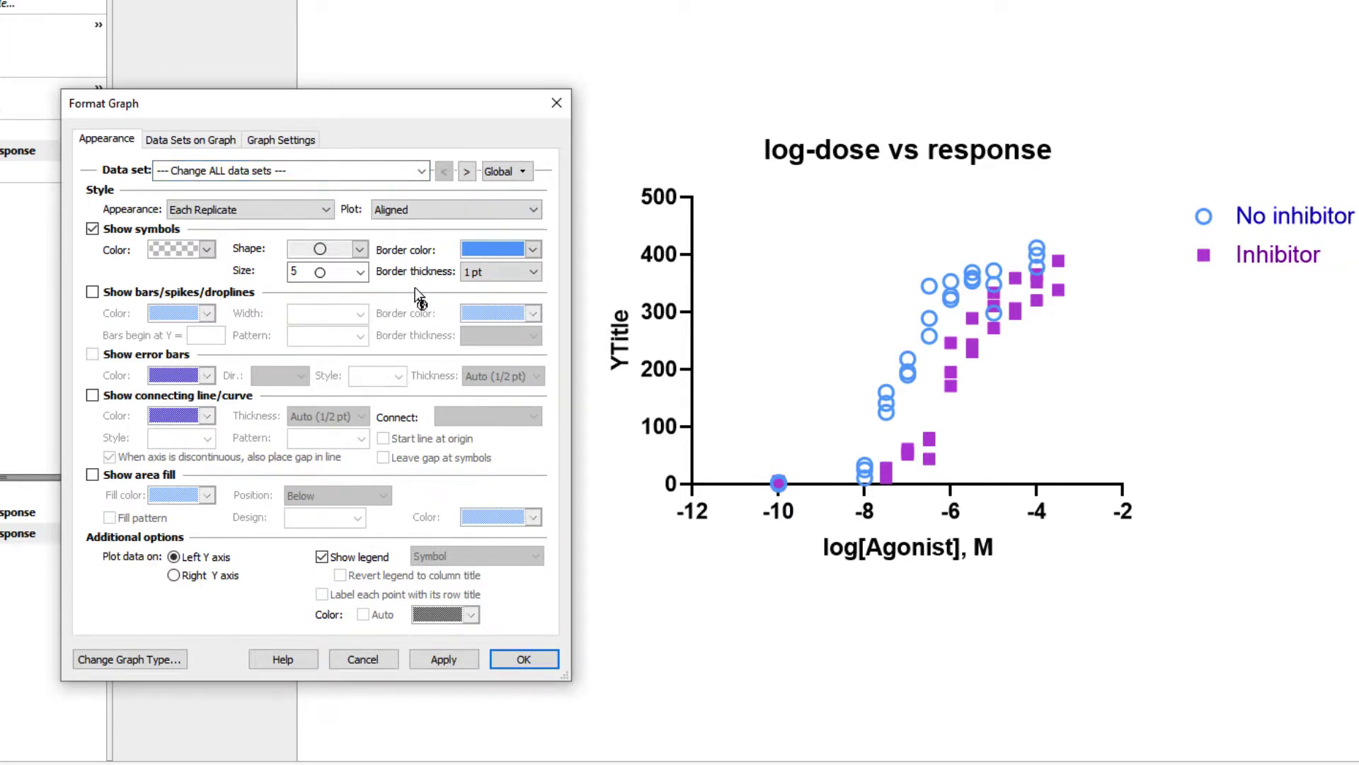
click(359, 250)
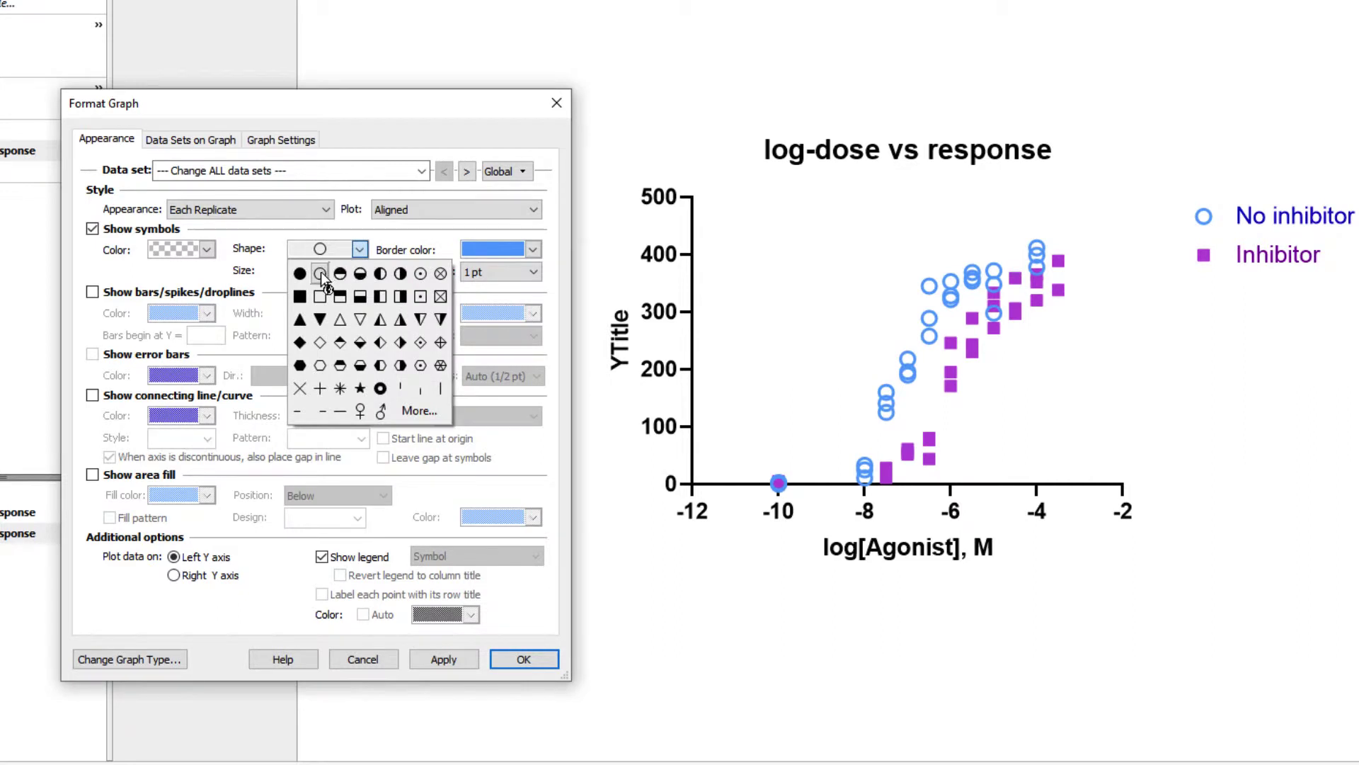
click(321, 273)
click(359, 272)
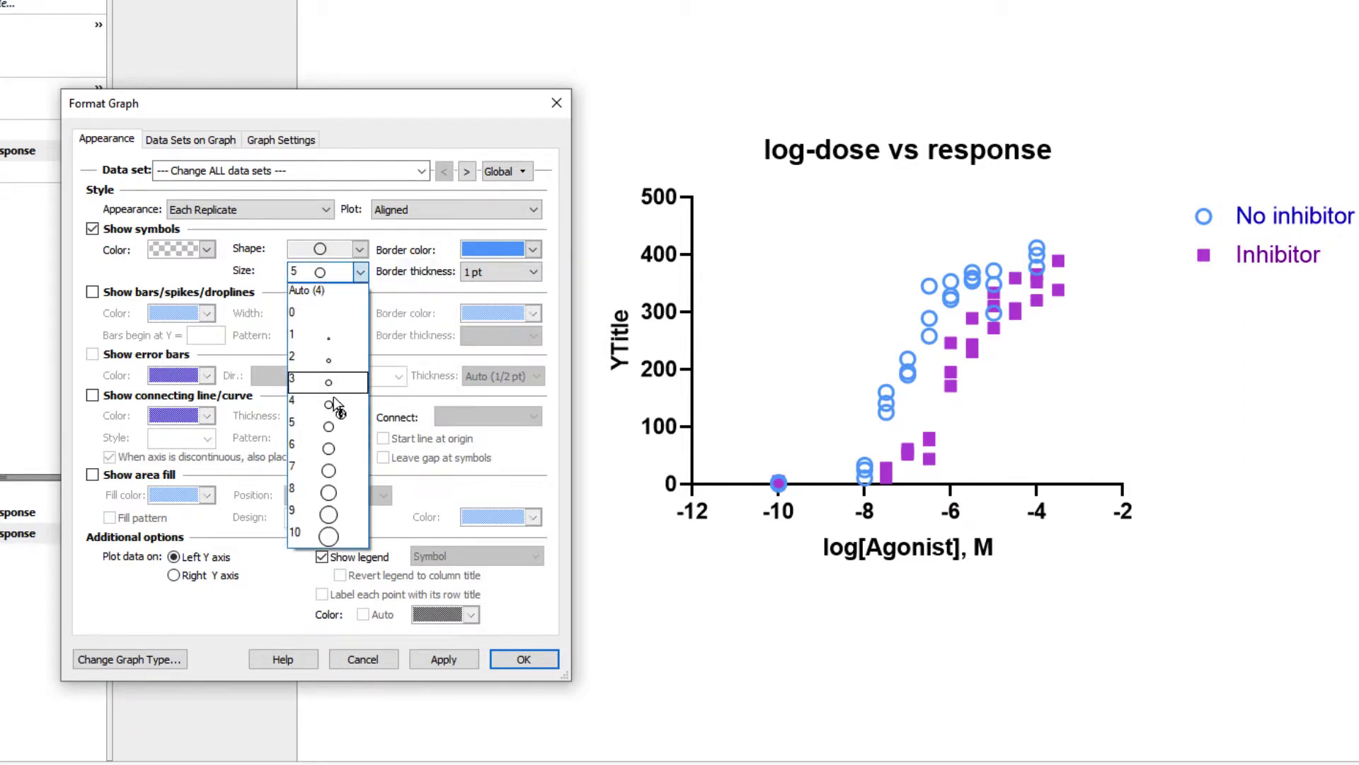
click(333, 398)
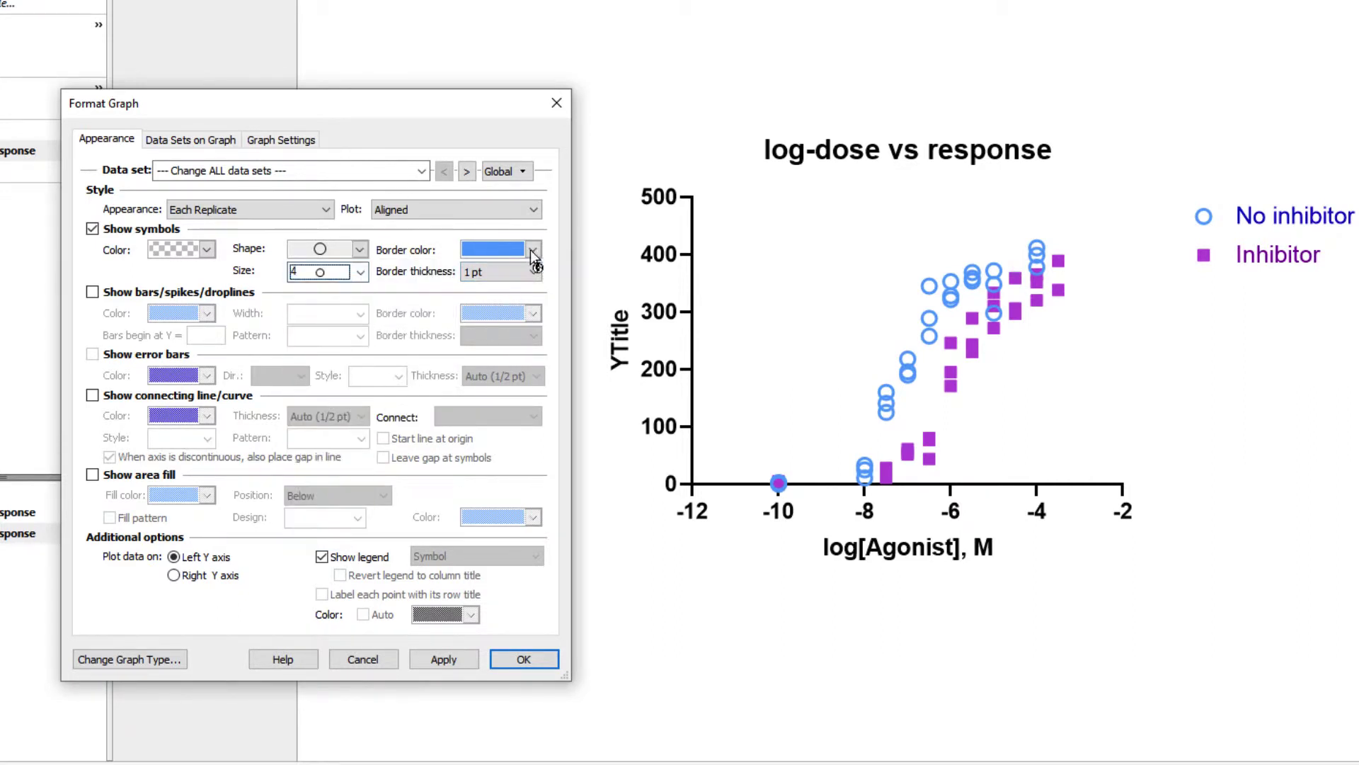
click(533, 271)
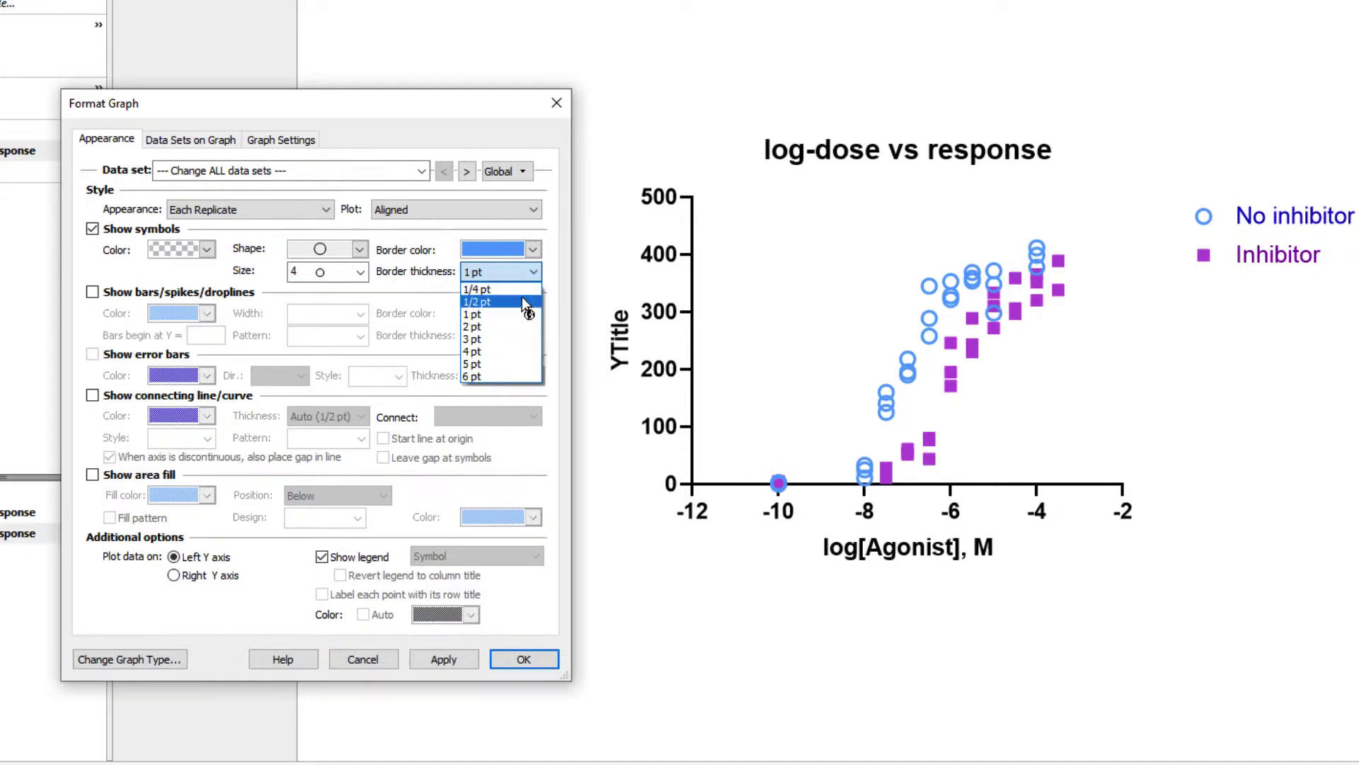
click(523, 303)
click(415, 657)
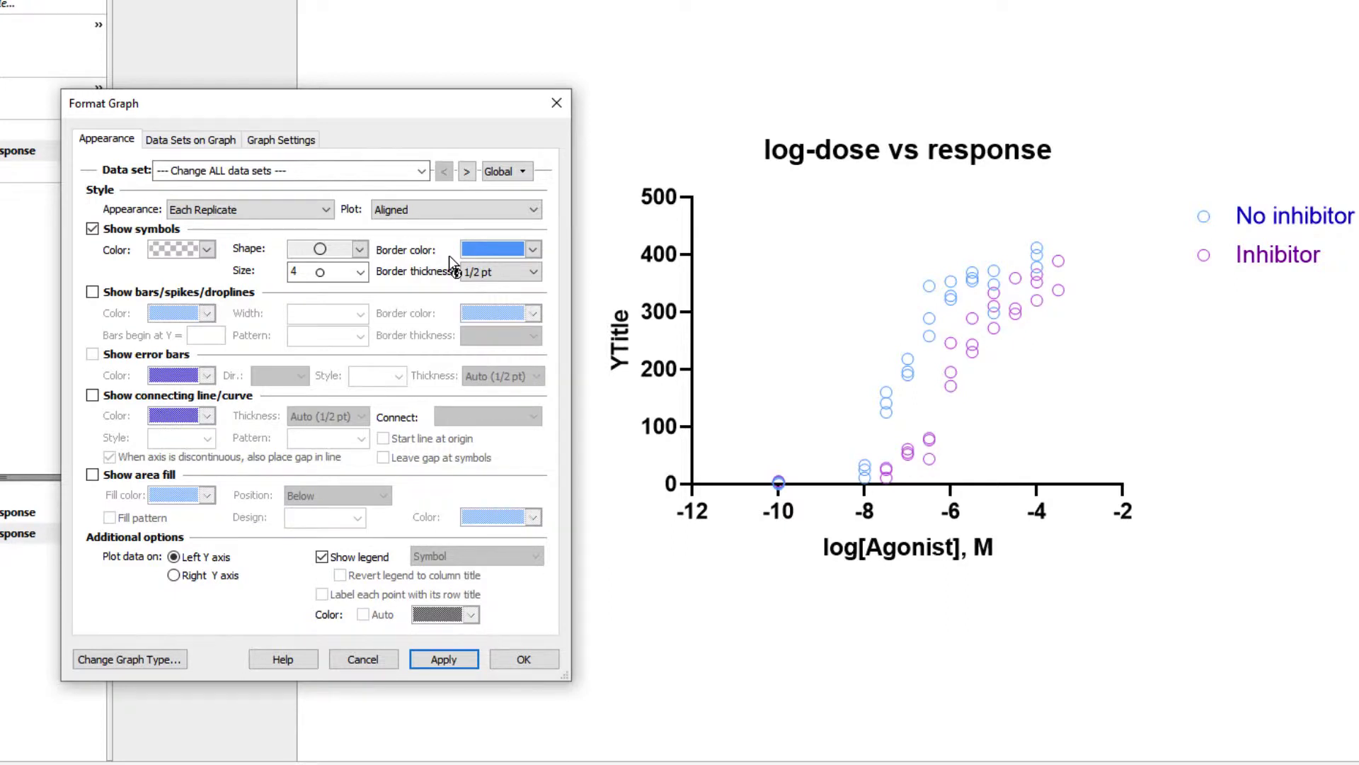
Step: Check the Inhibitor data set's symbol settings, then return to all data sets
click(422, 171)
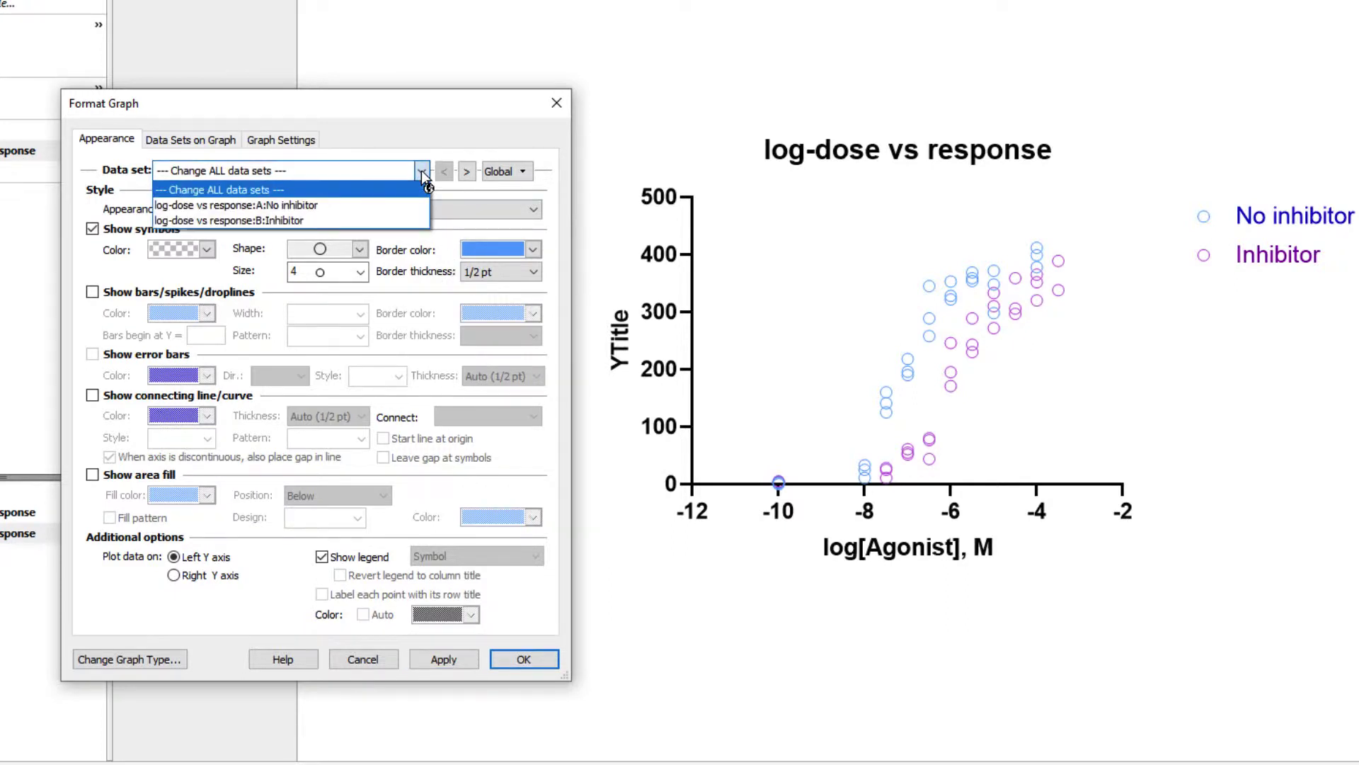
click(404, 220)
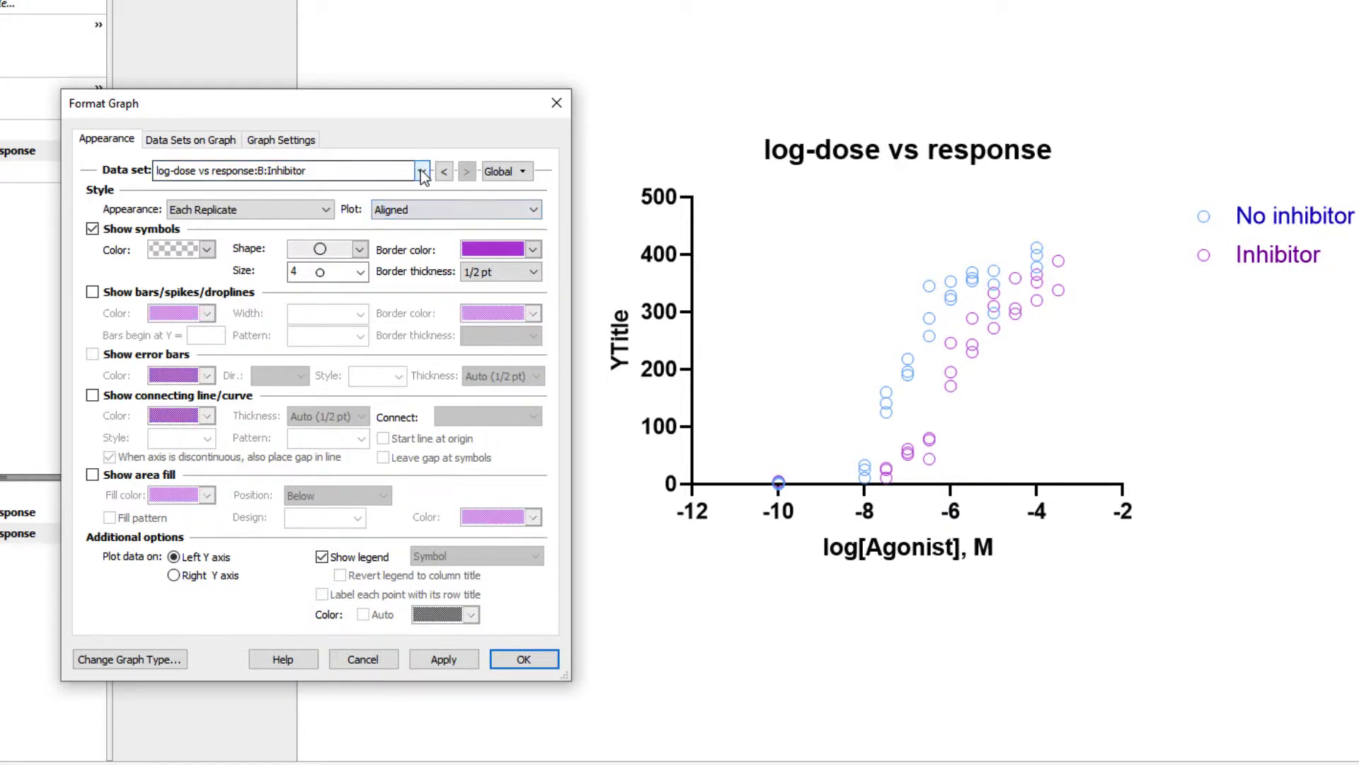
click(422, 170)
Step: Add 1 pt dashed connecting lines through the means and area fills for all data sets
click(405, 189)
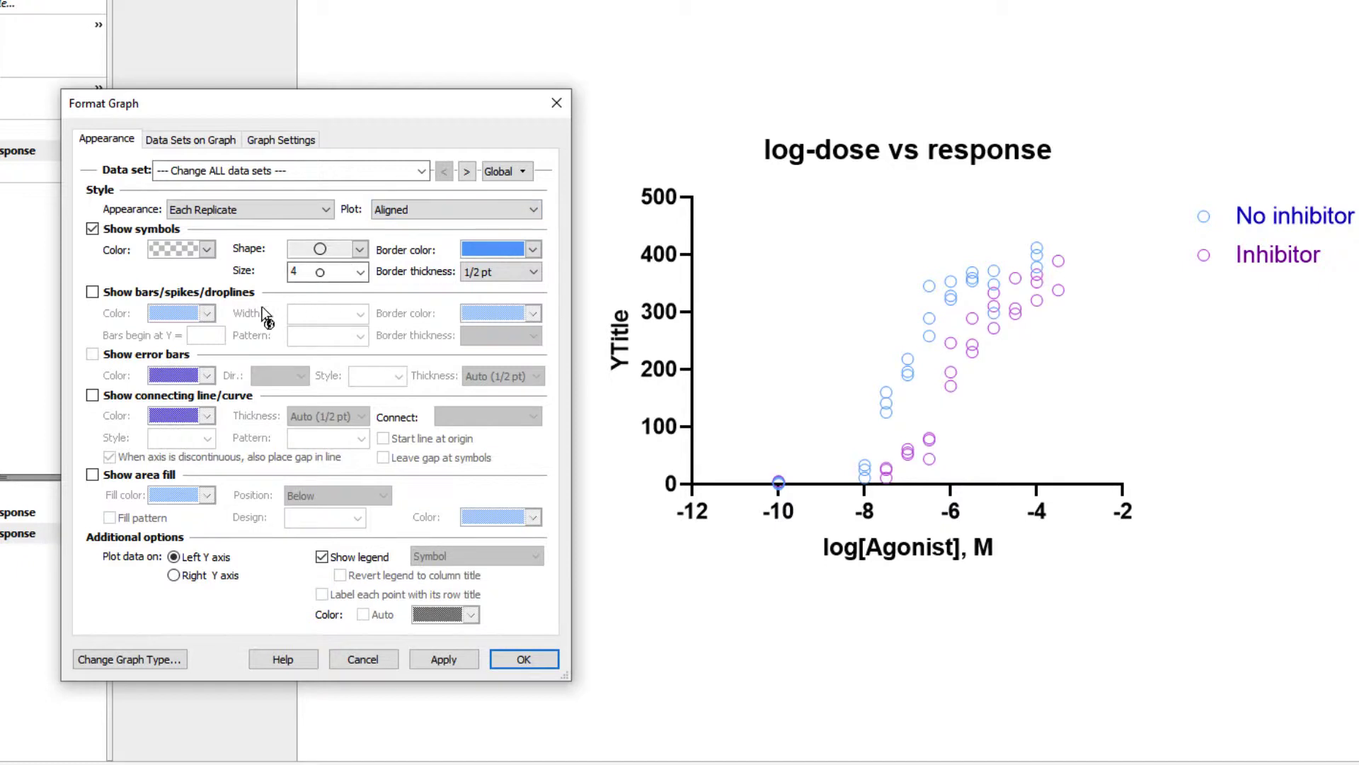
click(92, 395)
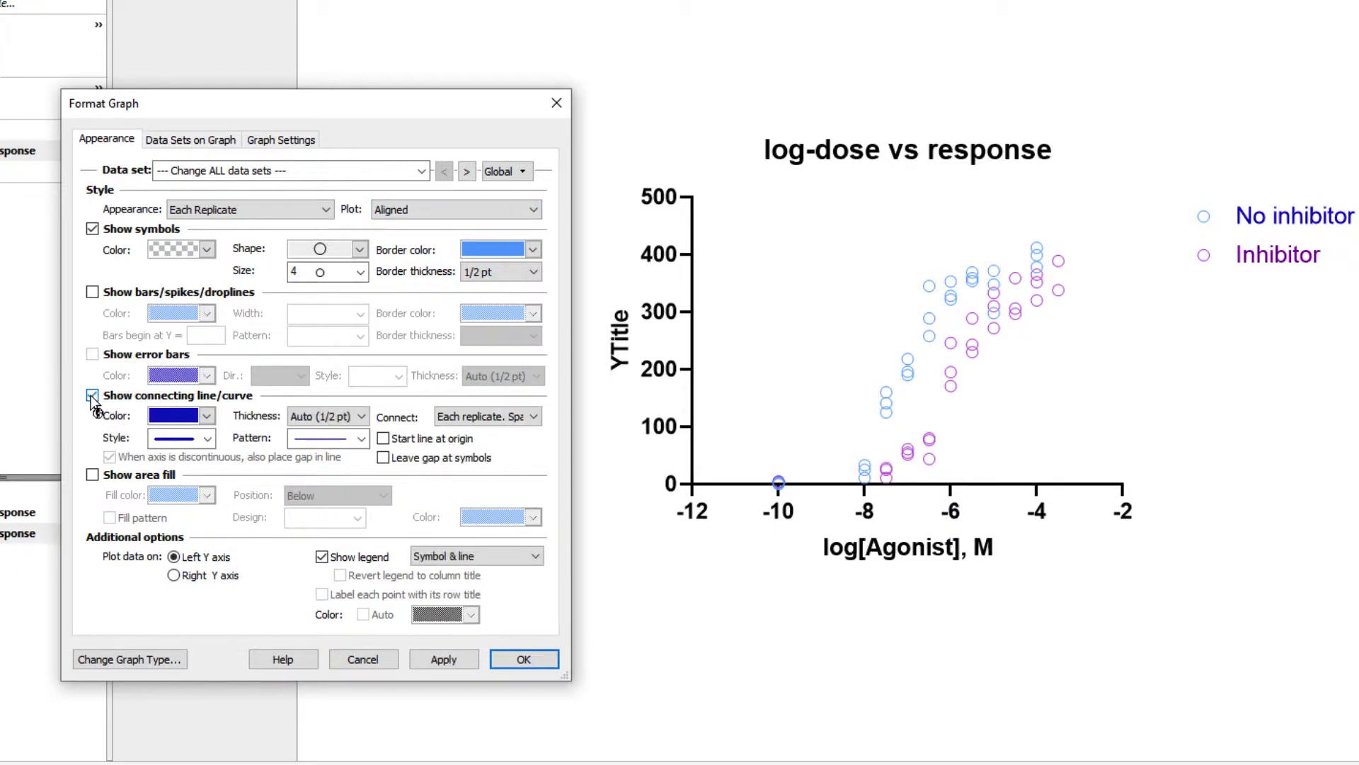
click(363, 416)
click(349, 469)
click(361, 439)
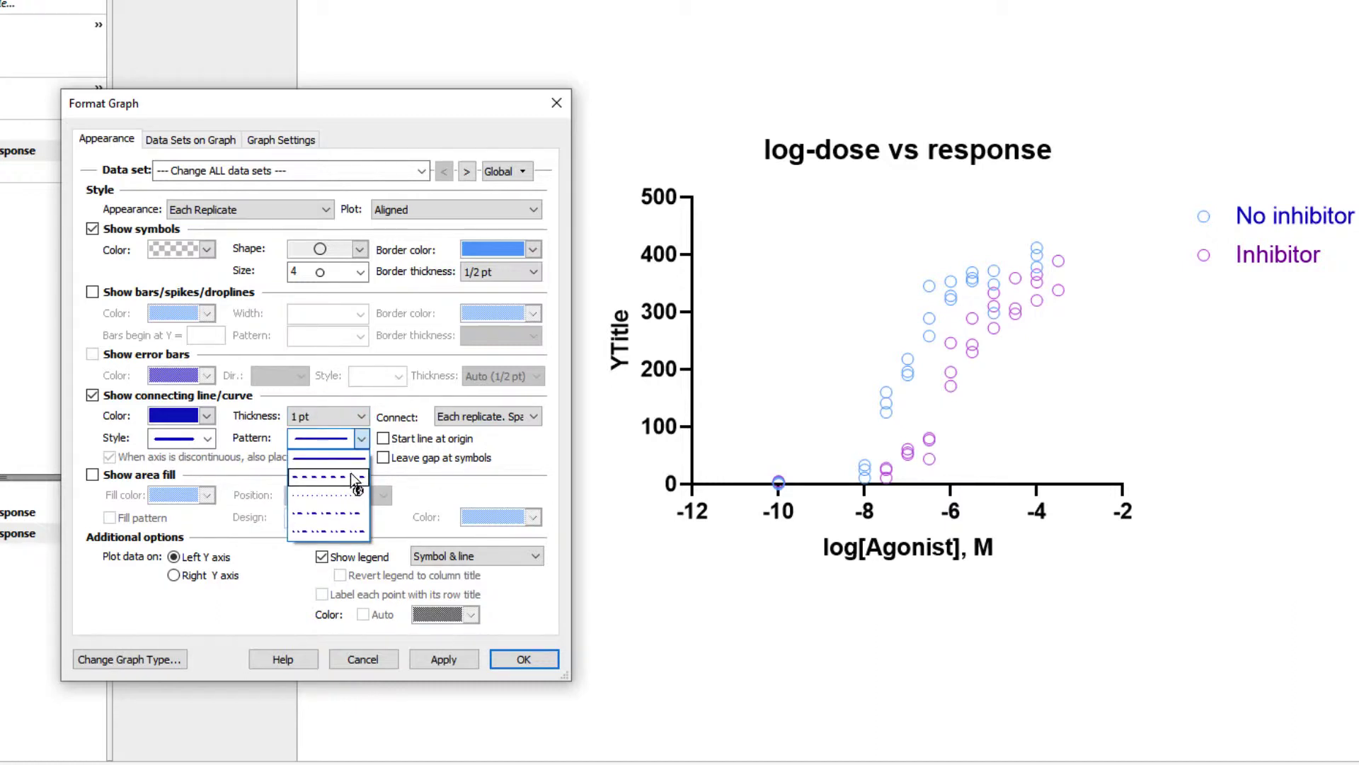
click(351, 473)
click(534, 417)
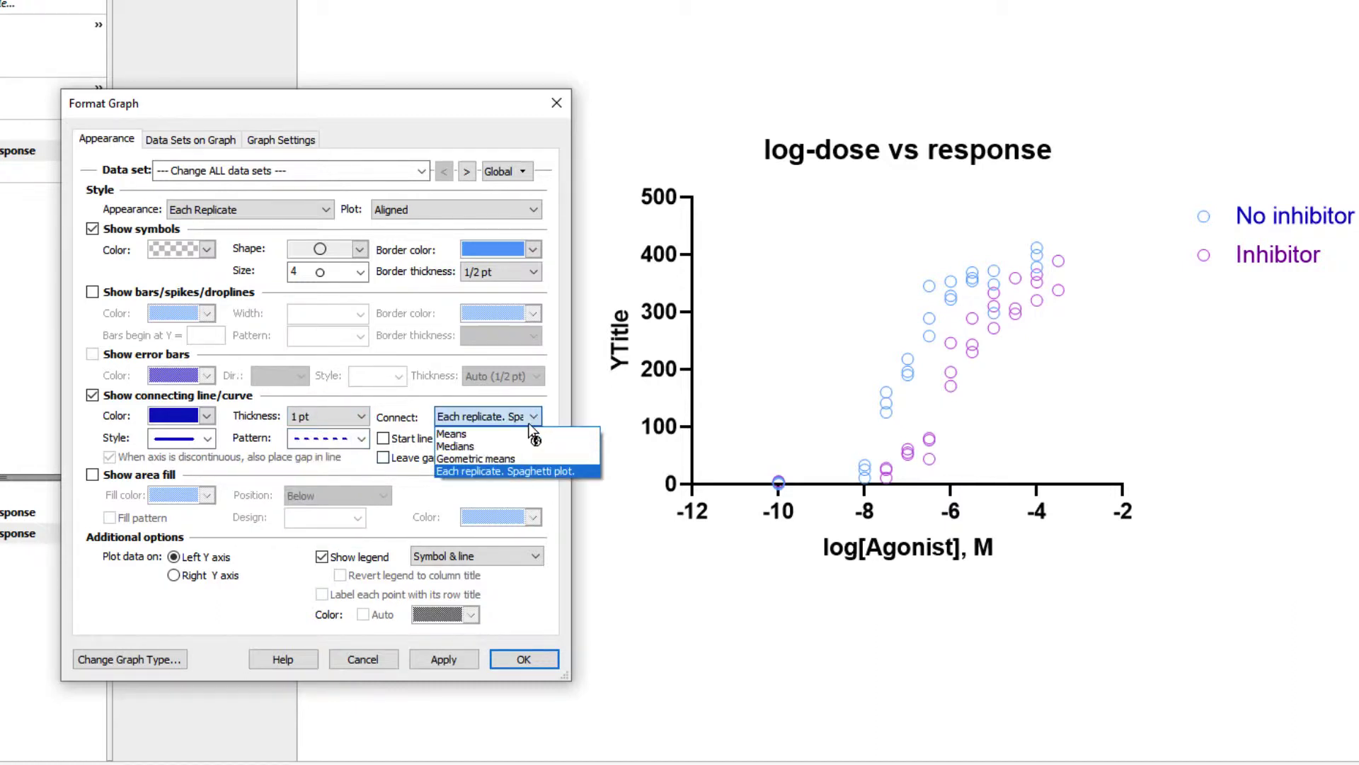
click(526, 433)
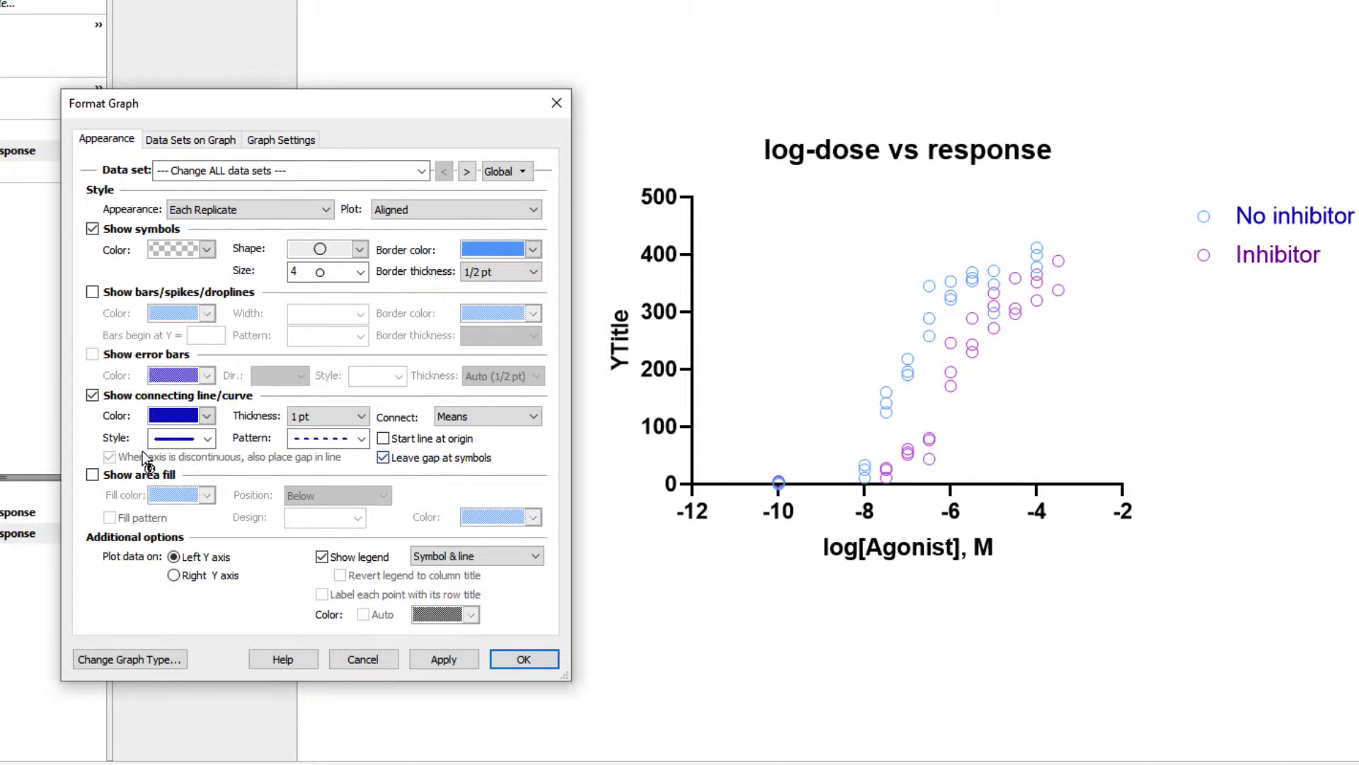
click(93, 475)
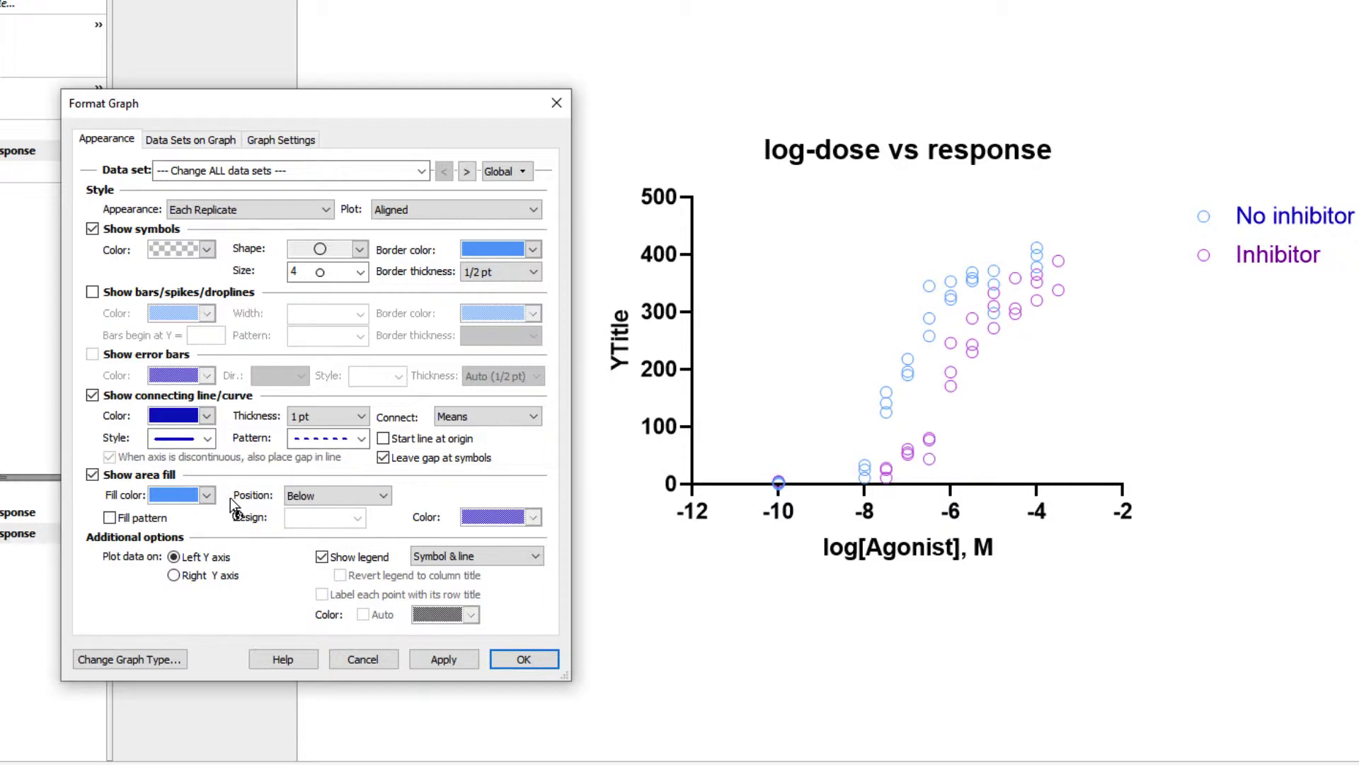
click(419, 659)
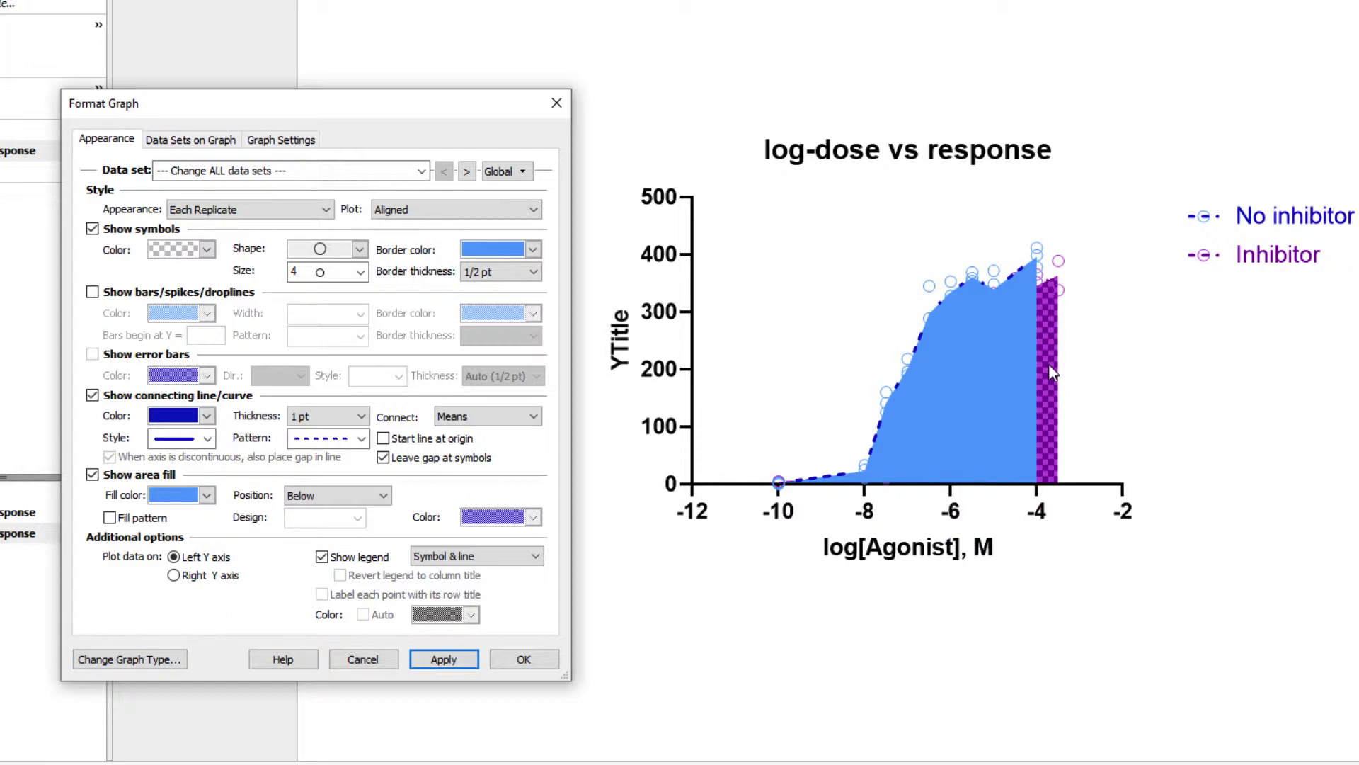
Step: Set the No inhibitor fill colour to about 45% transparency and apply
click(422, 171)
click(403, 204)
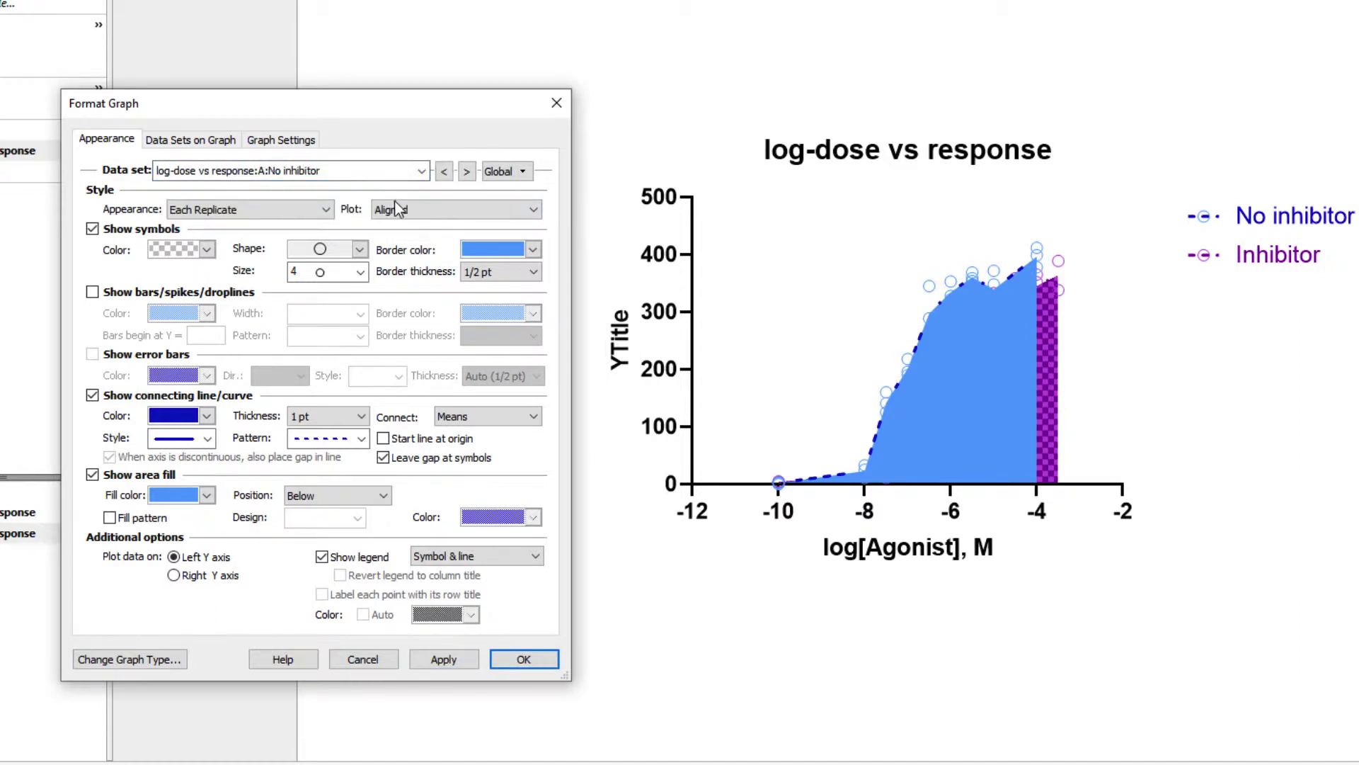
click(209, 497)
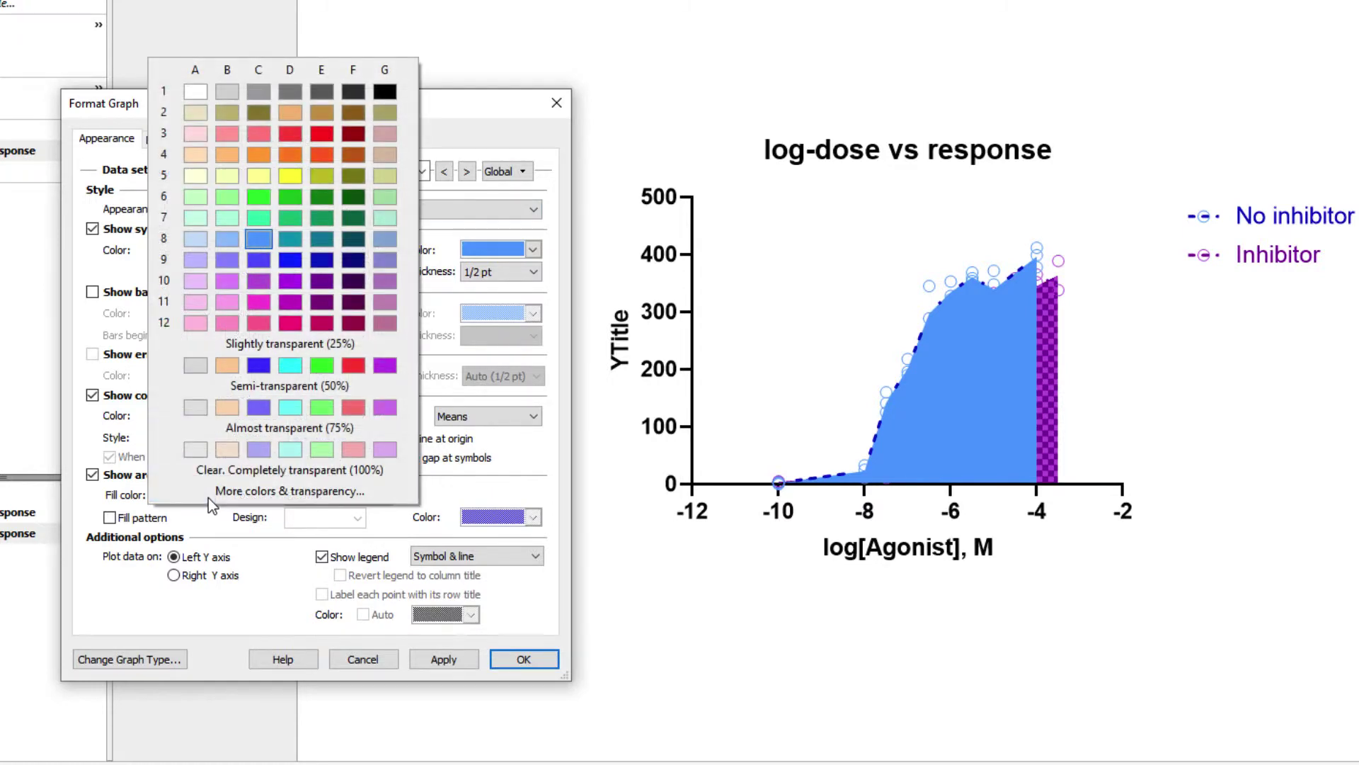
click(214, 489)
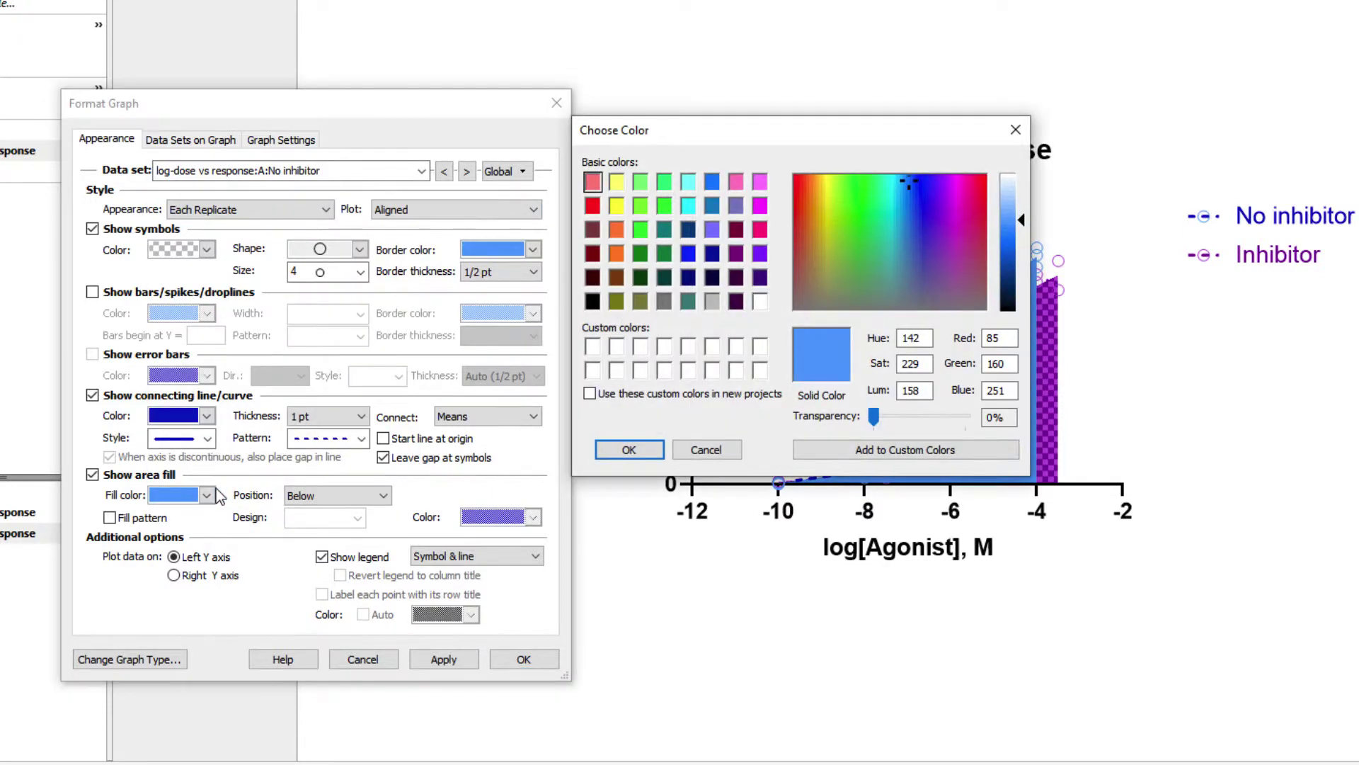
drag(875, 418, 914, 418)
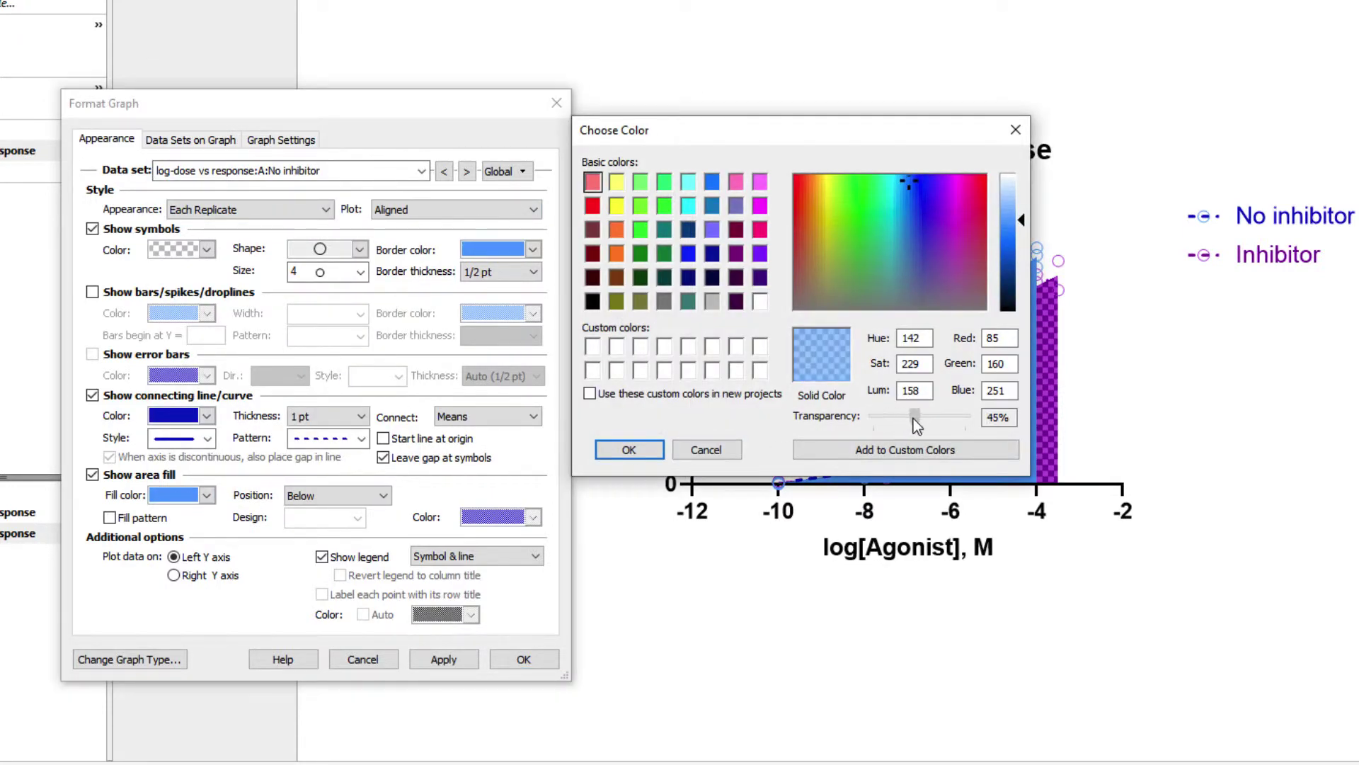
click(648, 449)
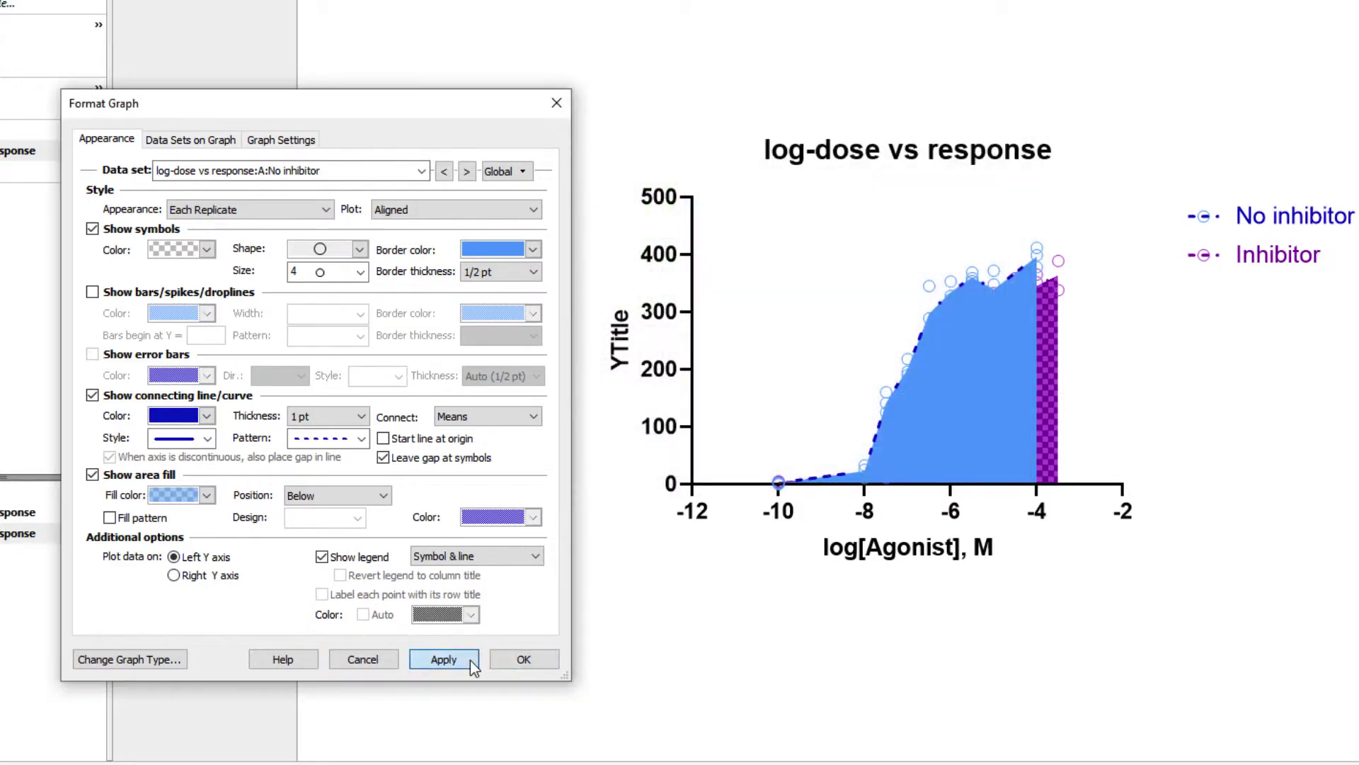
click(470, 660)
Step: Set the Inhibitor fill colour to about 45% transparency and apply
click(423, 170)
click(233, 226)
click(213, 494)
click(324, 494)
drag(874, 417, 916, 418)
click(640, 449)
click(456, 659)
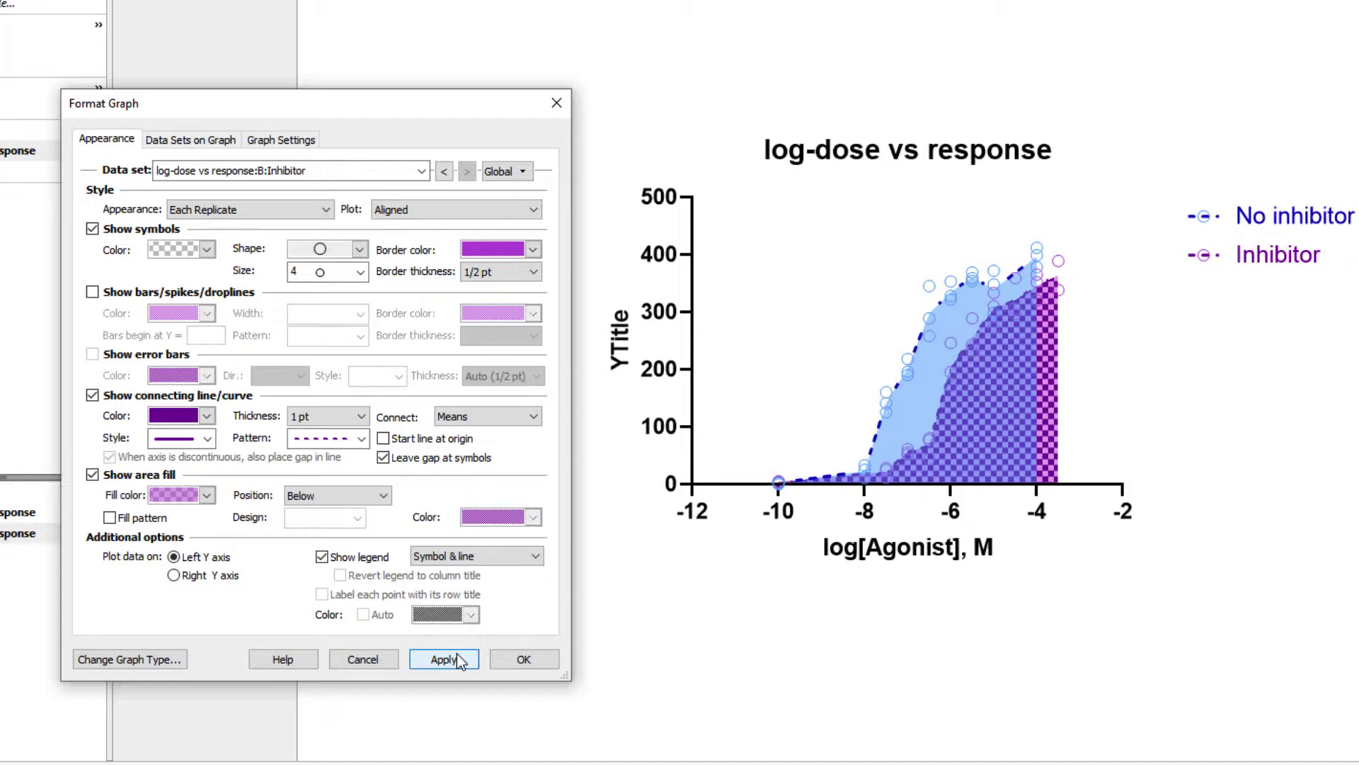
click(456, 652)
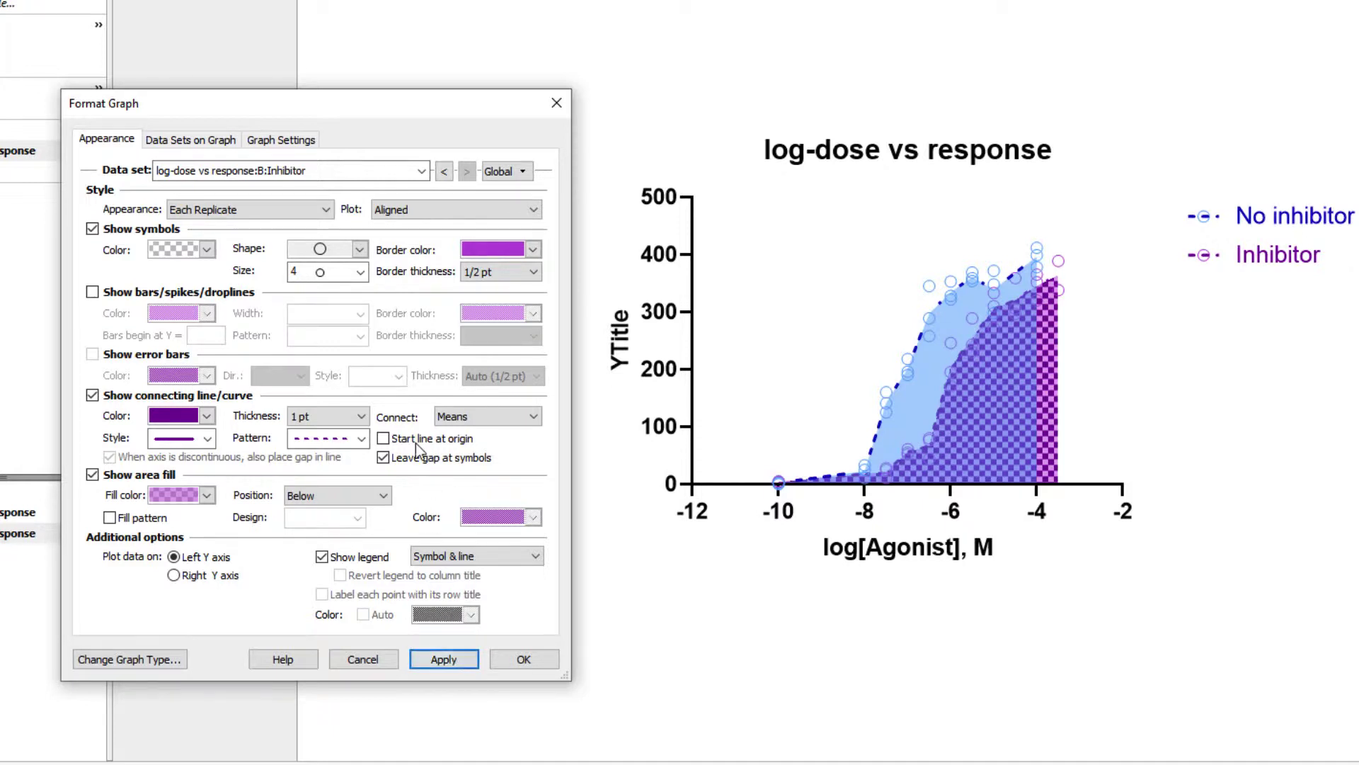
Step: On Data Sets on Graph, move Inhibitor above No inhibitor and apply
click(207, 145)
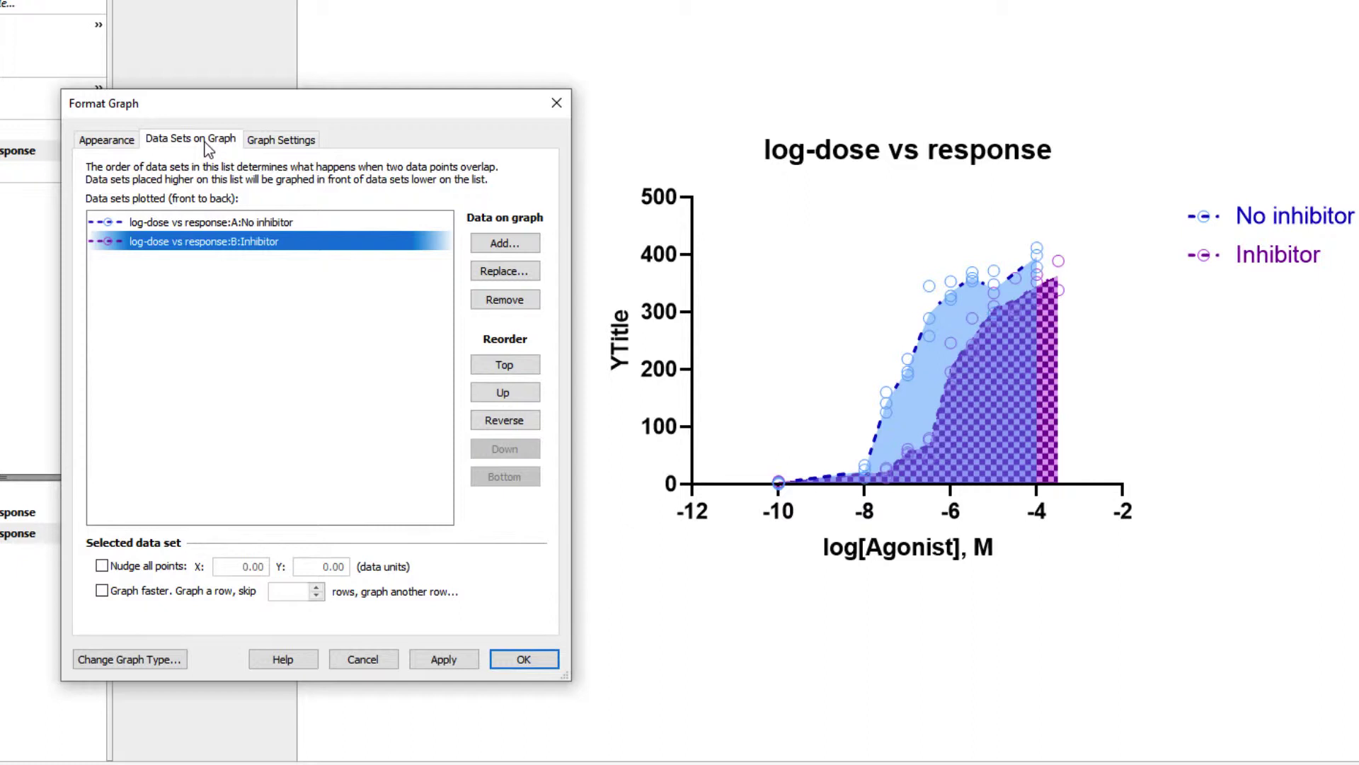
drag(207, 223, 199, 250)
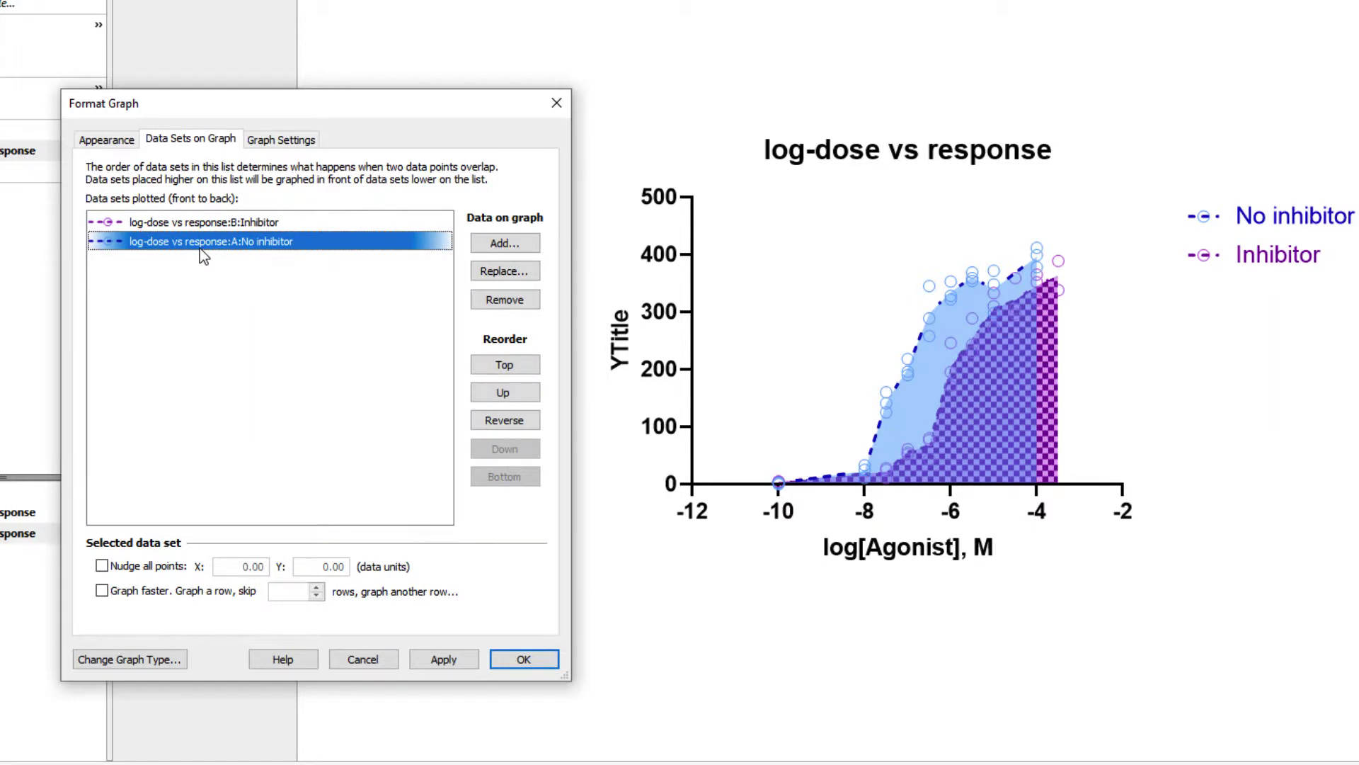
click(418, 662)
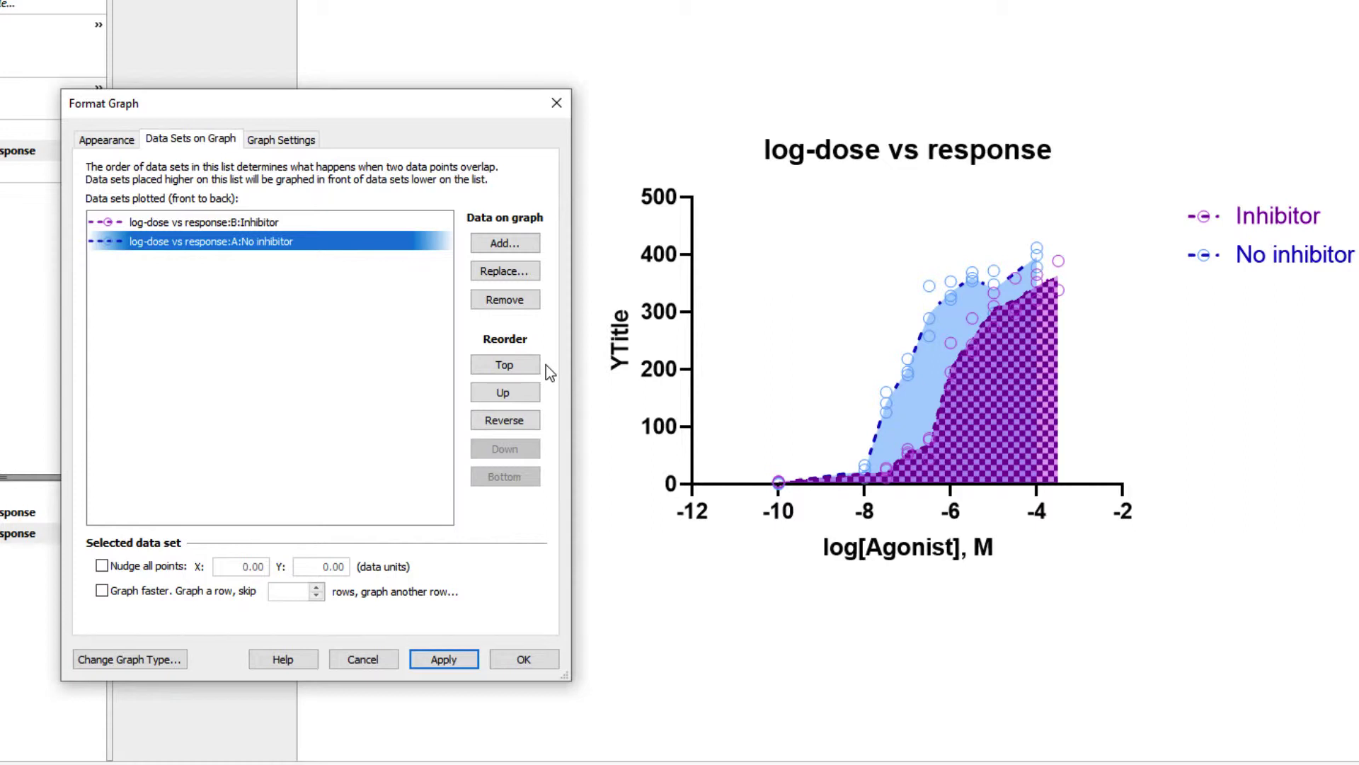
click(527, 368)
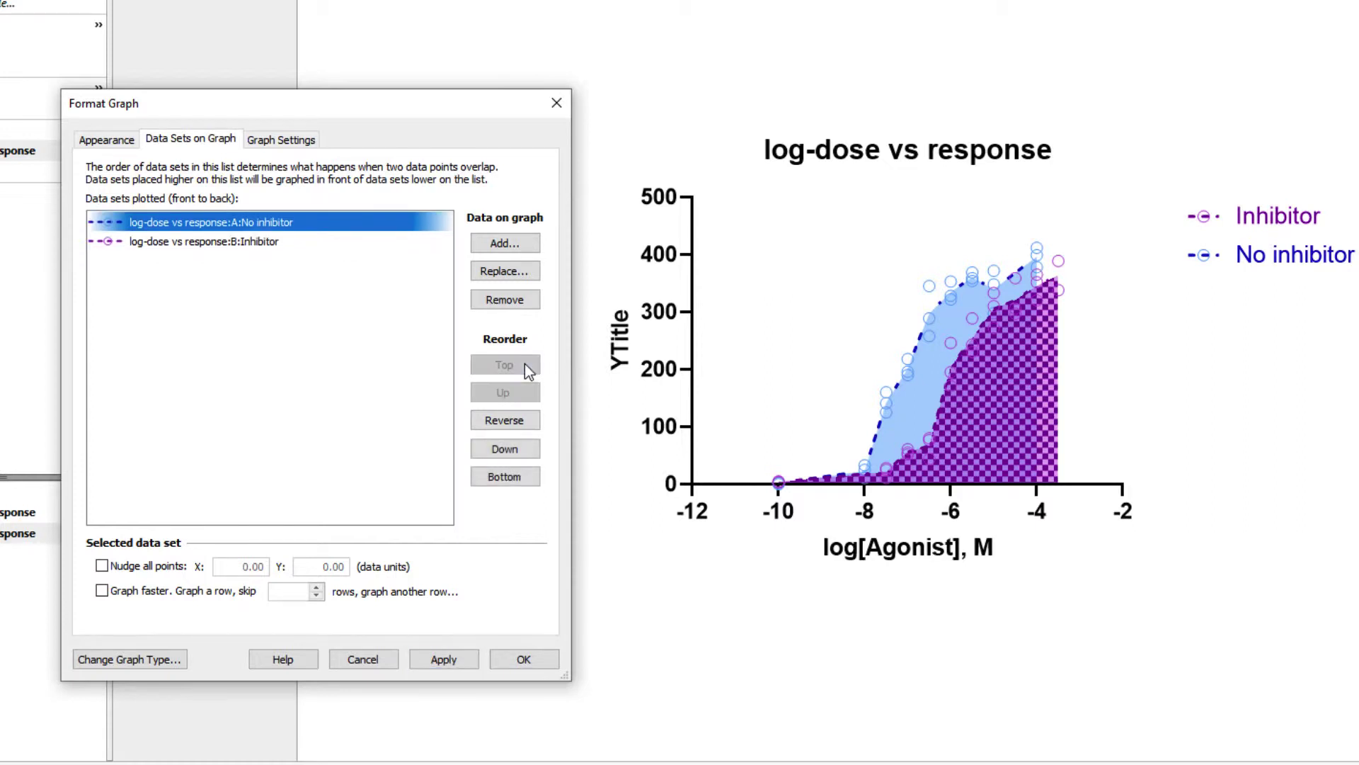
click(516, 482)
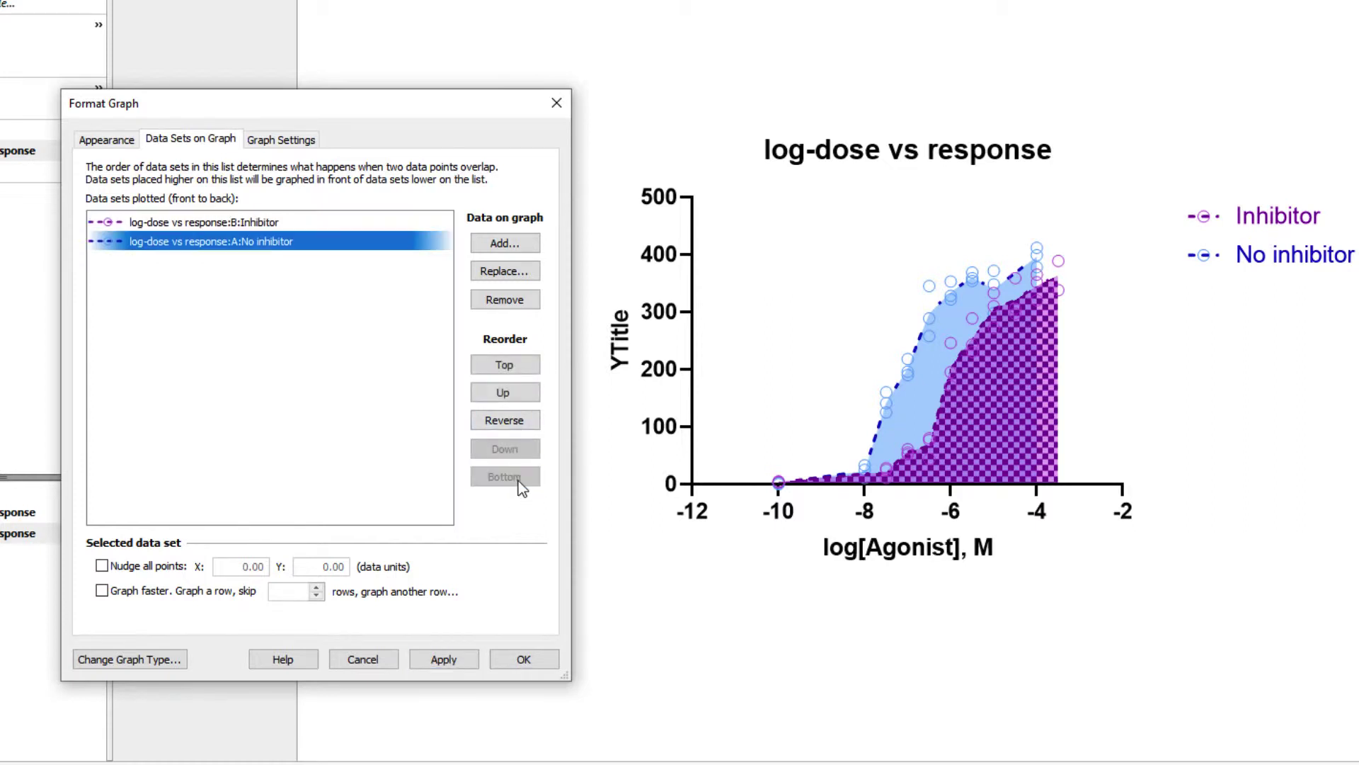
click(521, 397)
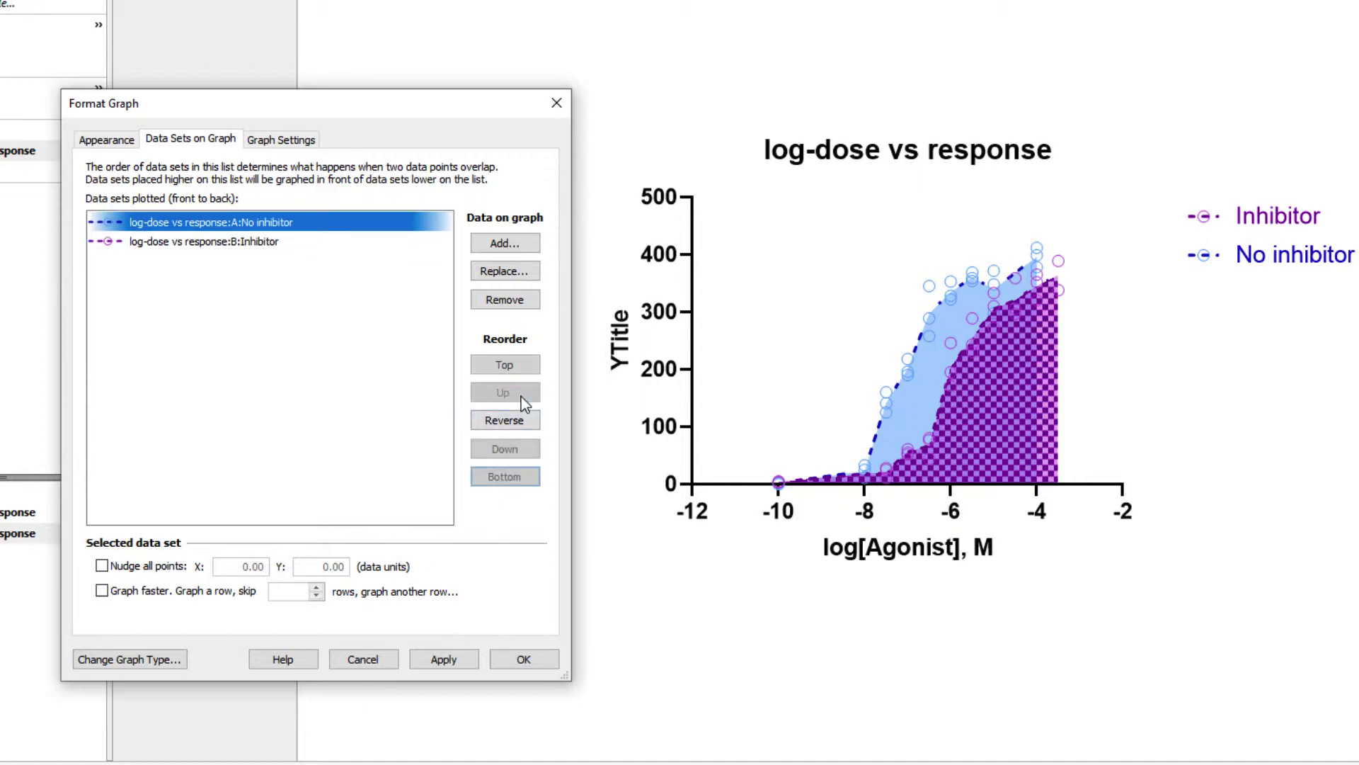
click(528, 452)
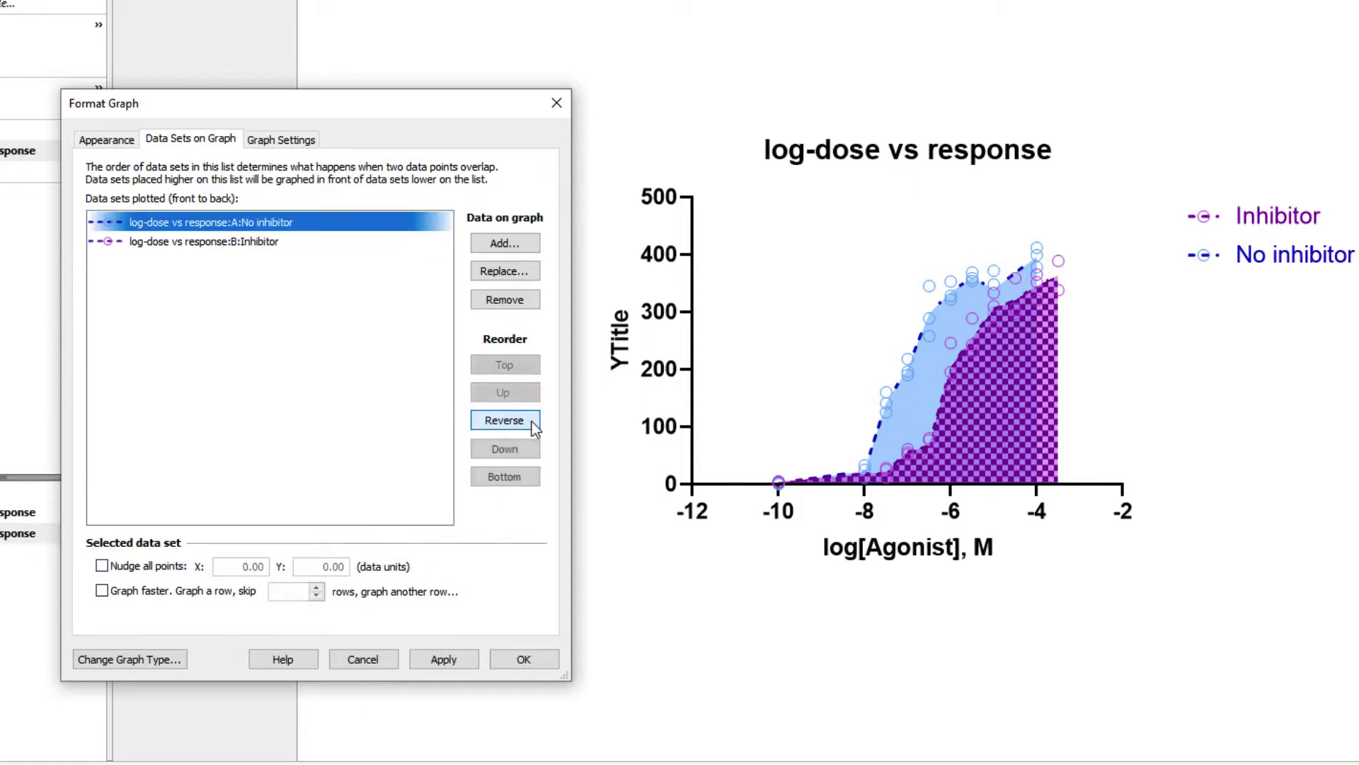
click(533, 422)
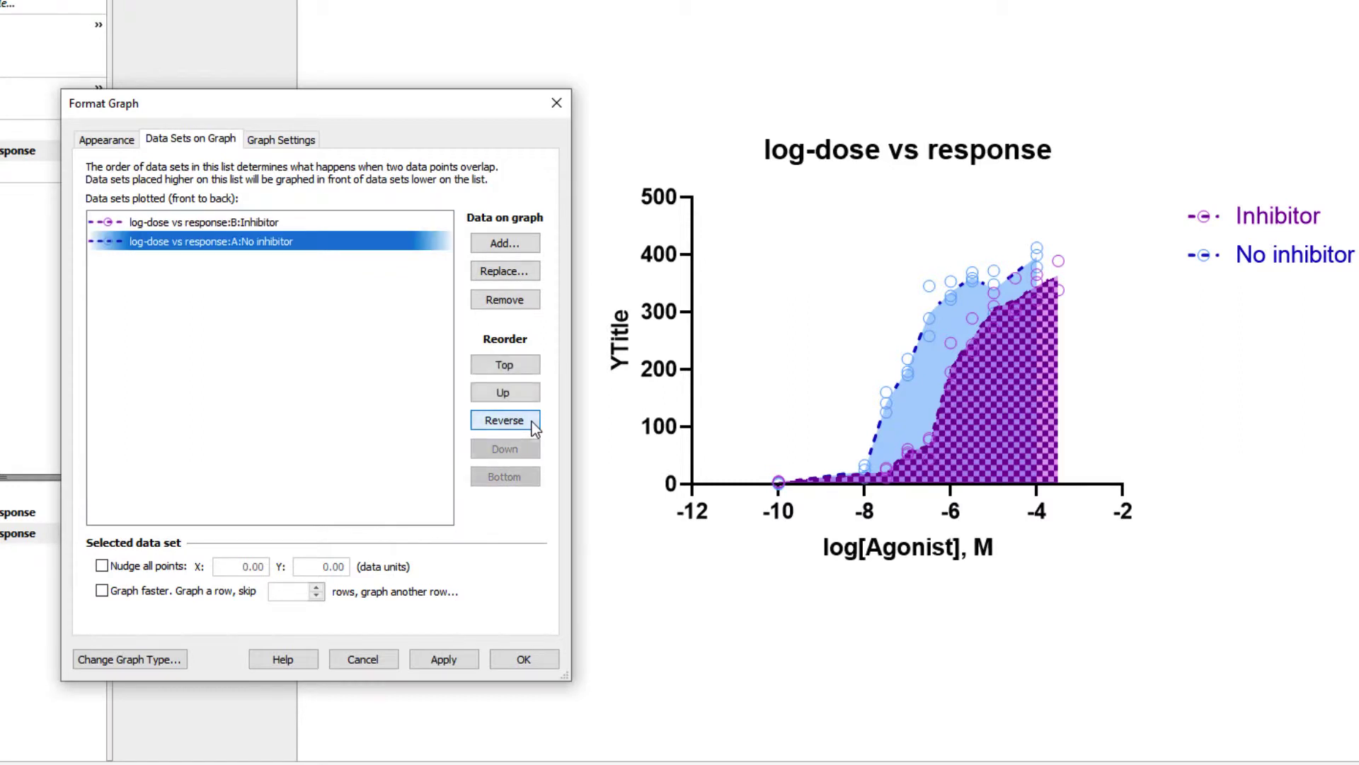
click(432, 416)
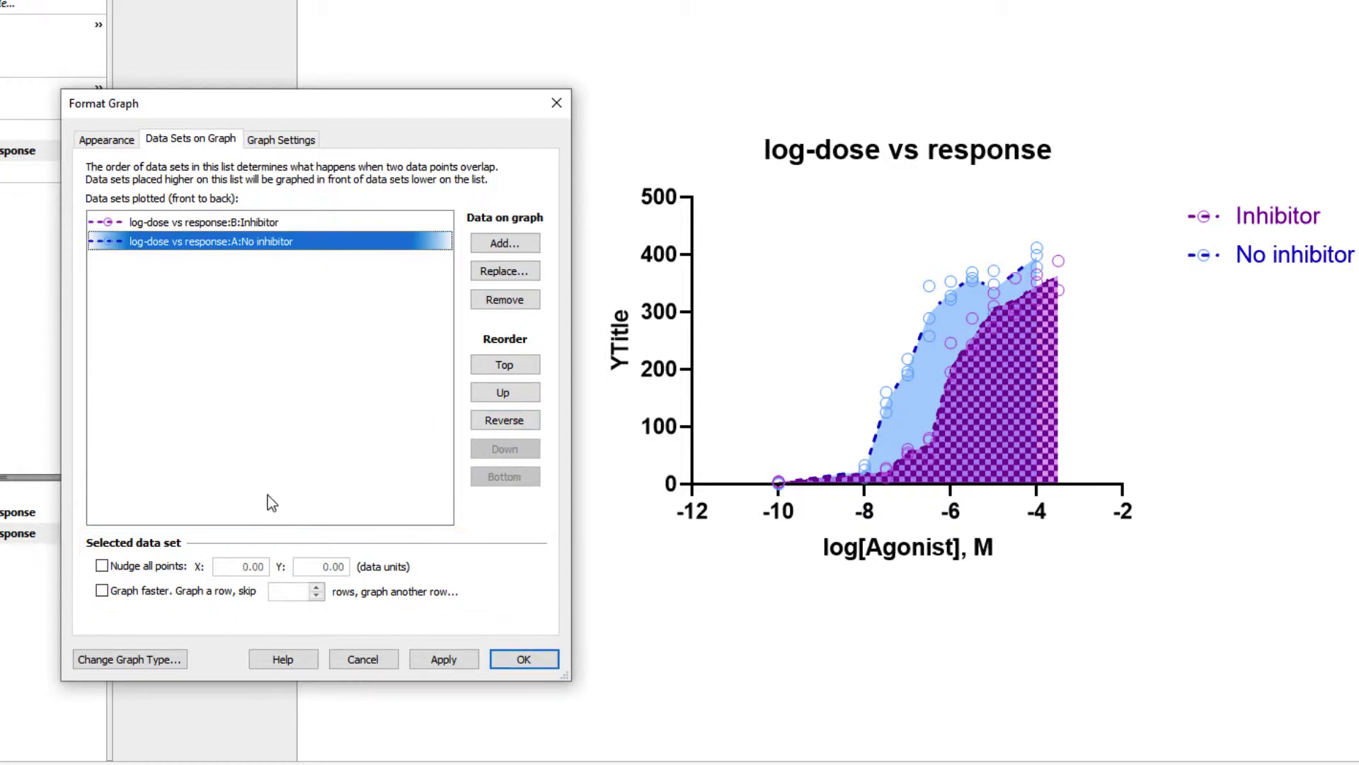
click(102, 566)
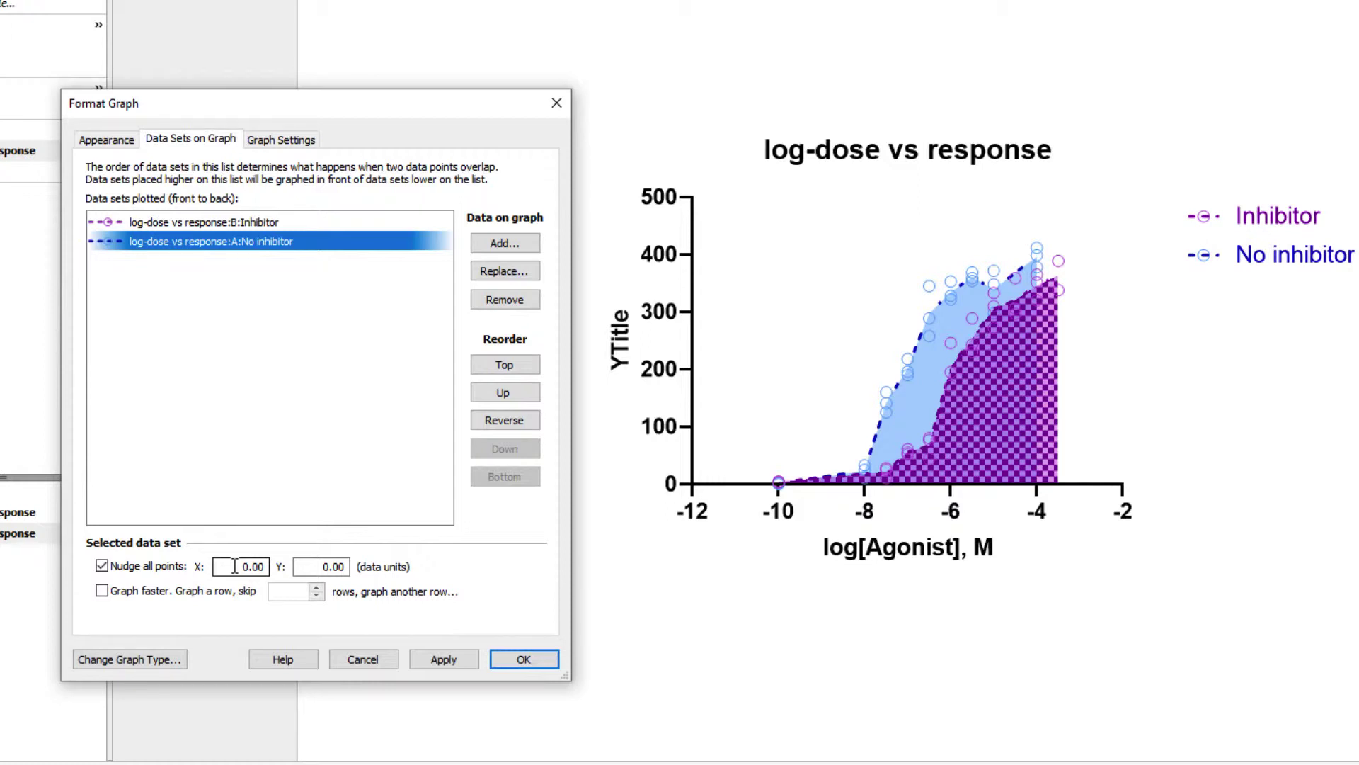
click(102, 565)
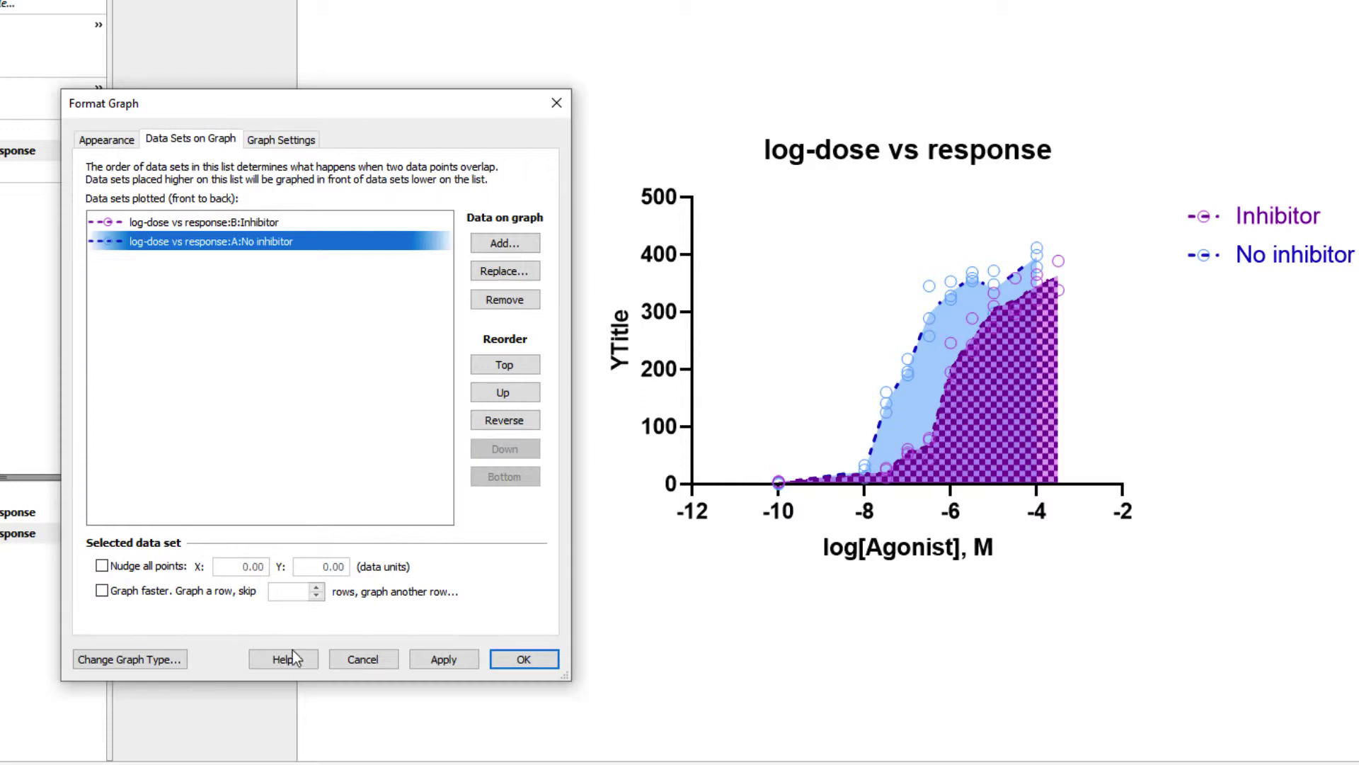
Step: Cancel Format Graph and create a Grouped table from the Two-way ANOVA Ordinary three-data-set sample
click(340, 658)
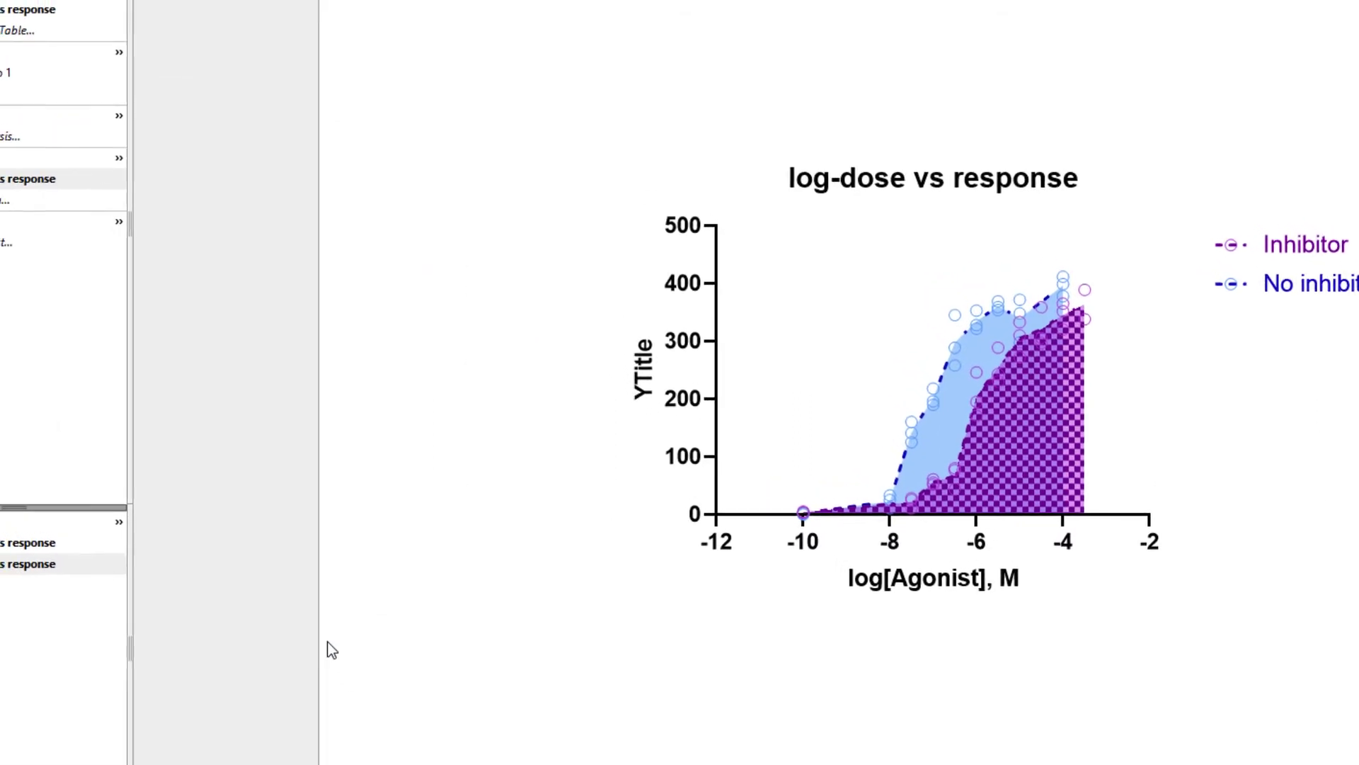
click(98, 150)
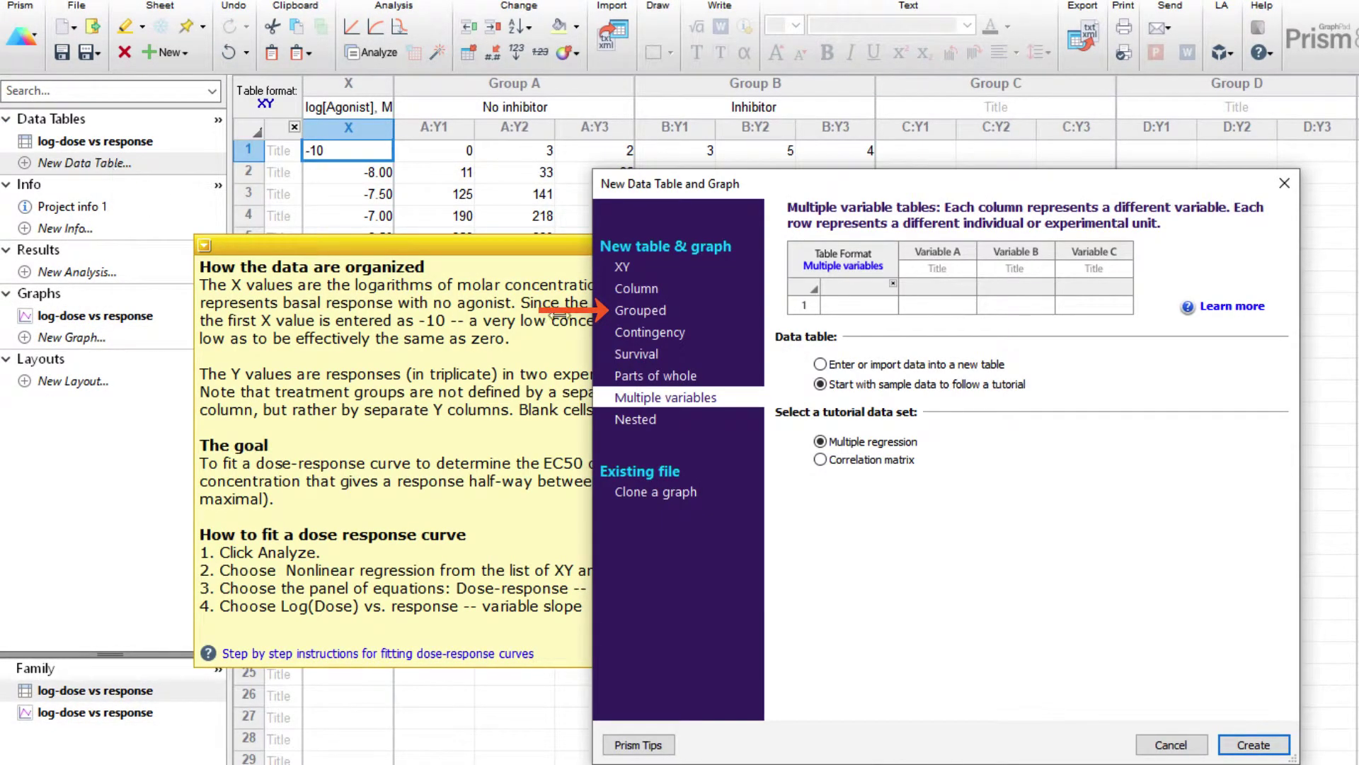
click(659, 315)
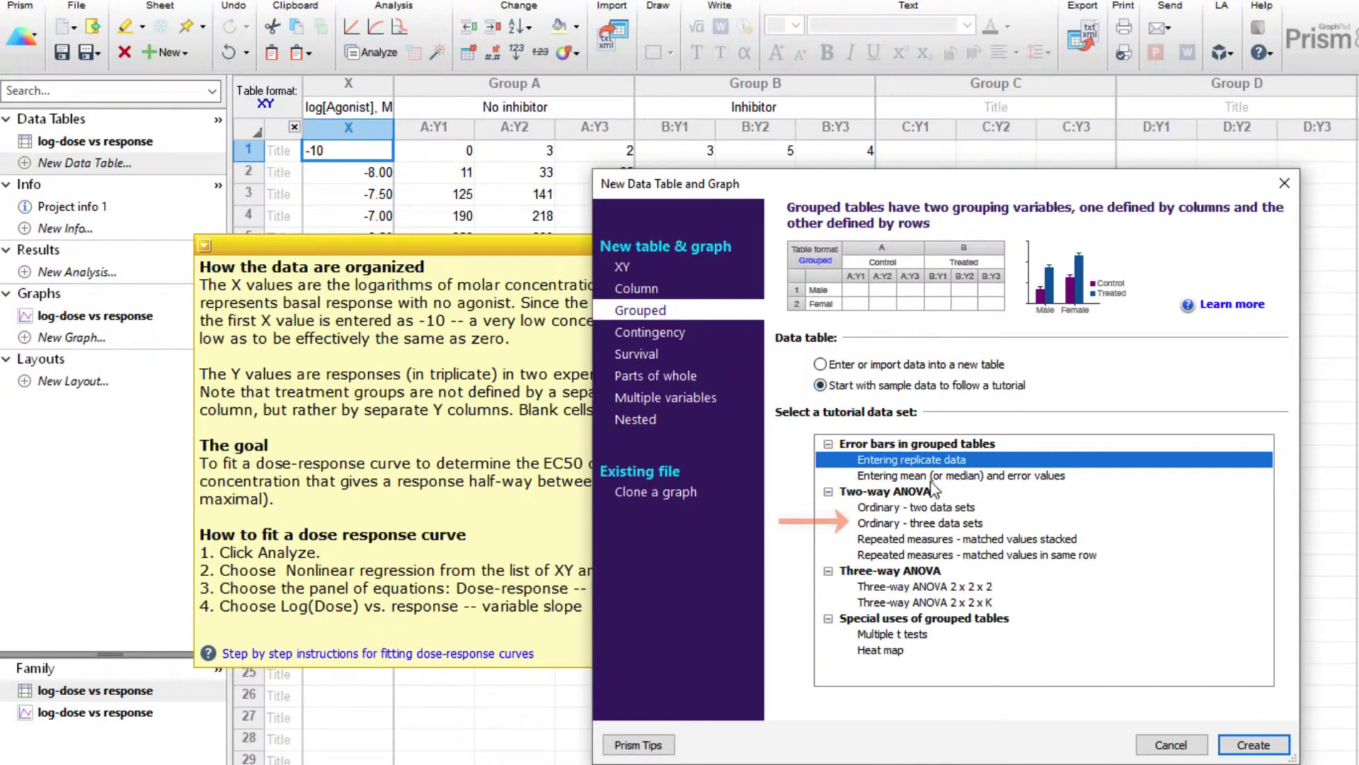
click(986, 524)
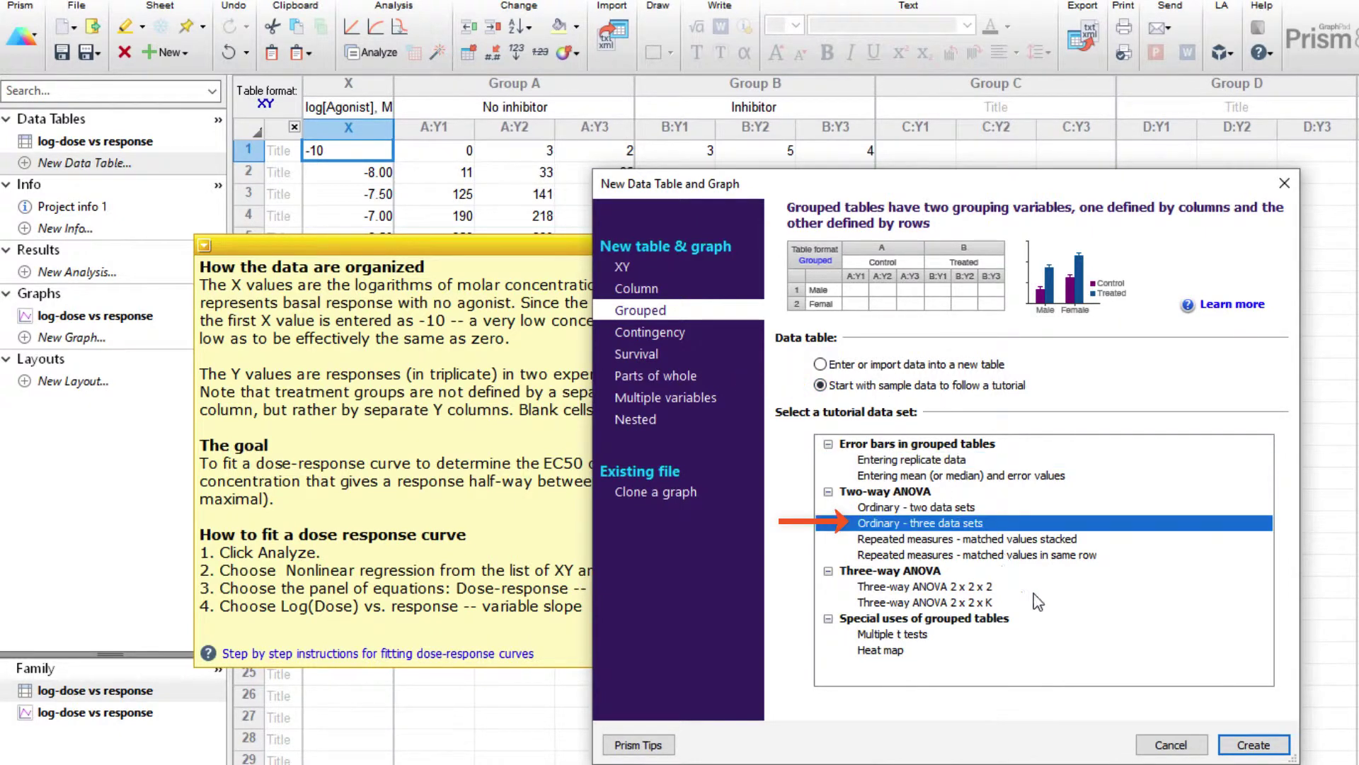
click(1234, 751)
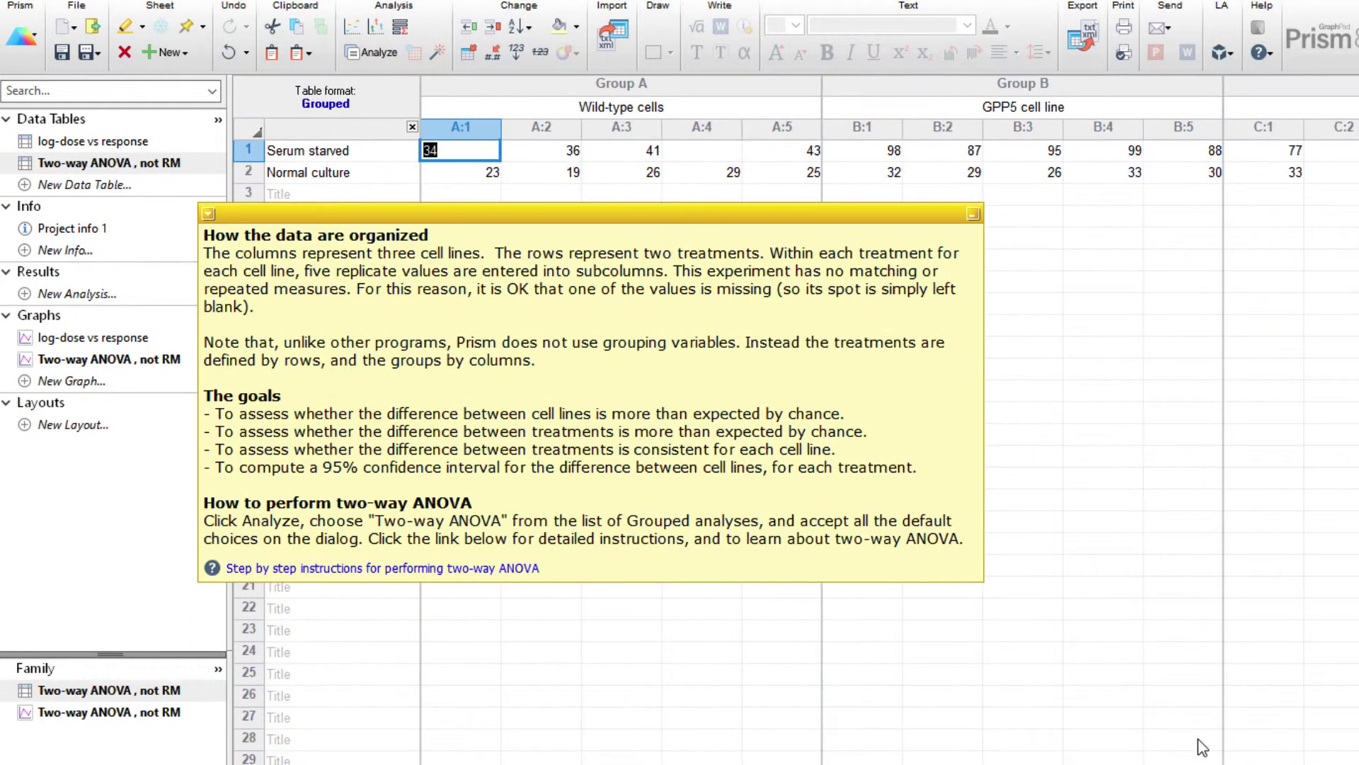
Step: Preview individual-values, box/violin and stacked bar graph types, then keep interleaved bars
click(41, 359)
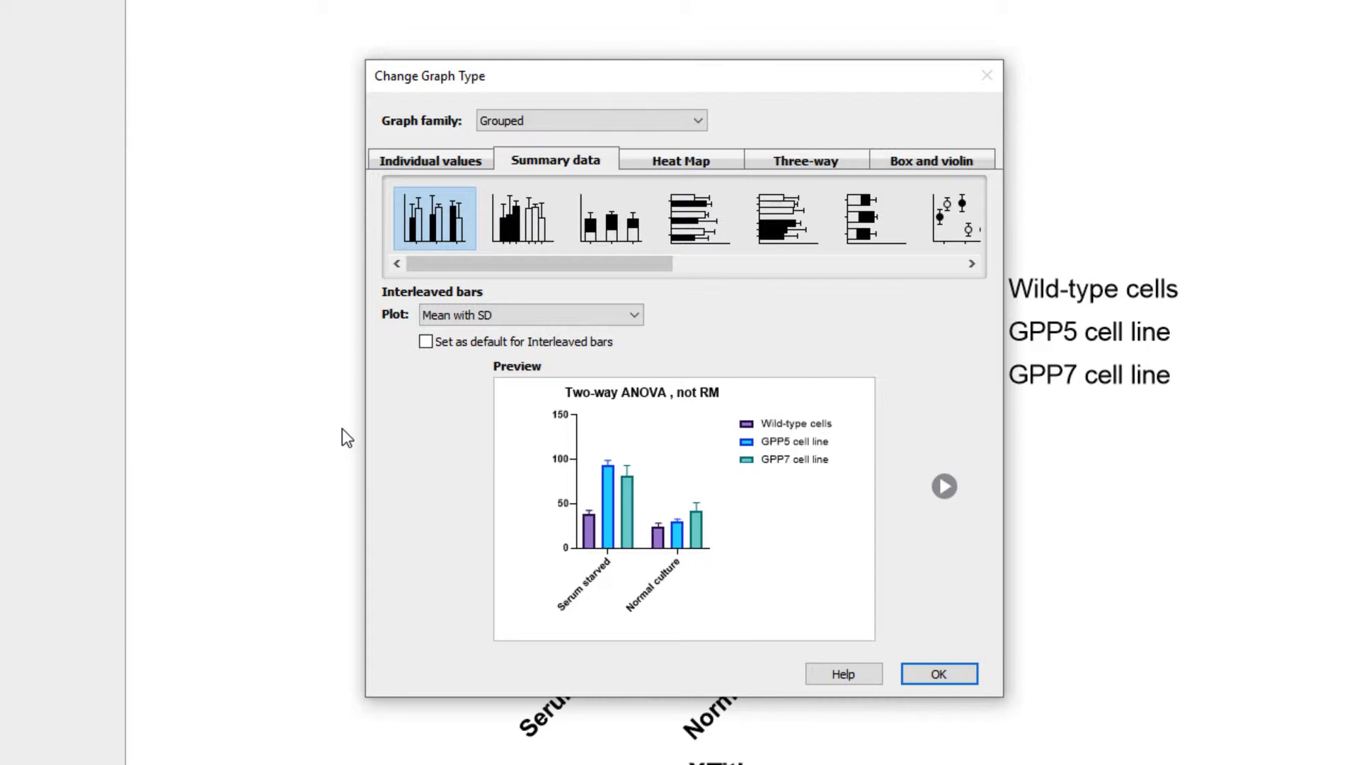
click(478, 161)
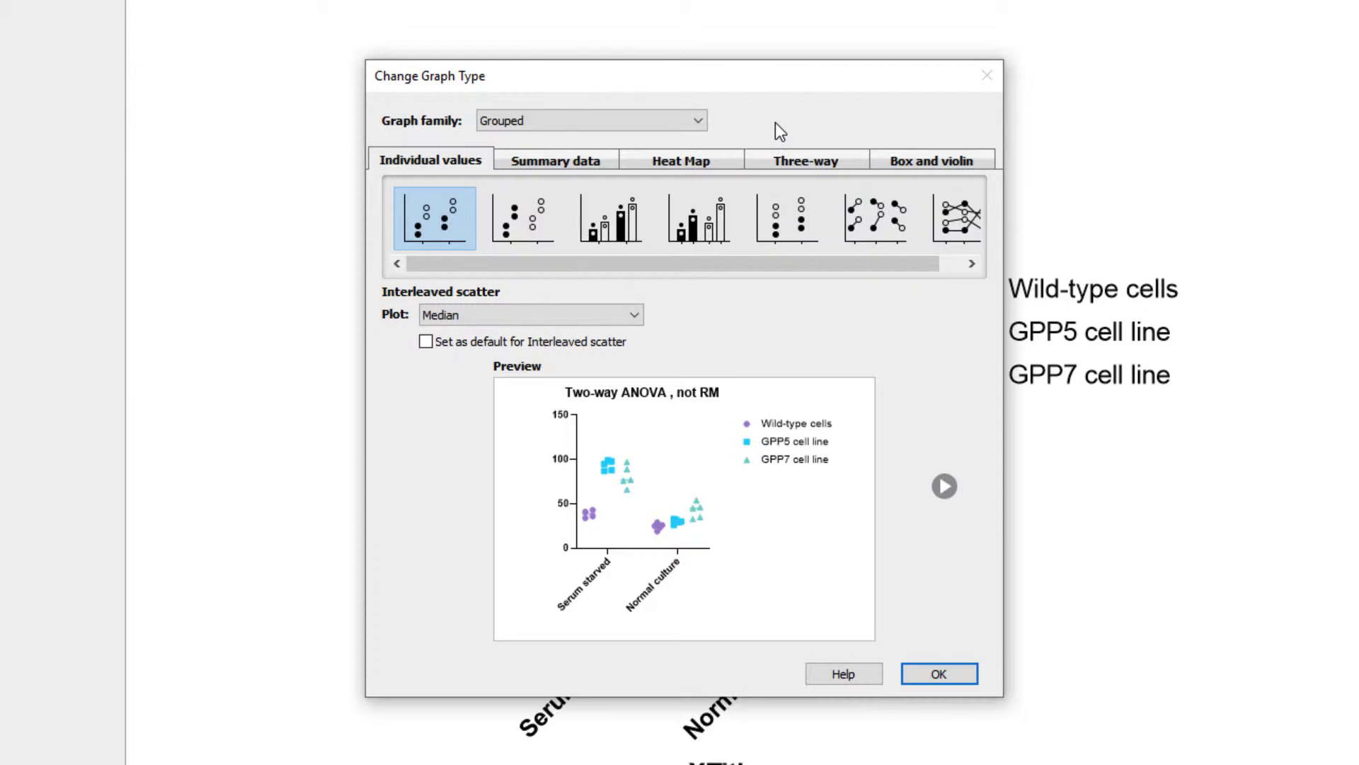
click(898, 162)
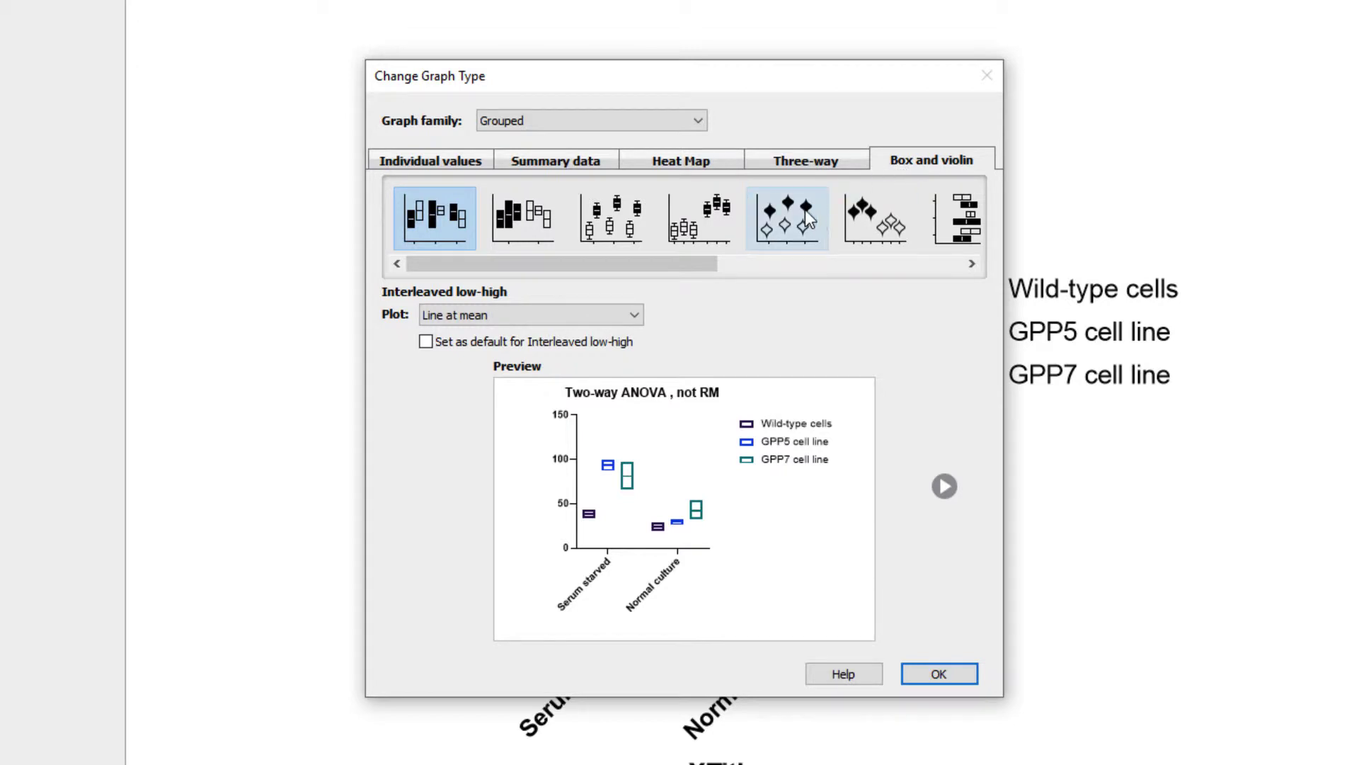
click(582, 159)
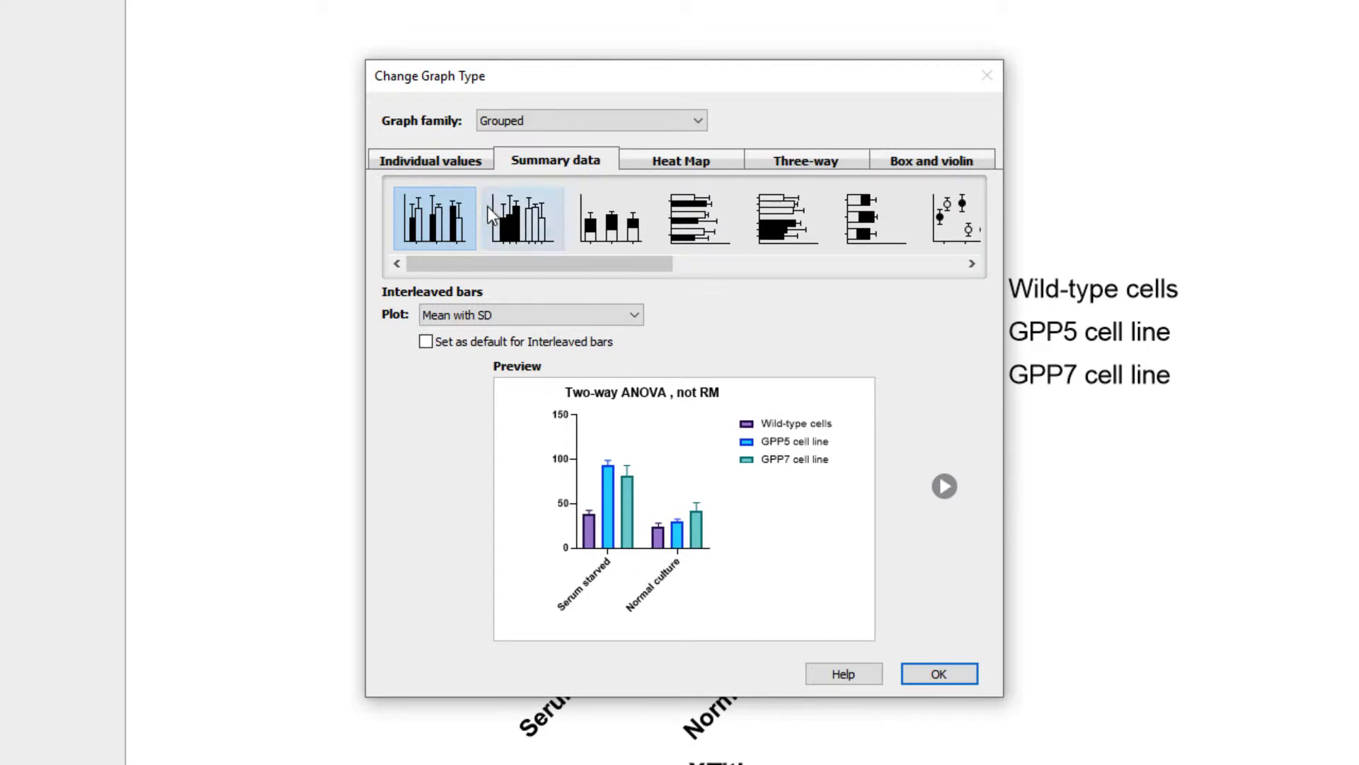
click(617, 236)
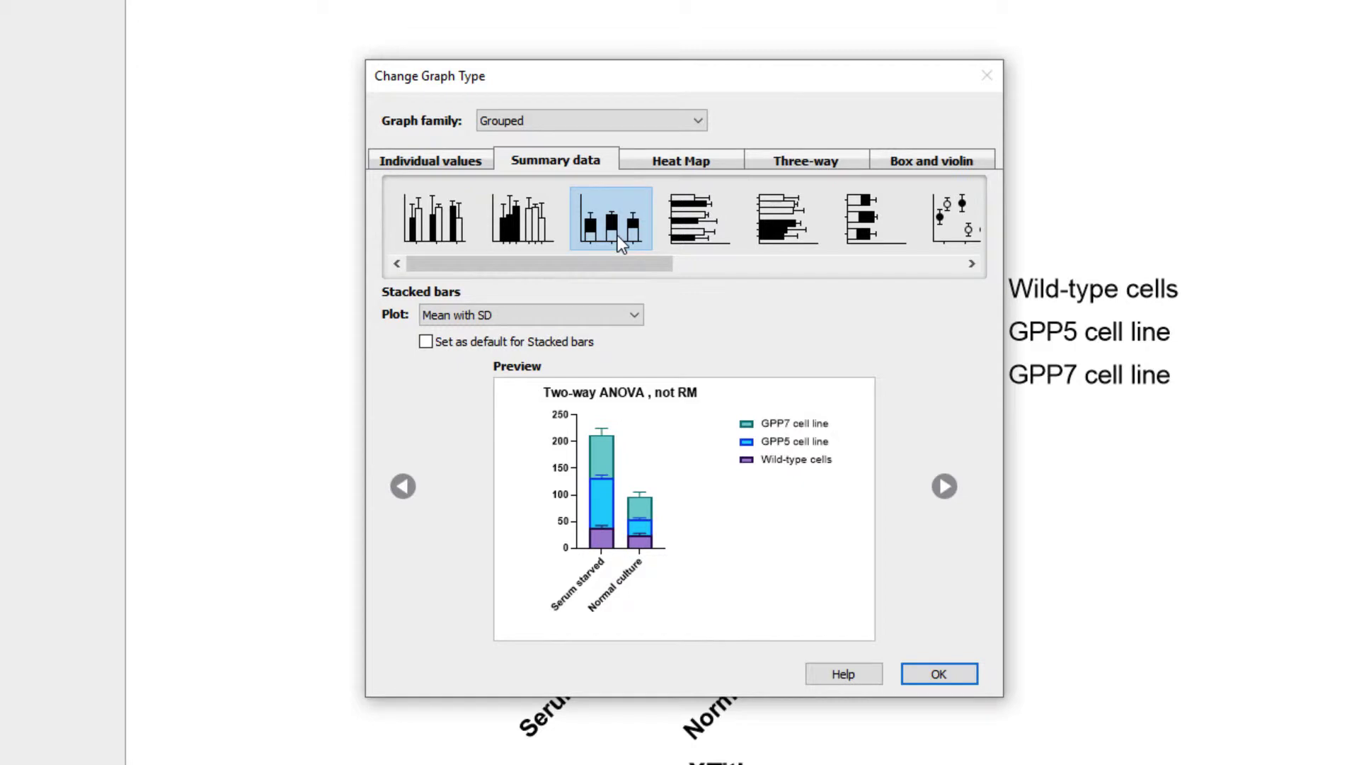
click(453, 240)
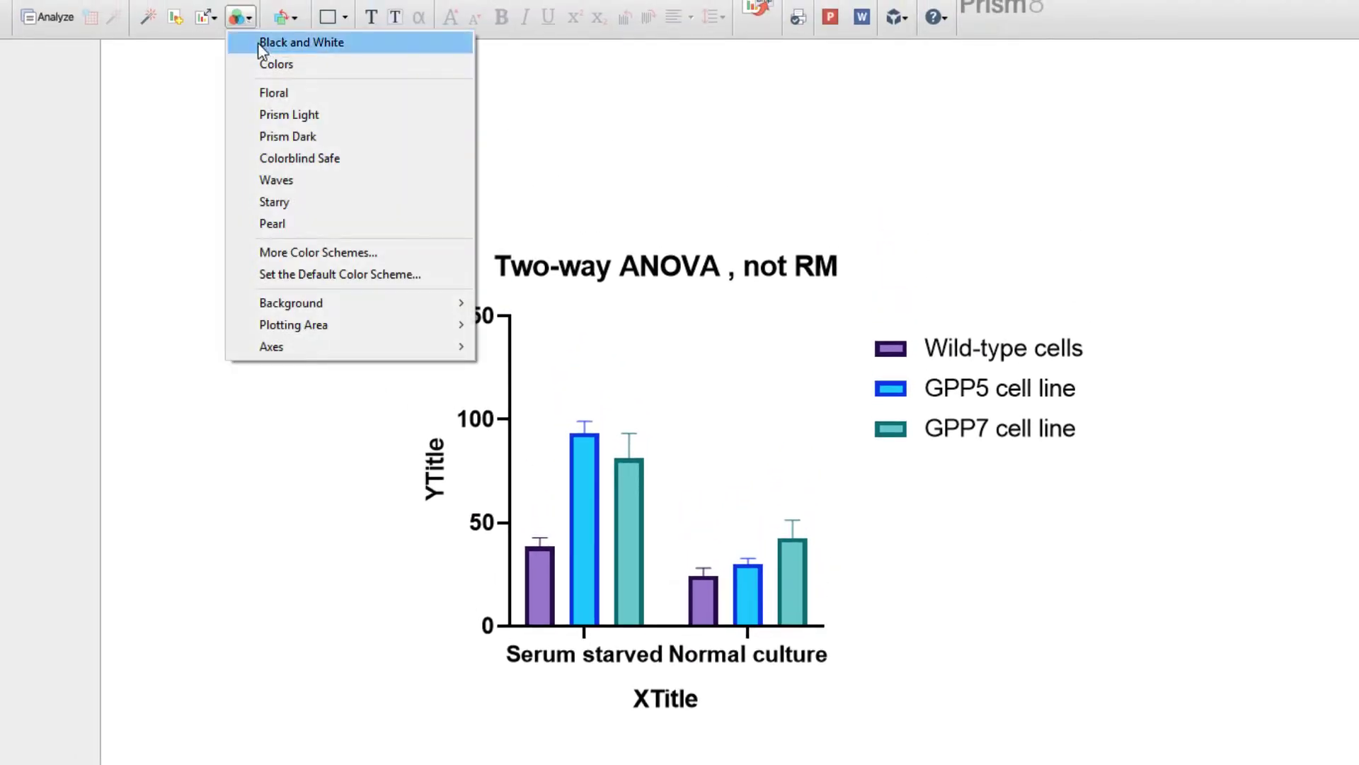
Step: Apply the Colors scheme so the three cell lines' bars are blue, red and green
click(269, 62)
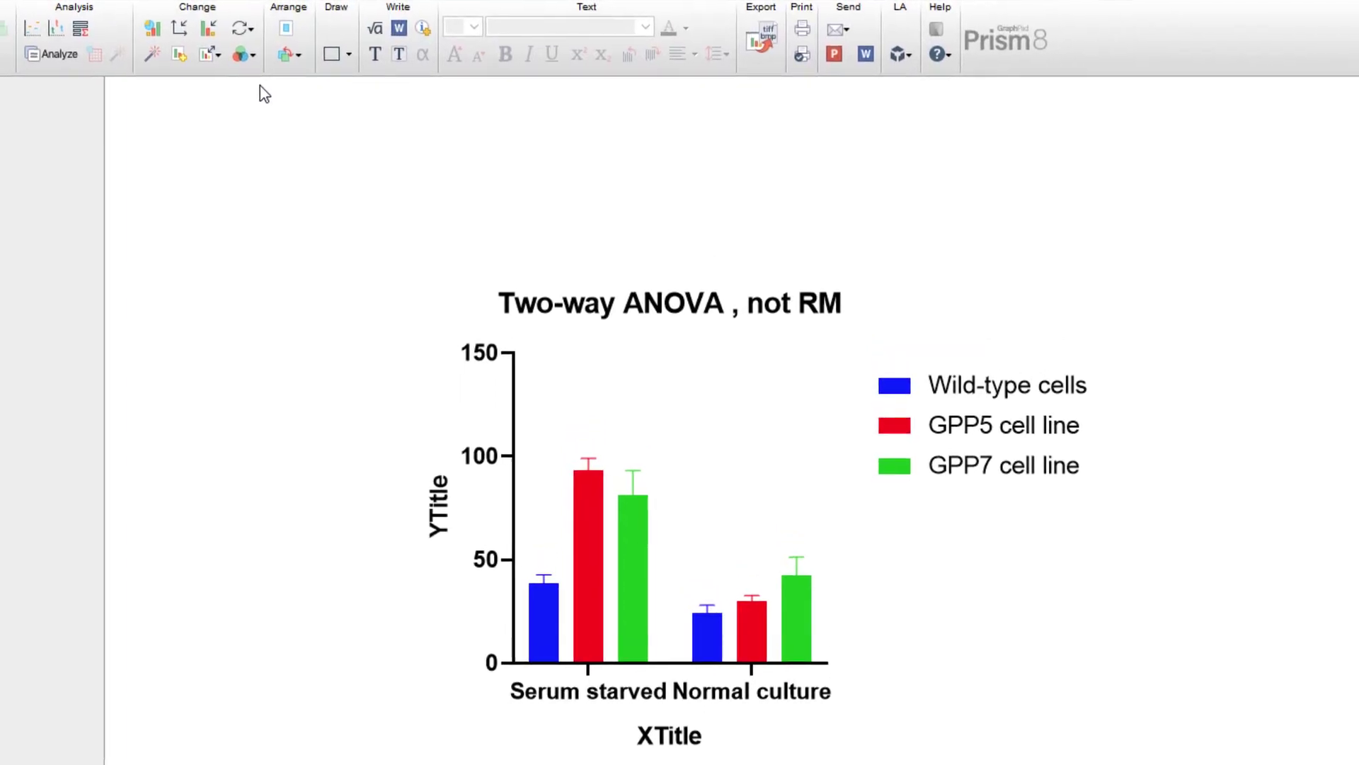
Step: Open Format Graph and leave the data set appearance on Bar
click(231, 17)
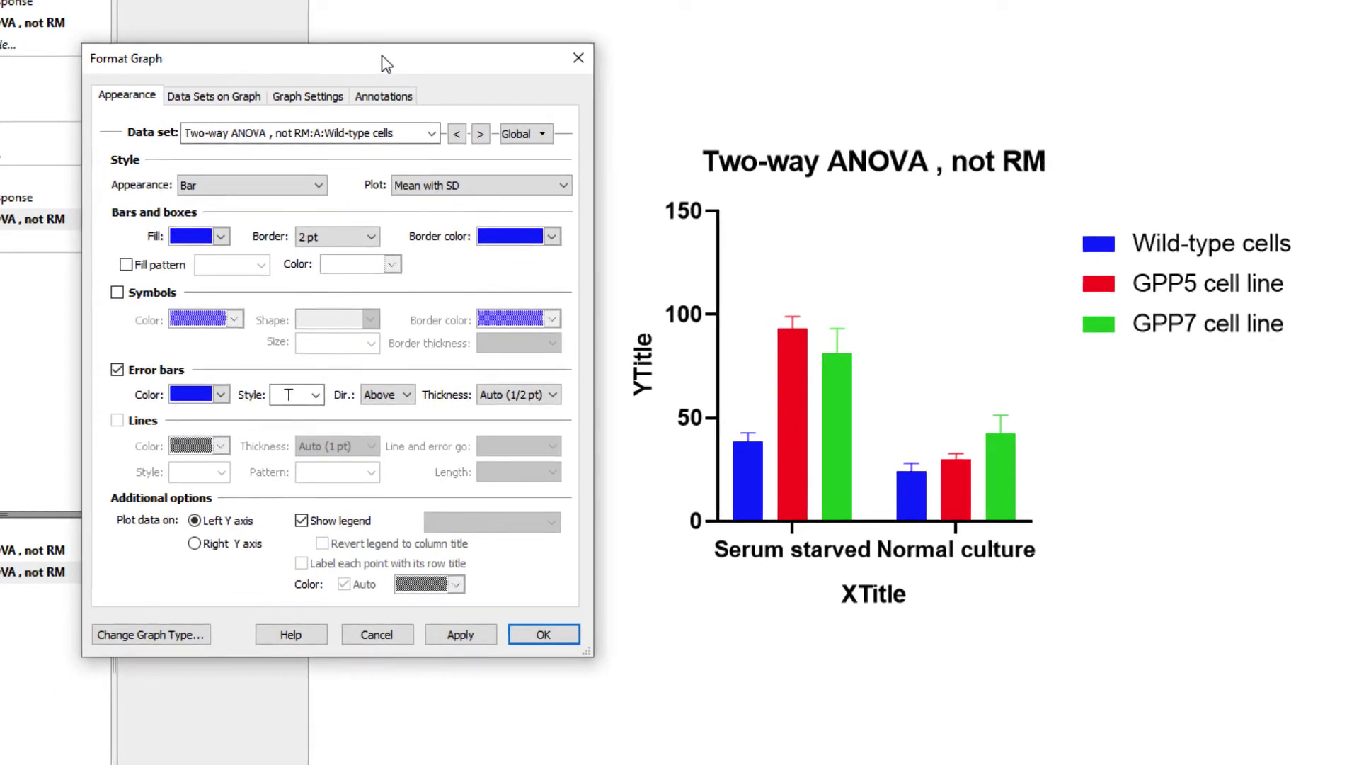
click(317, 187)
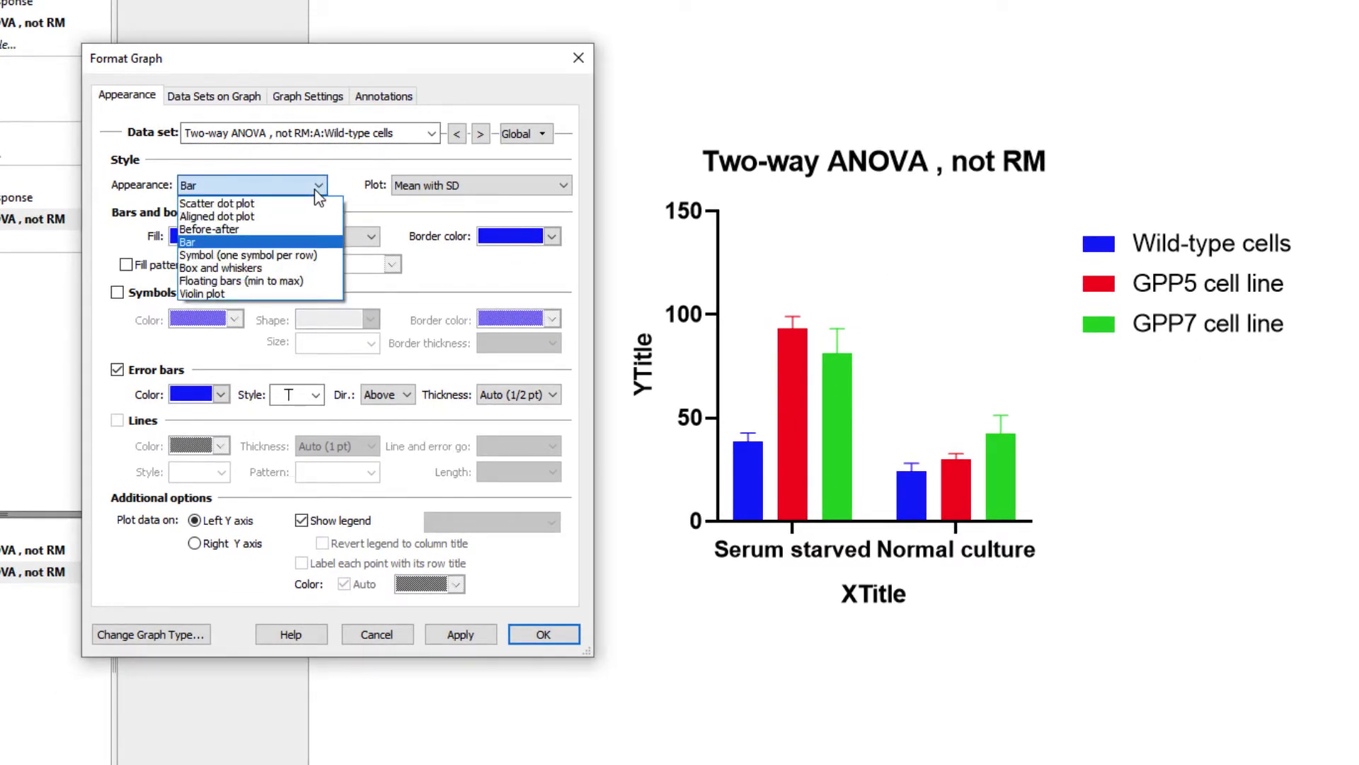
click(356, 187)
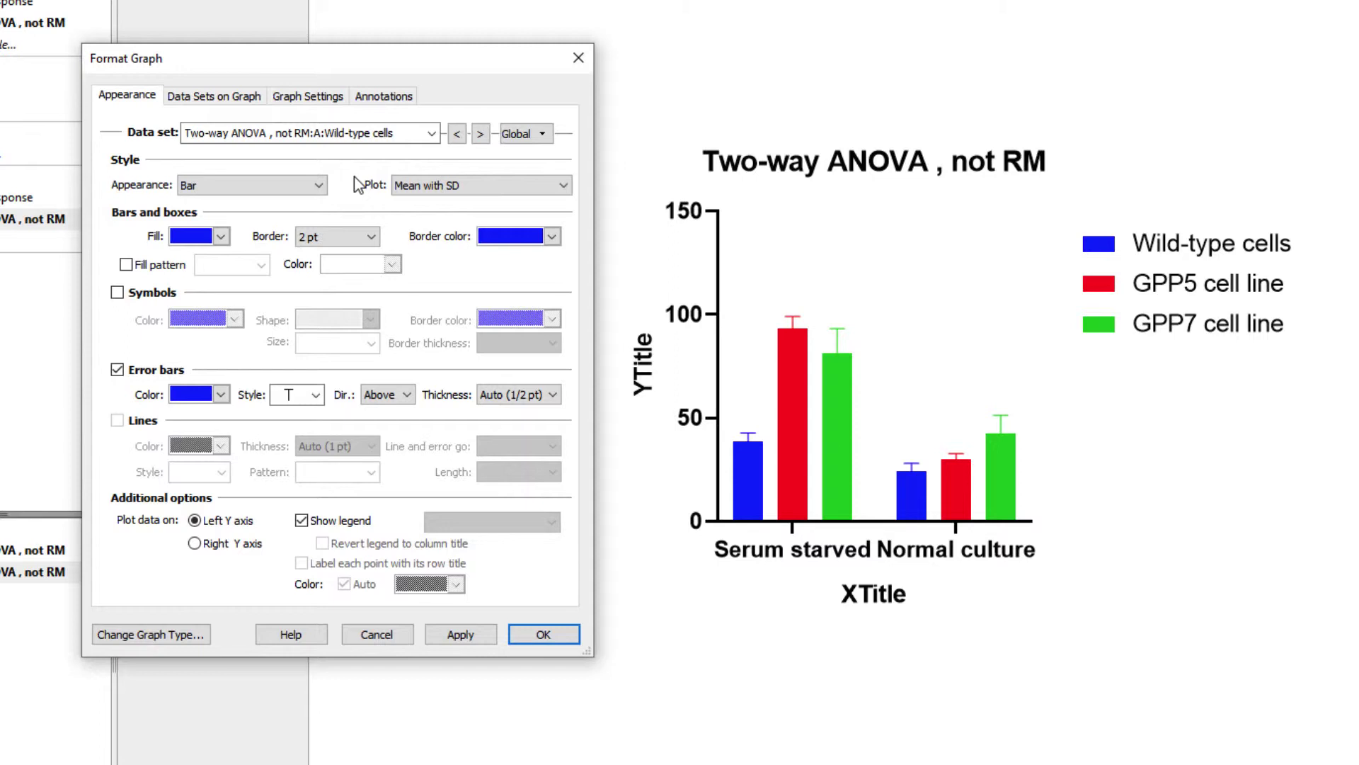
Step: Show the Data Sets on Graph list of the three plotted data sets
click(245, 99)
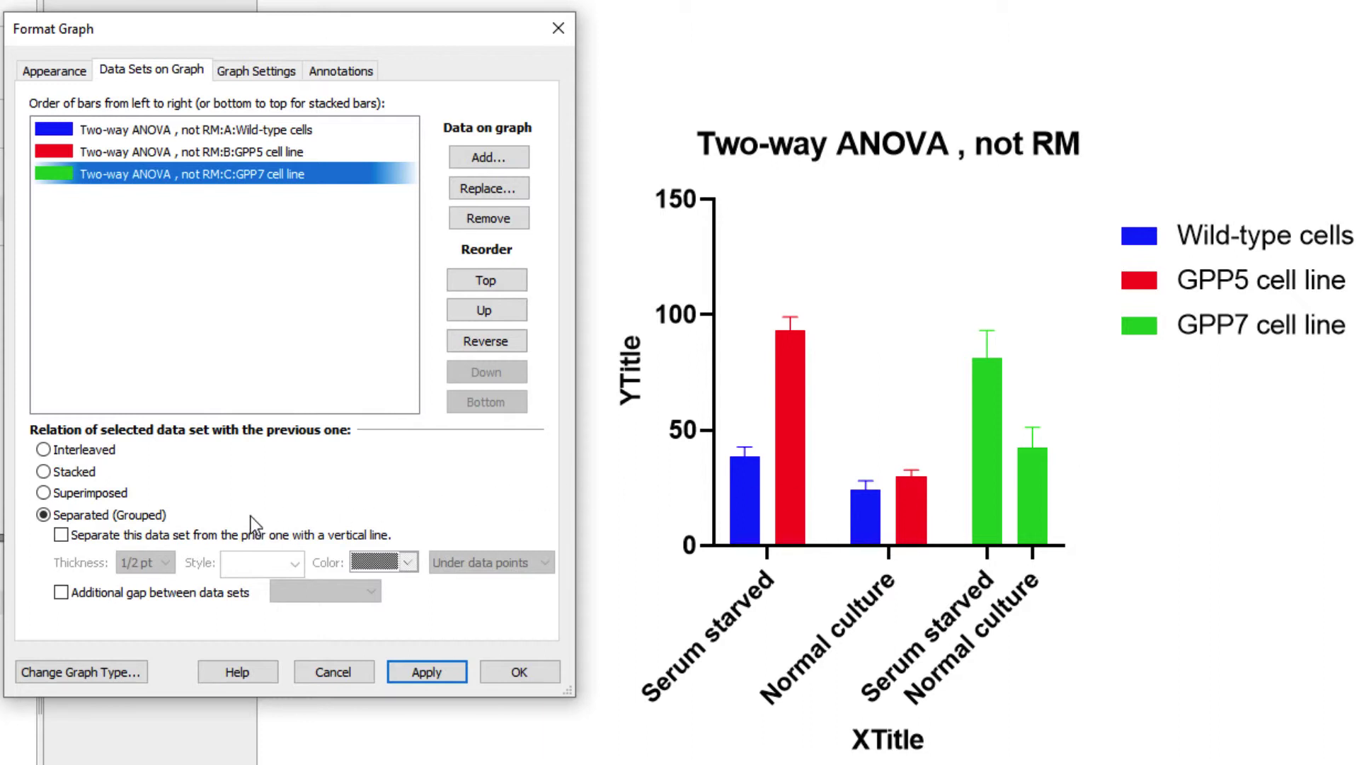
Step: Divide the GPP7 data set from the prior one with a vertical line and an additional gap
click(95, 535)
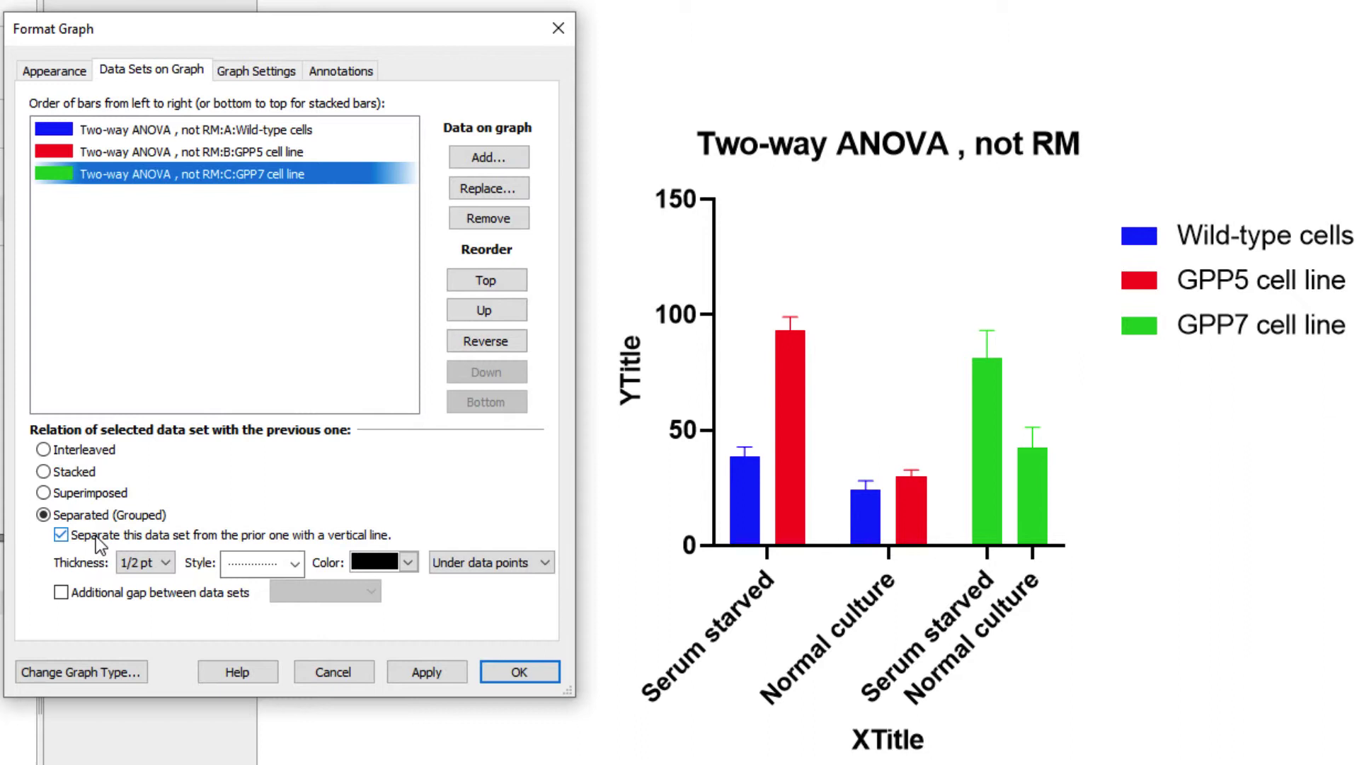
click(113, 592)
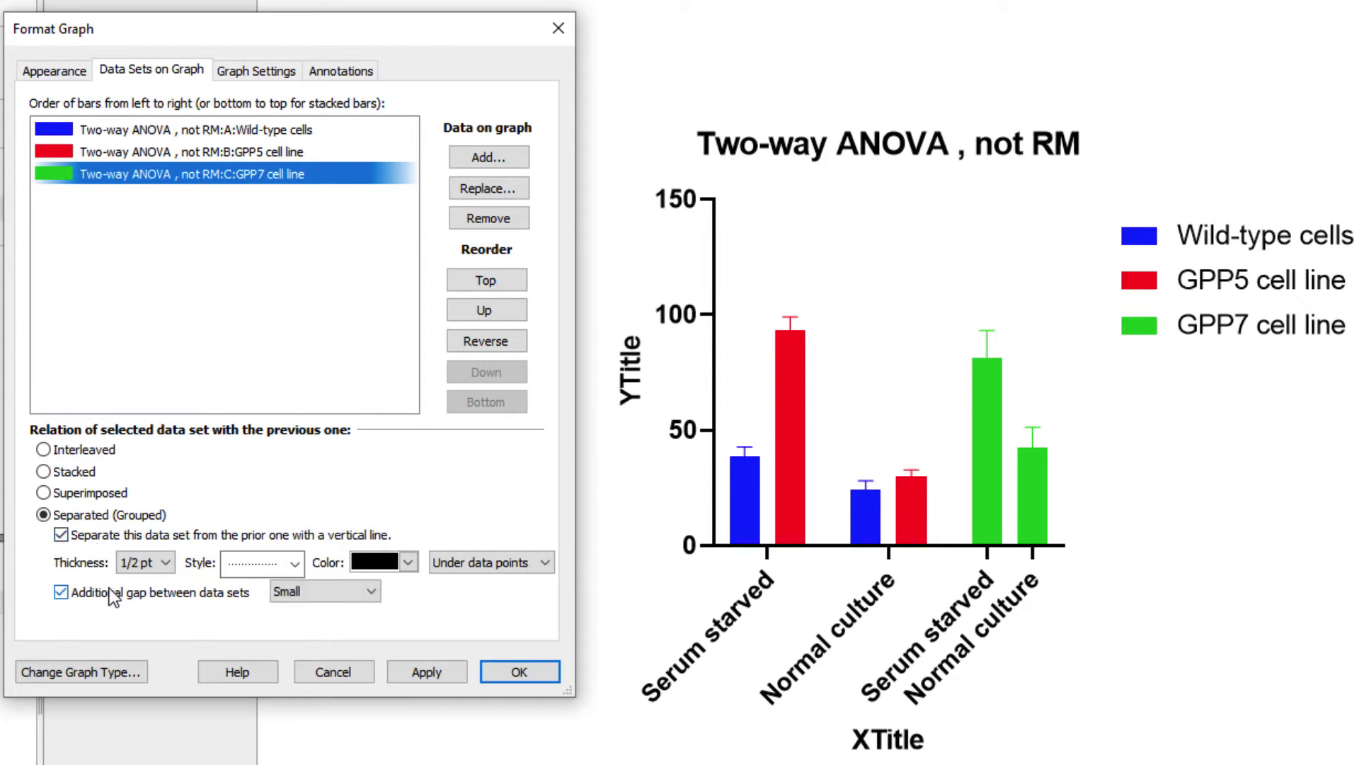
click(416, 673)
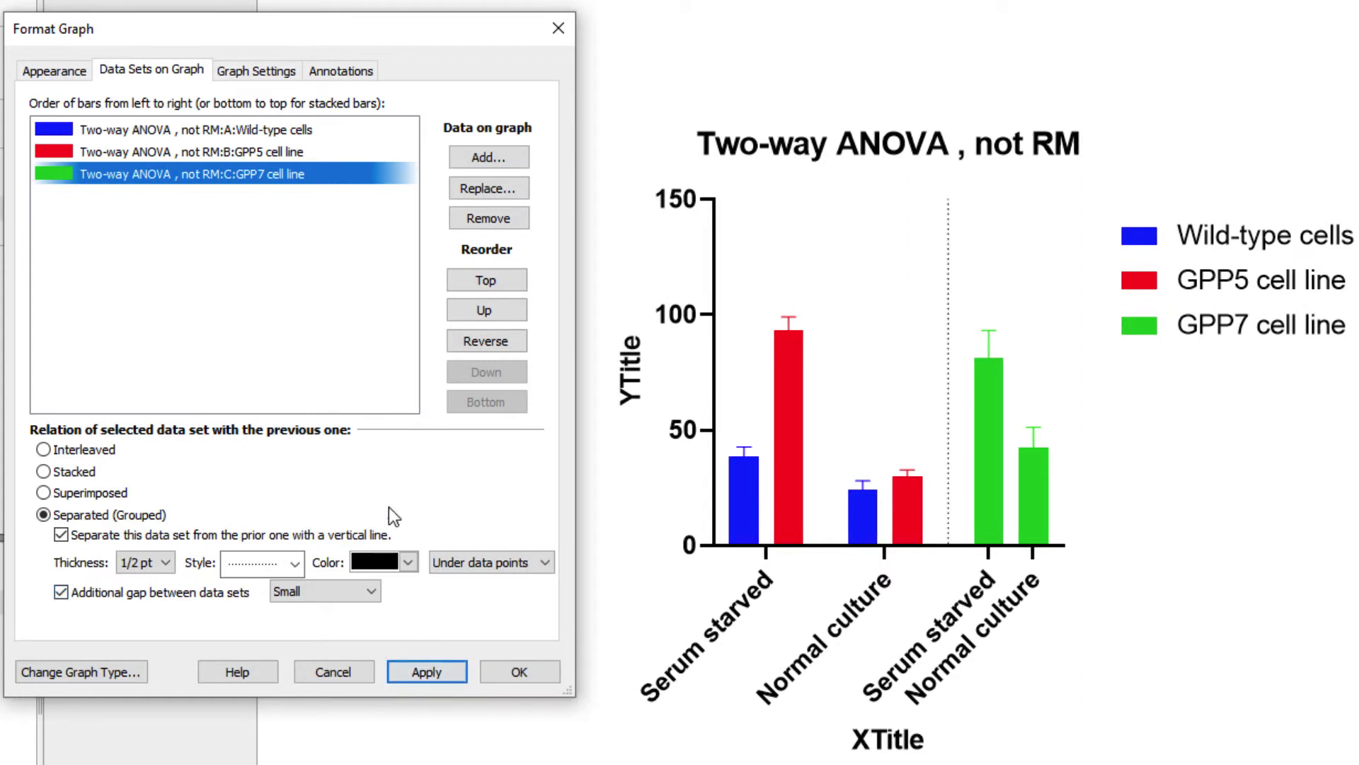
click(269, 75)
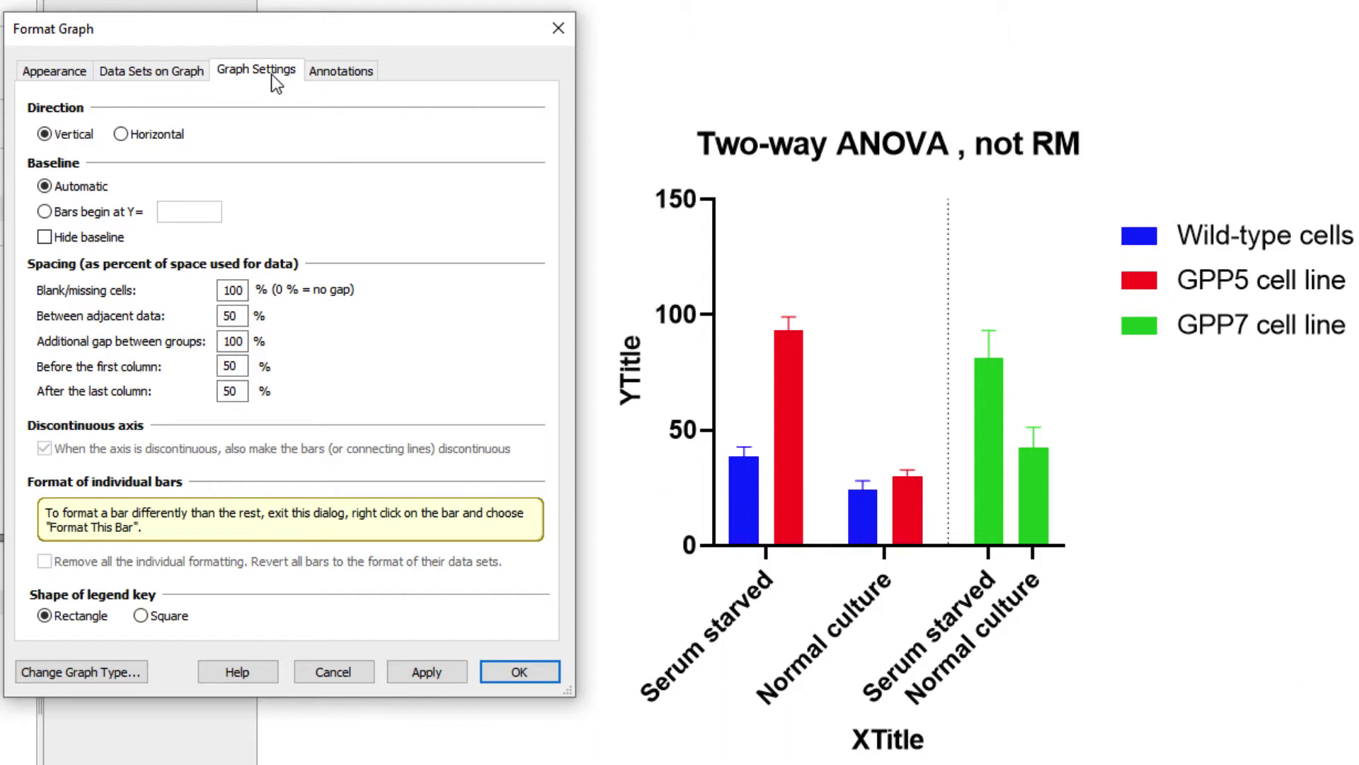
Step: Keep bars vertical, make them begin at Y=50, and hide the baseline
click(157, 140)
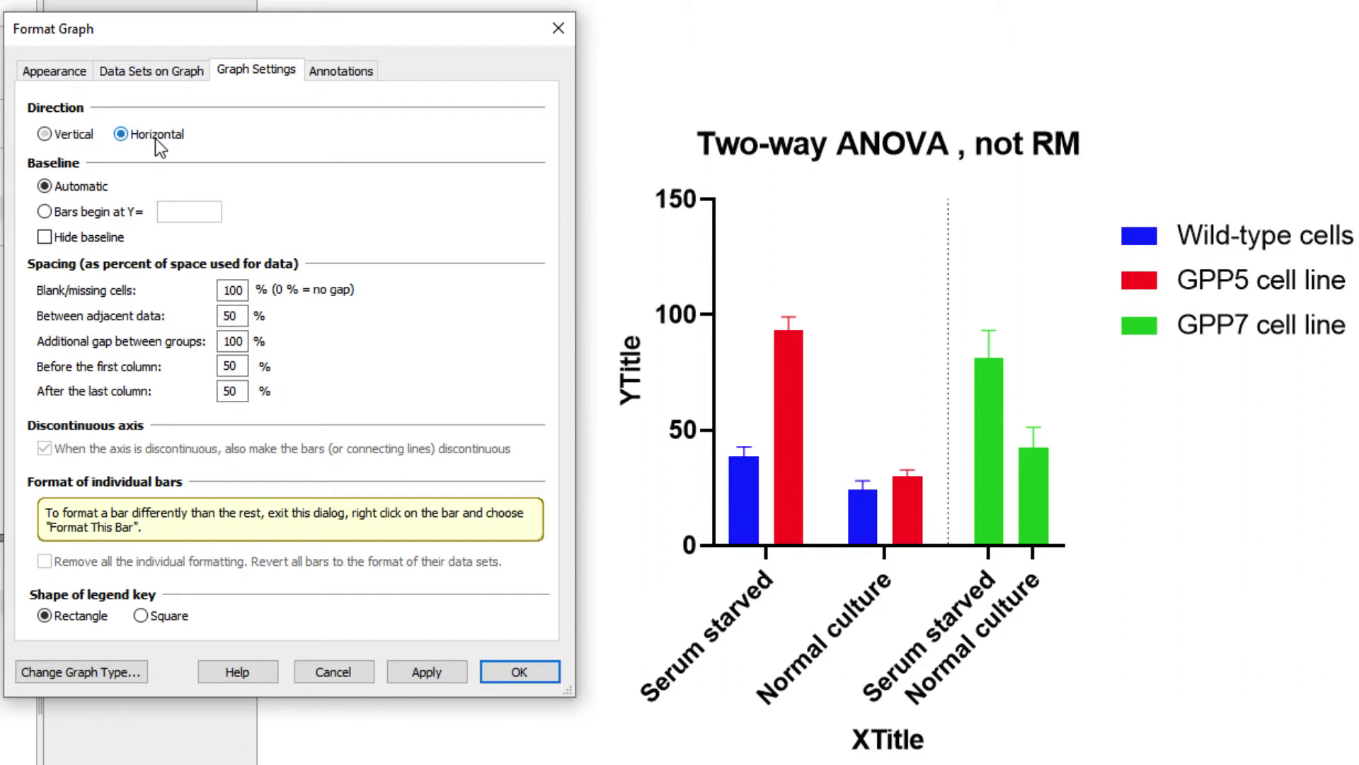
click(49, 135)
click(46, 213)
double_click(172, 210)
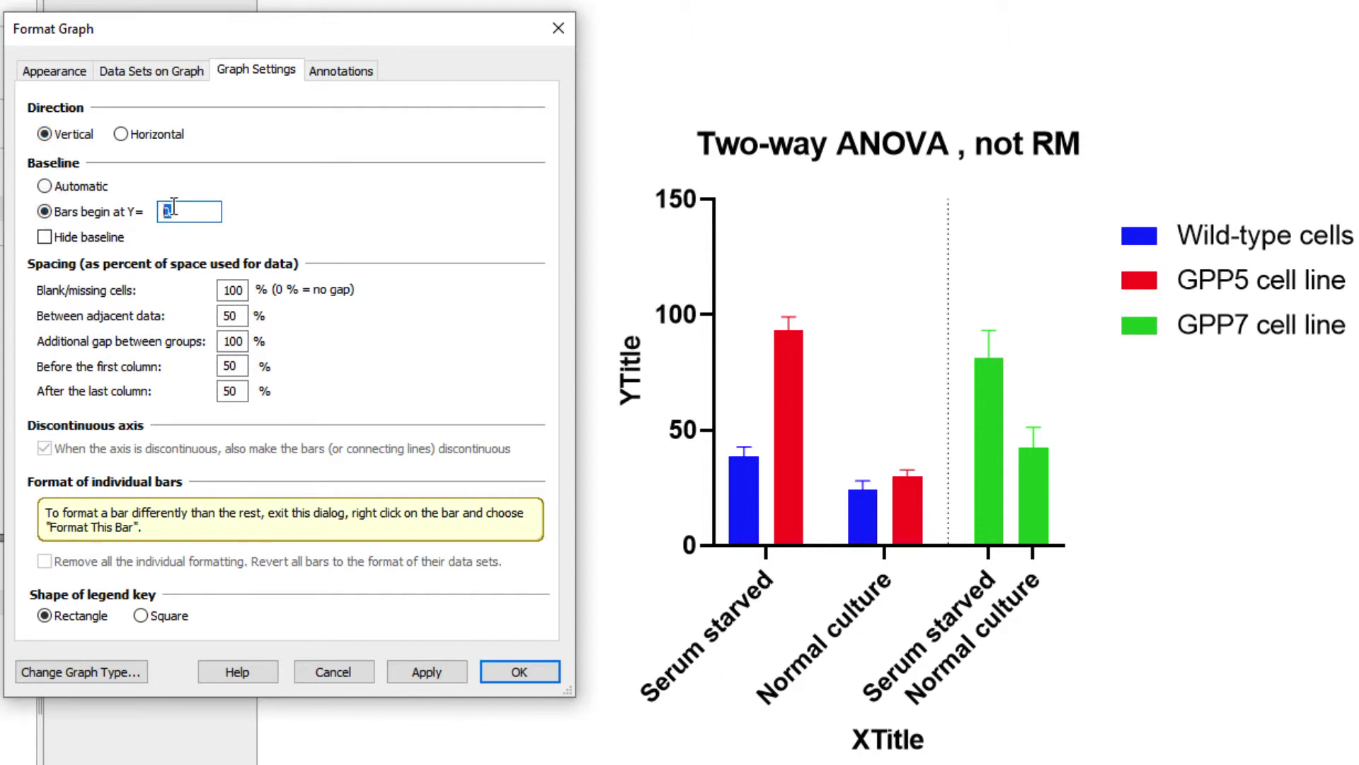
text(50)
click(448, 671)
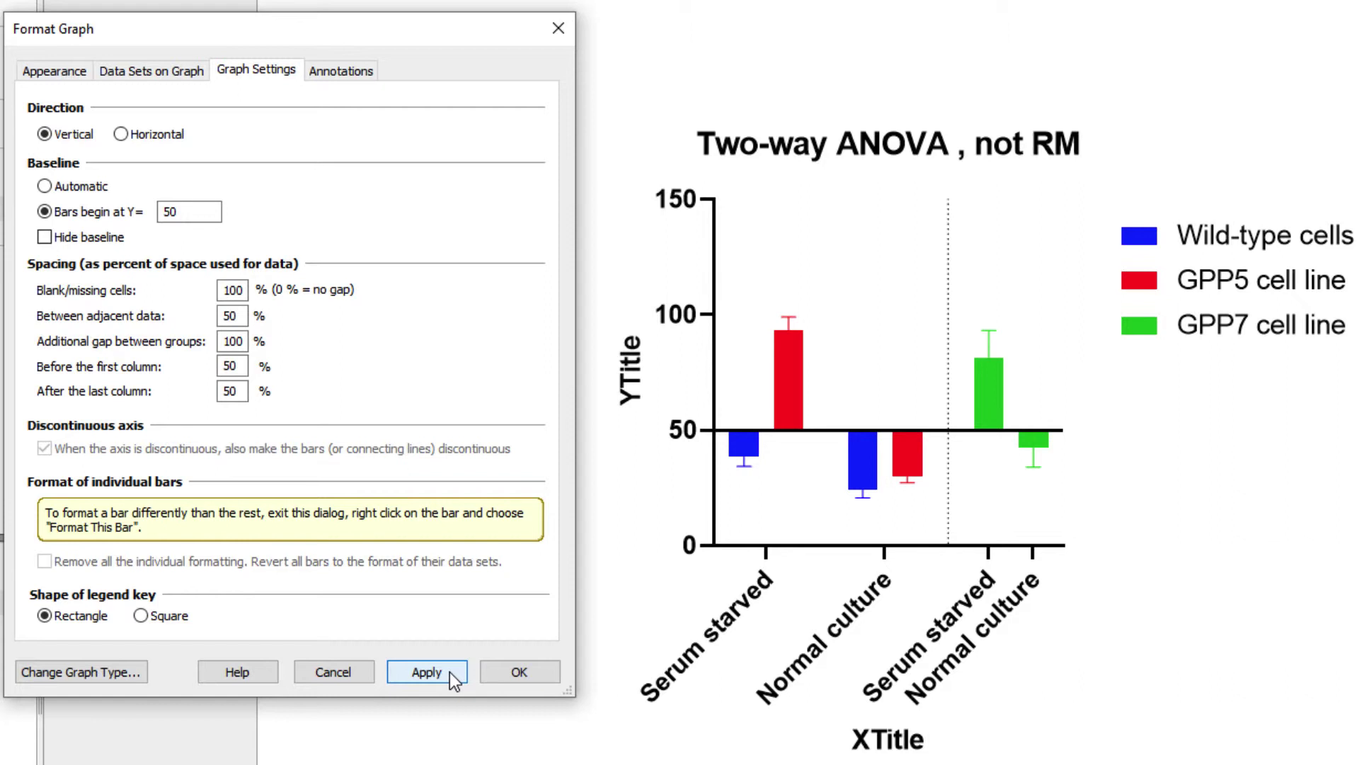
click(92, 237)
click(402, 670)
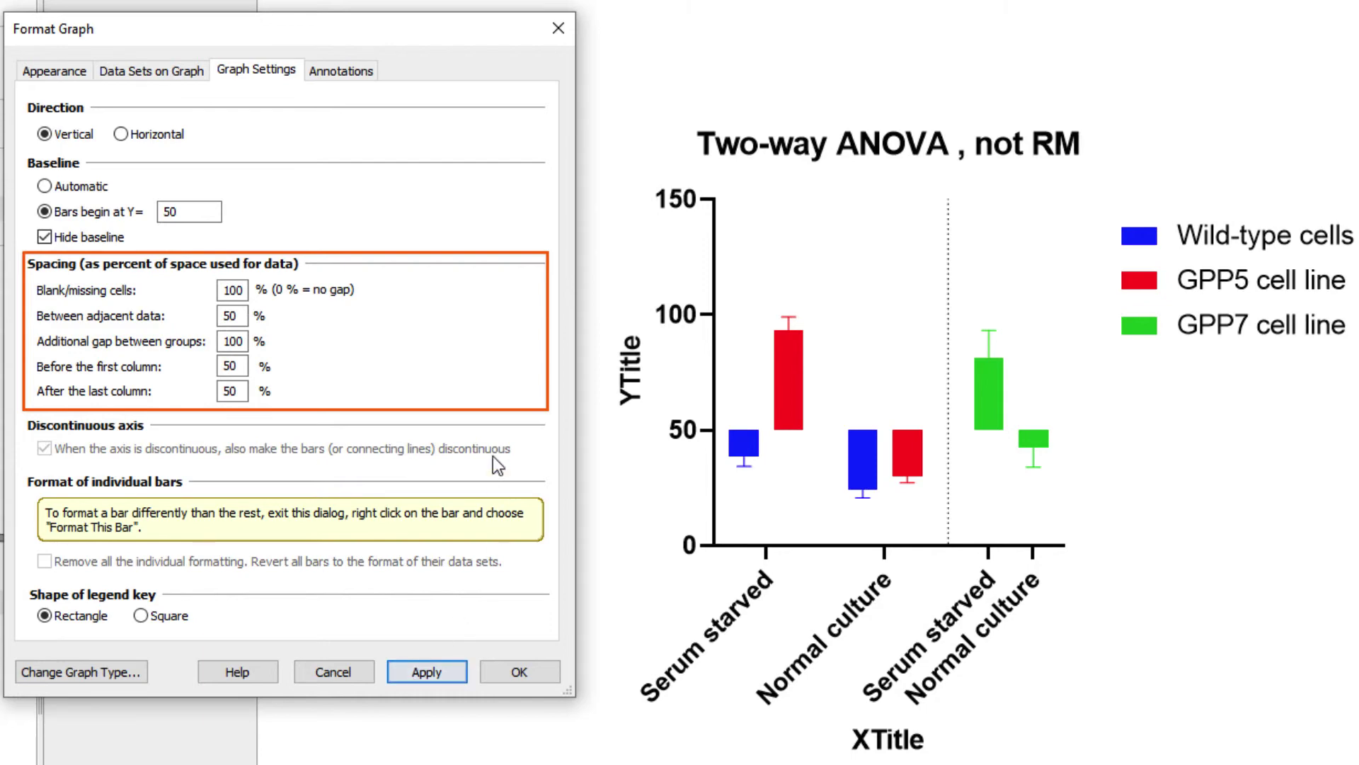
Step: Set the spacing between adjacent bars to 0
drag(242, 315, 205, 314)
text(0)
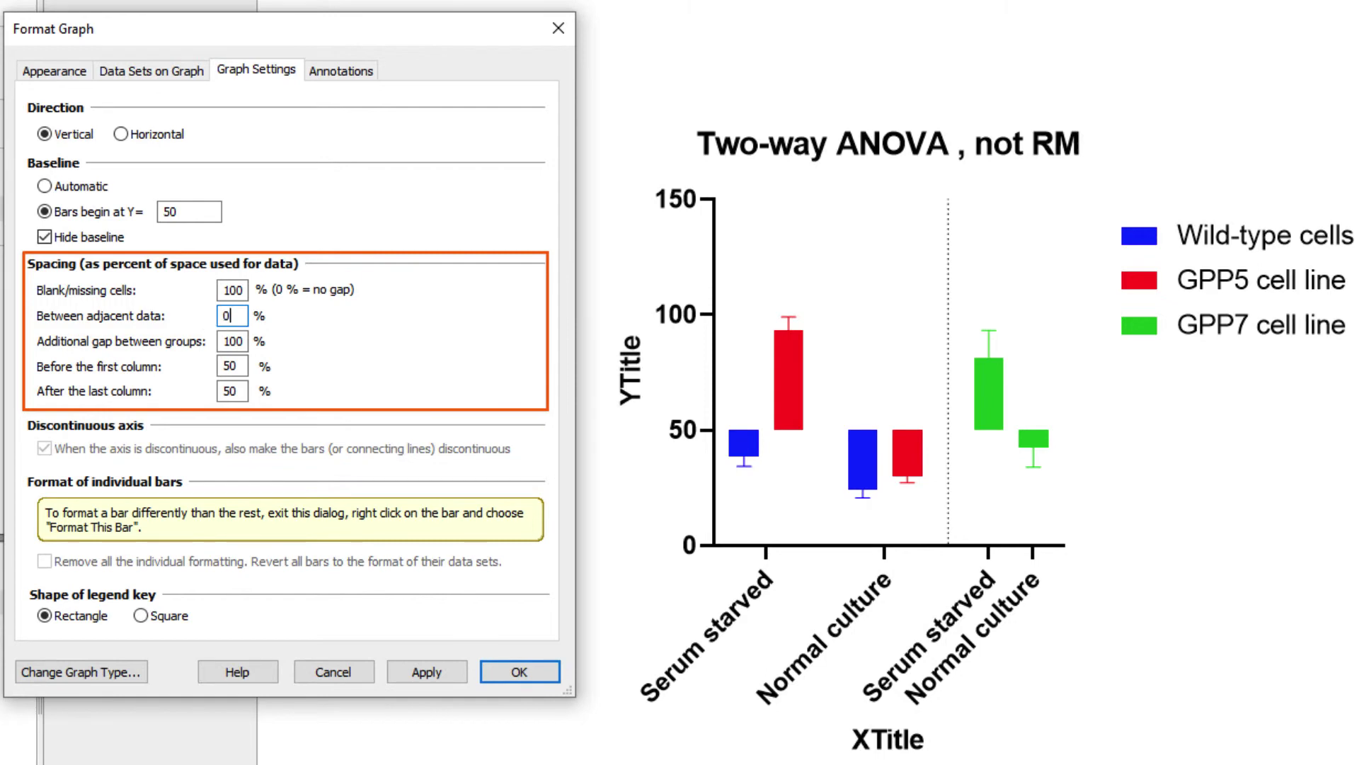
click(398, 669)
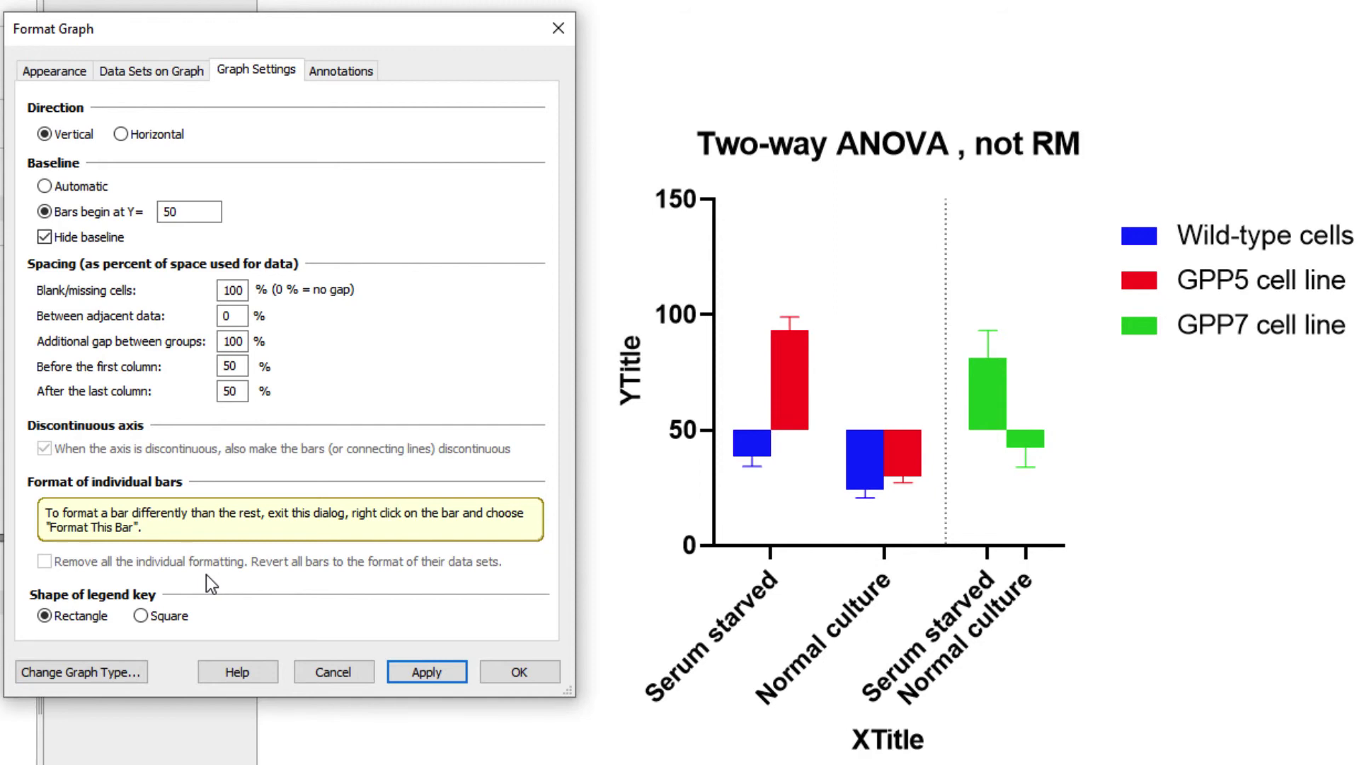
Step: Change the legend key shape to Square
click(156, 616)
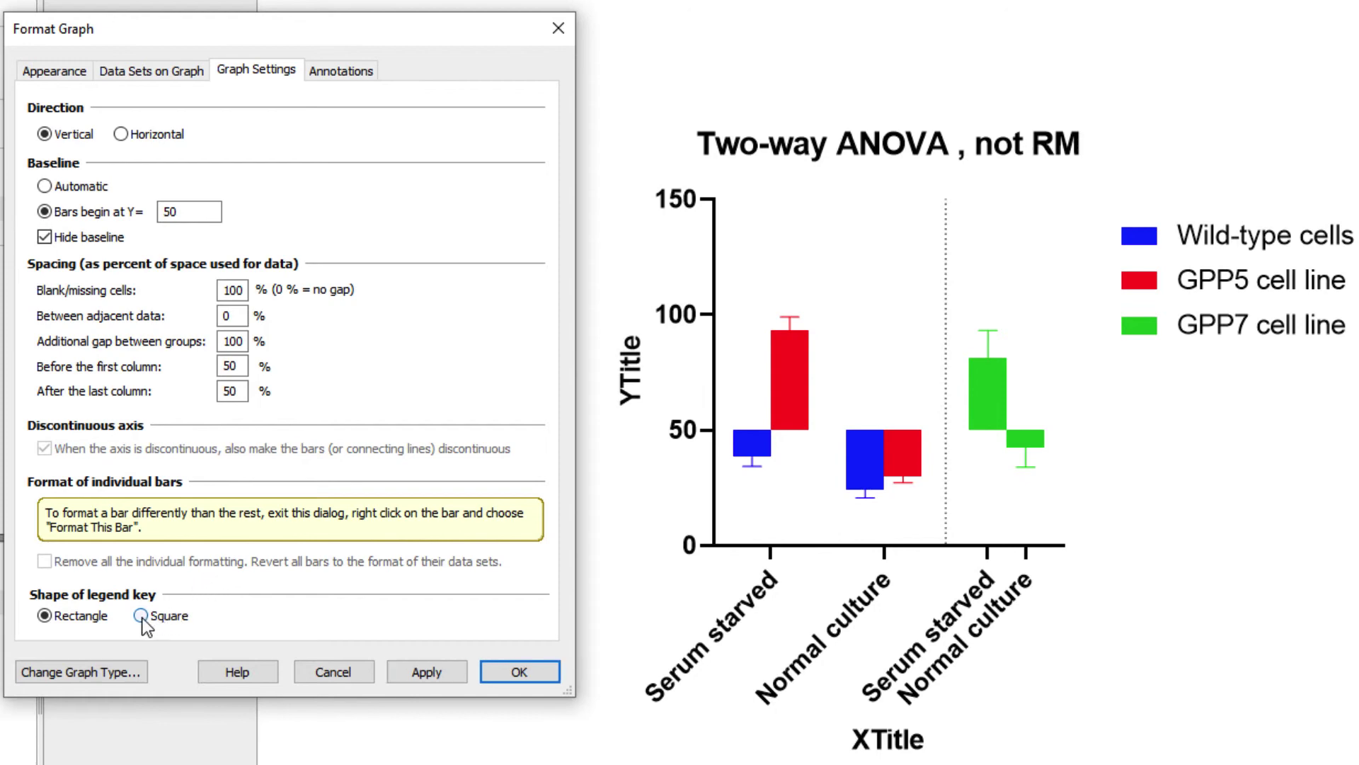
click(410, 673)
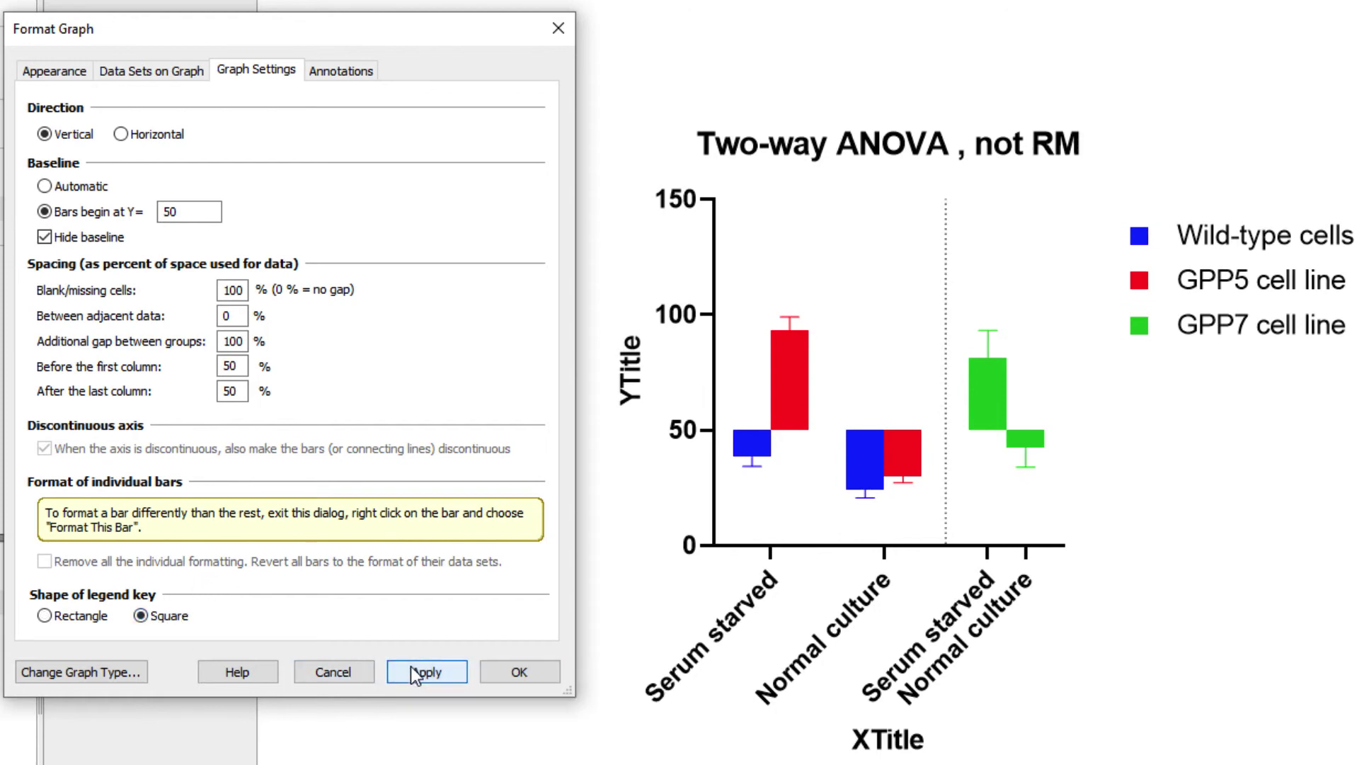
click(317, 76)
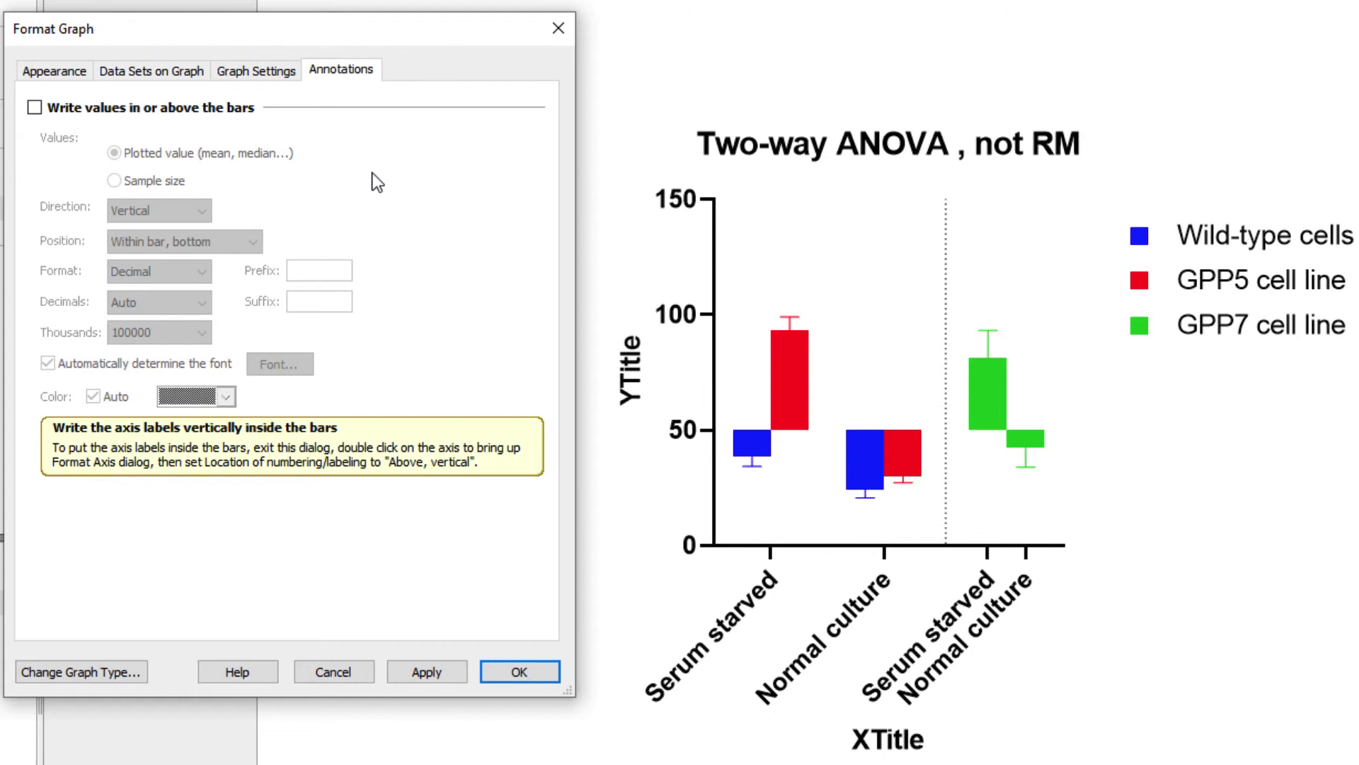
Step: Turn on 'Write values in or above the bars' and review the label format options
click(33, 107)
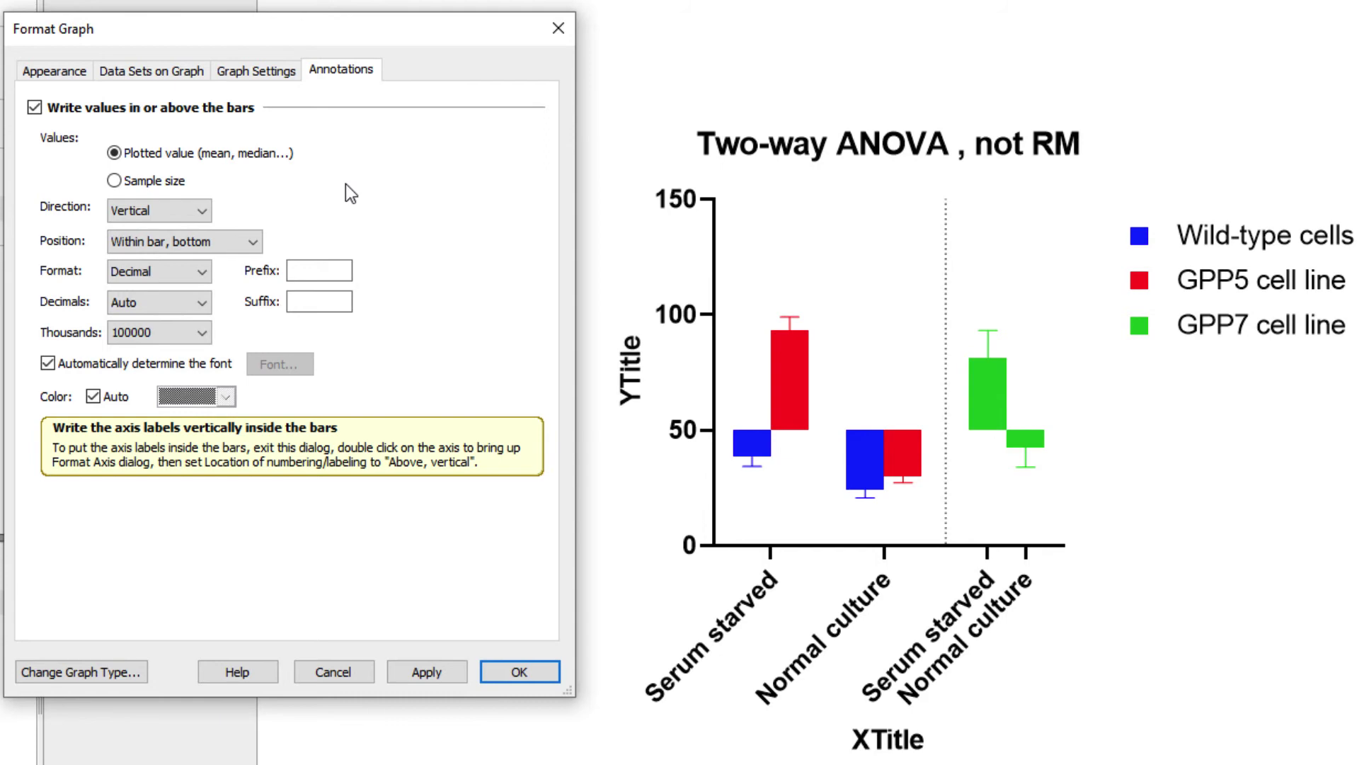
click(194, 211)
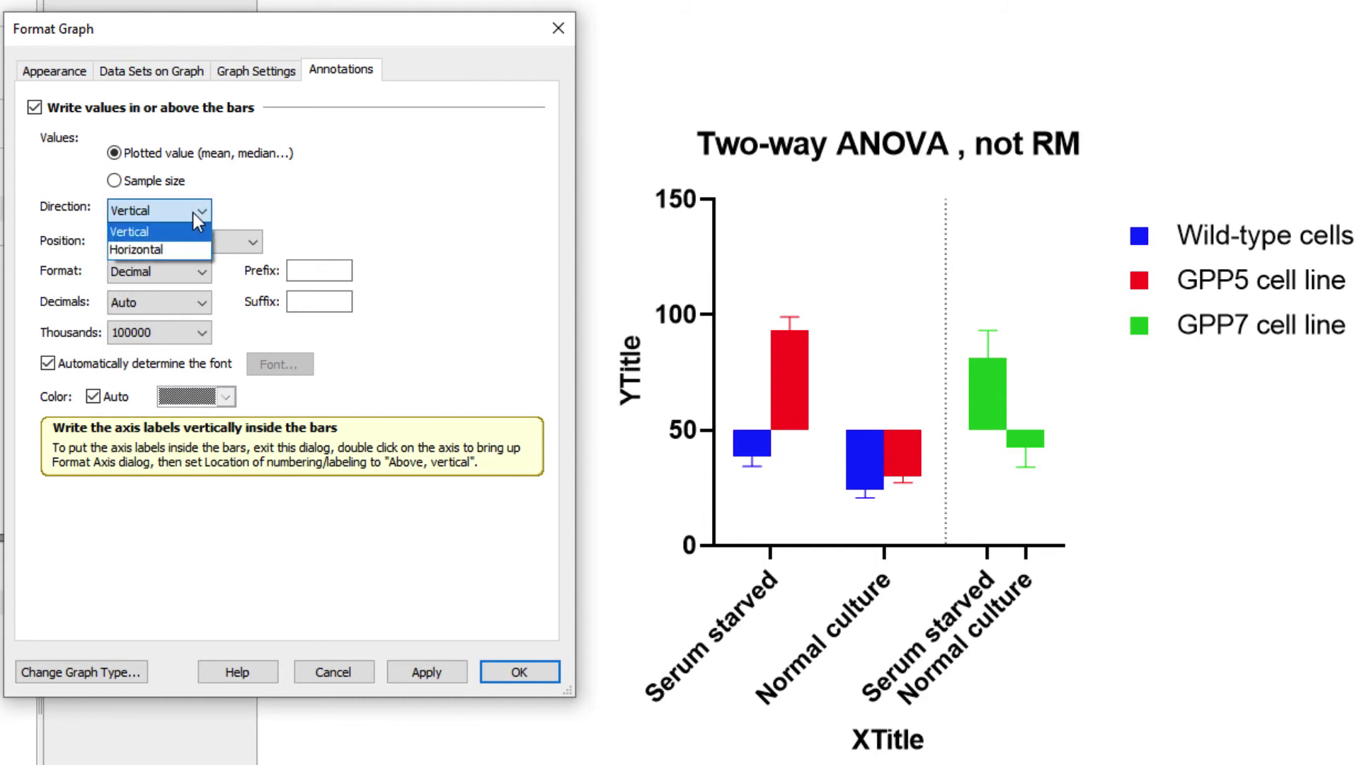
click(276, 211)
click(252, 242)
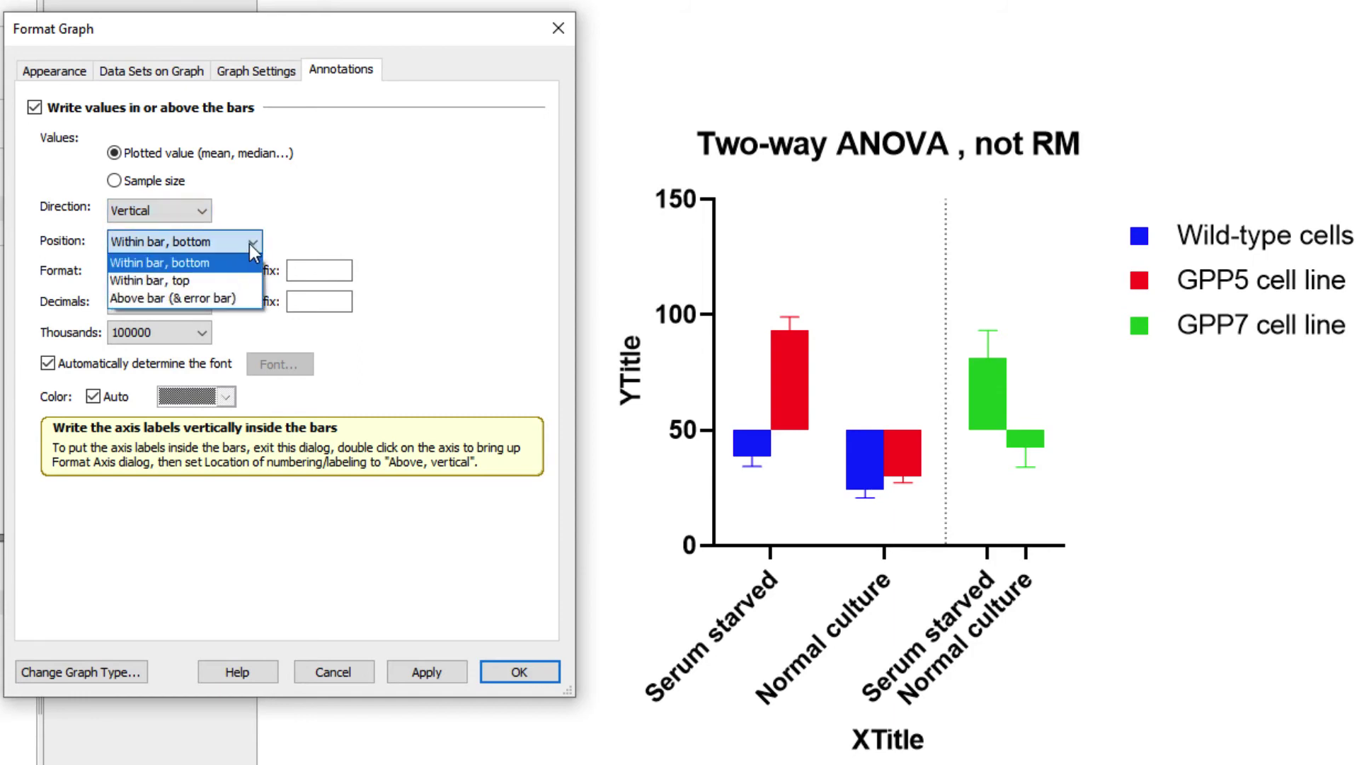
click(309, 232)
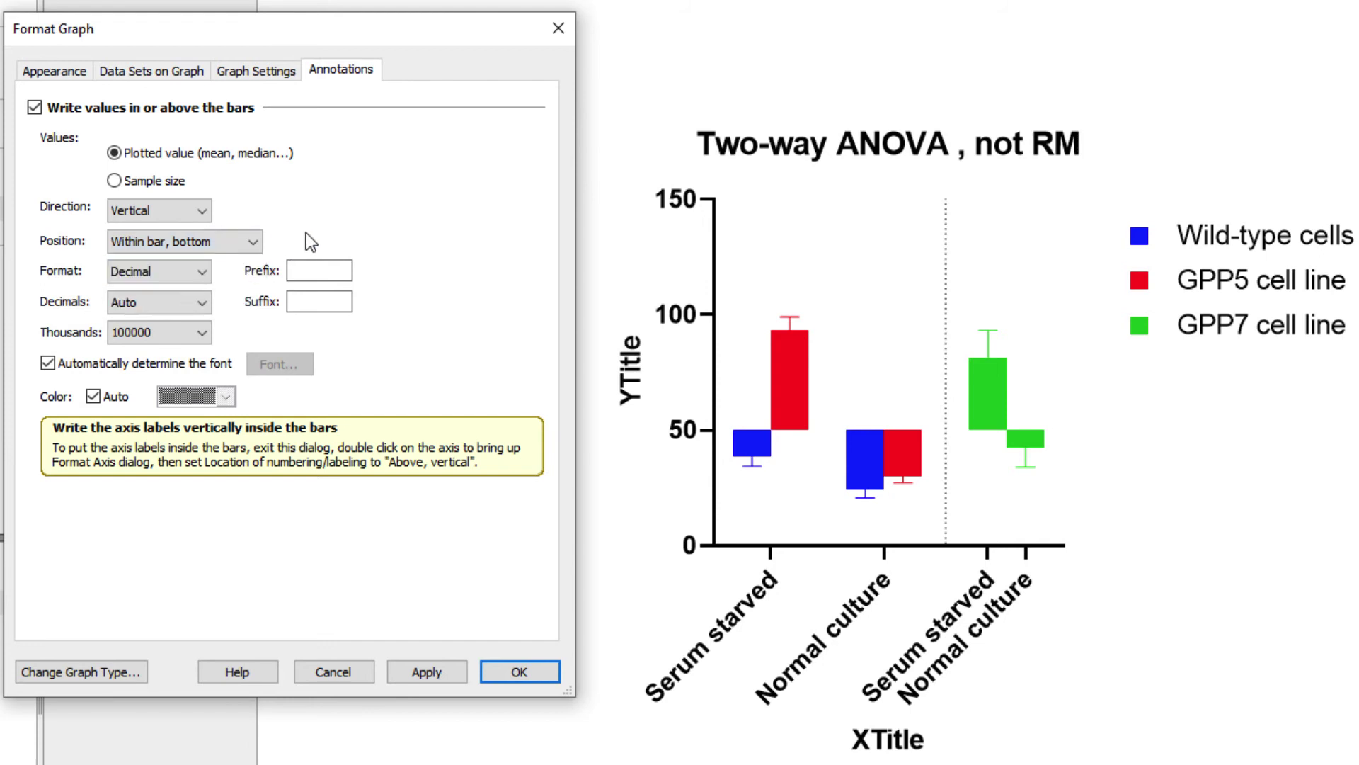
click(208, 272)
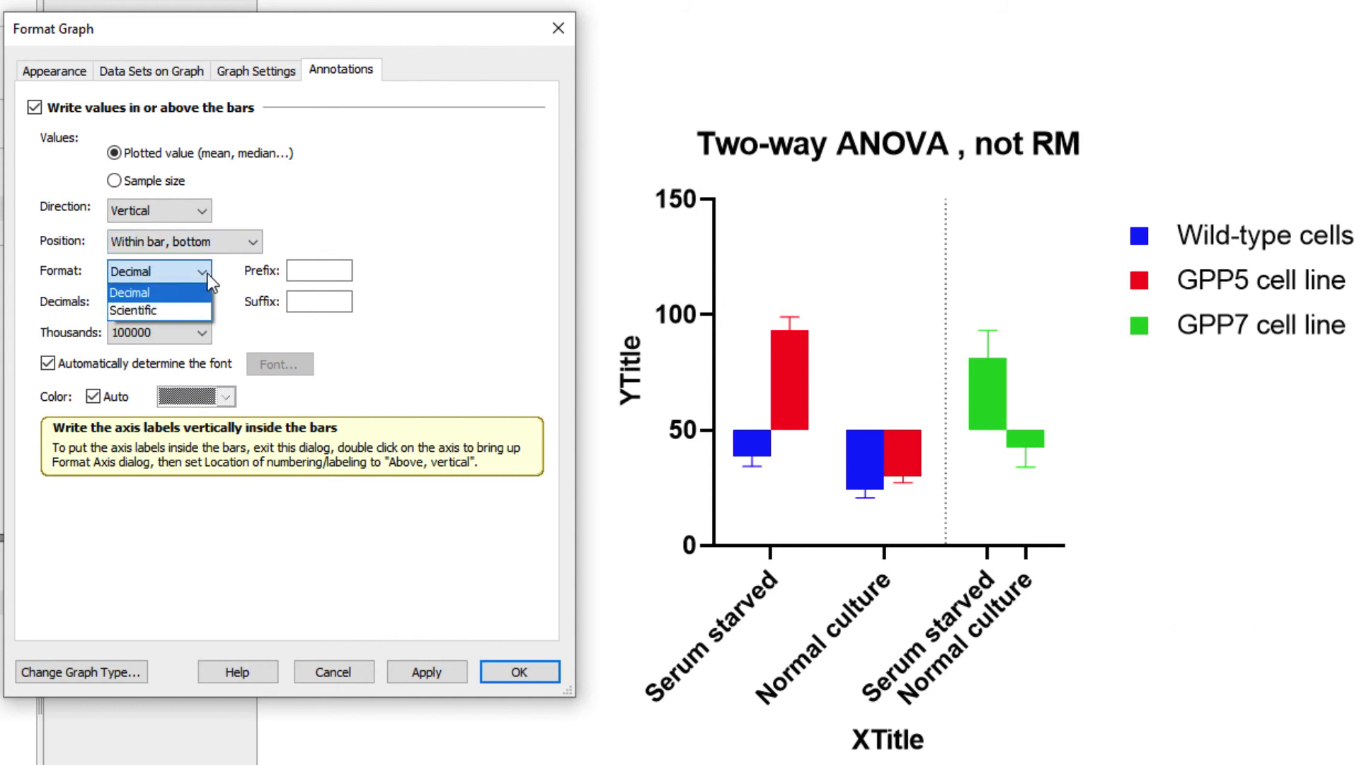
click(207, 273)
click(204, 300)
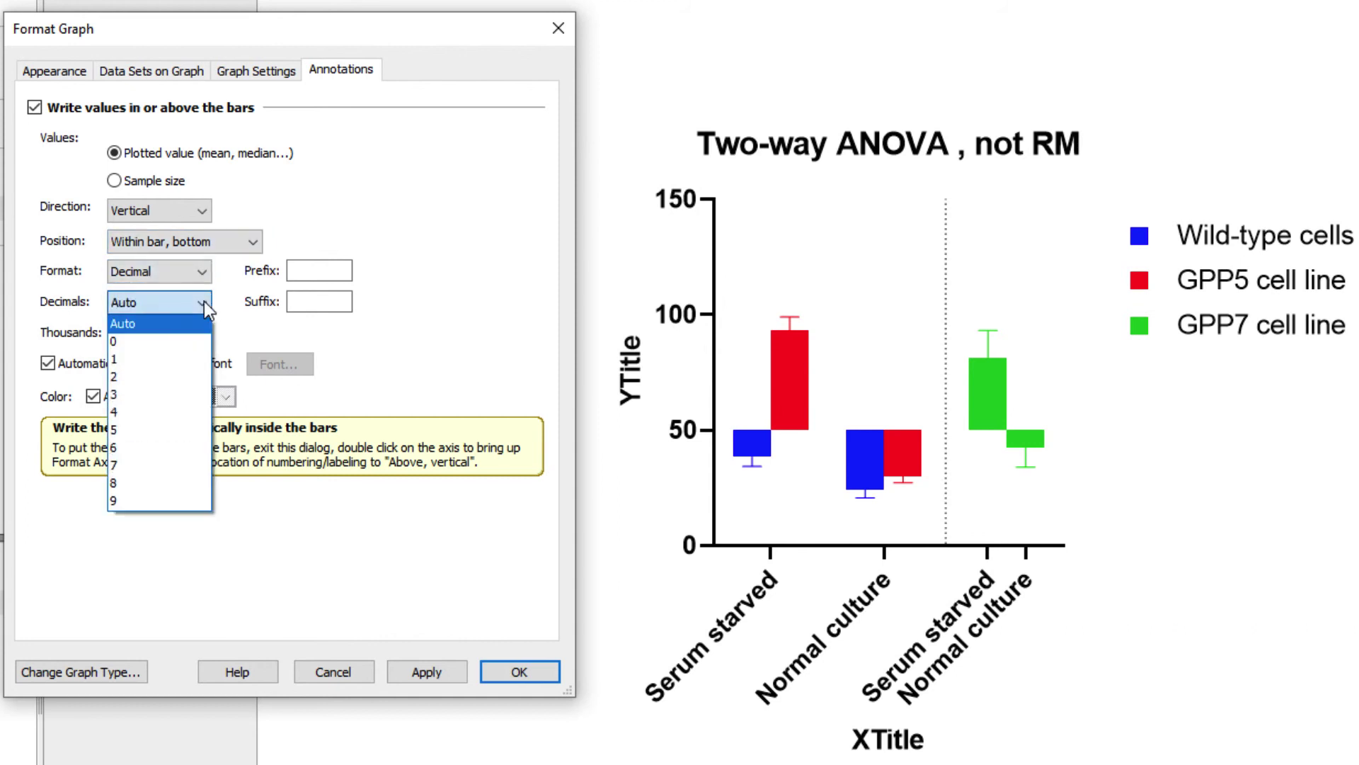
click(204, 300)
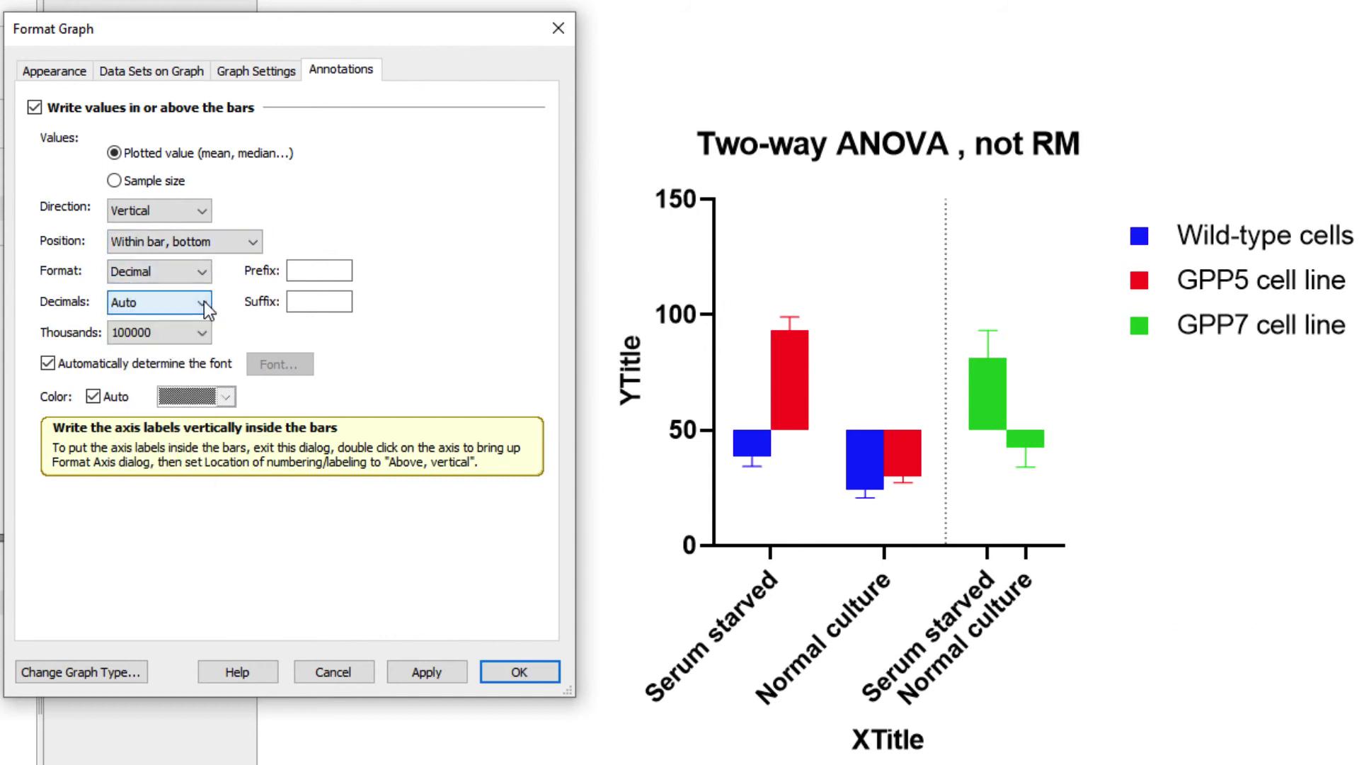
Step: Set the value labels to horizontal, above the bars and error bars, with 1 decimal
click(197, 209)
click(194, 248)
click(234, 241)
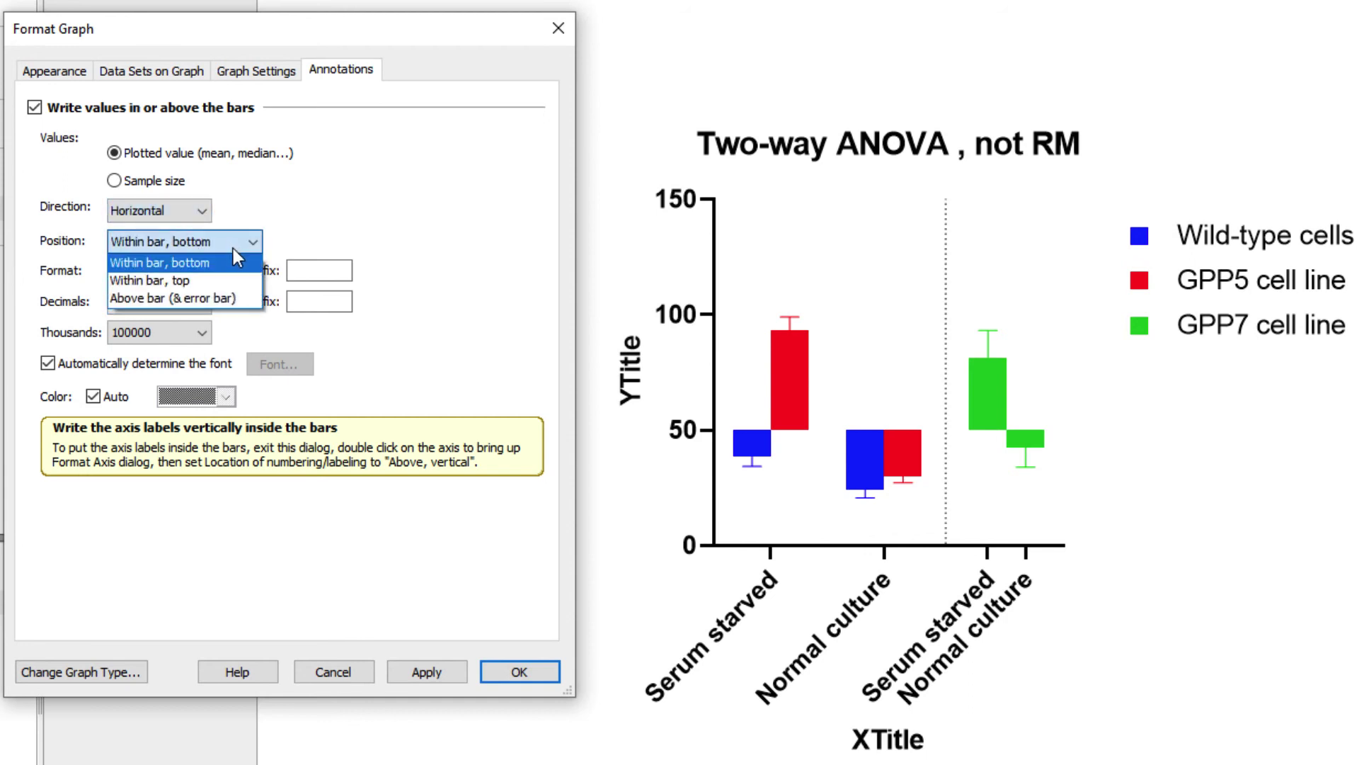
click(228, 295)
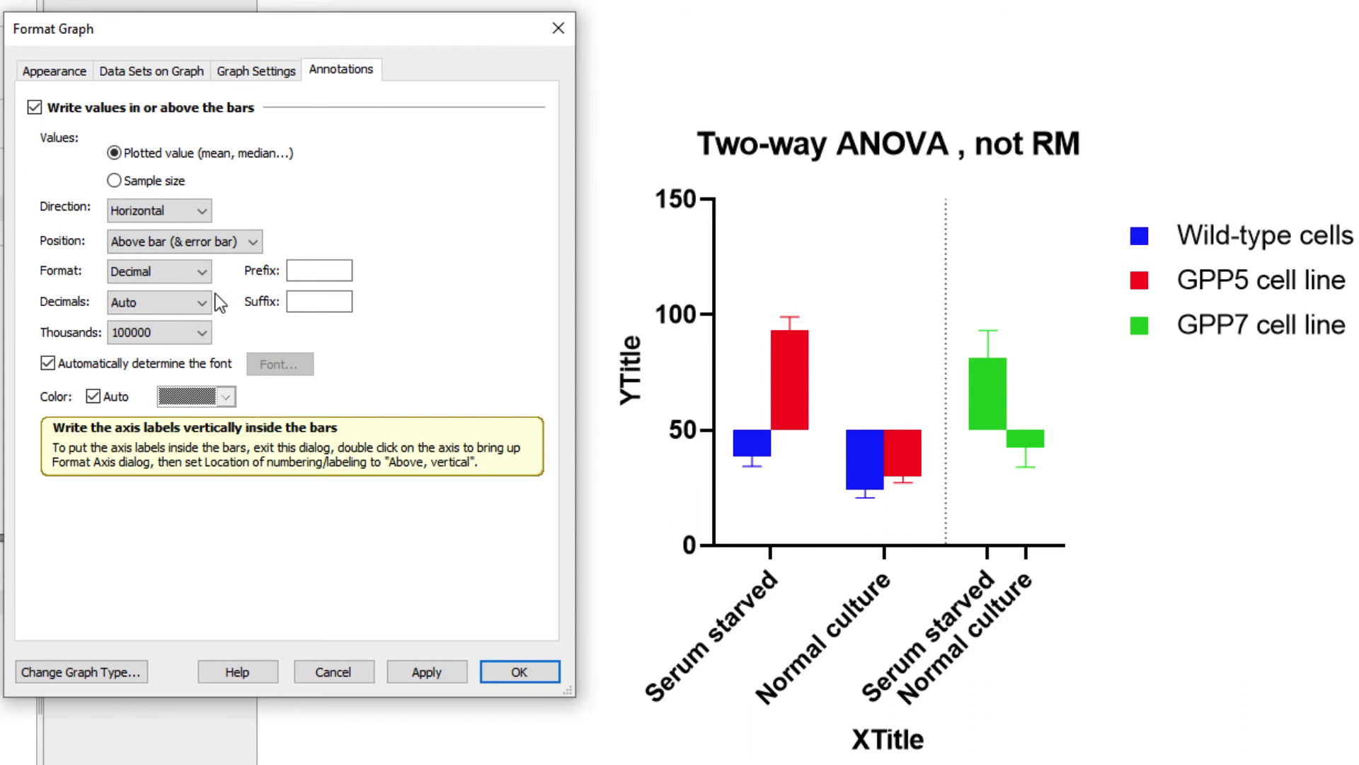
click(200, 301)
click(179, 360)
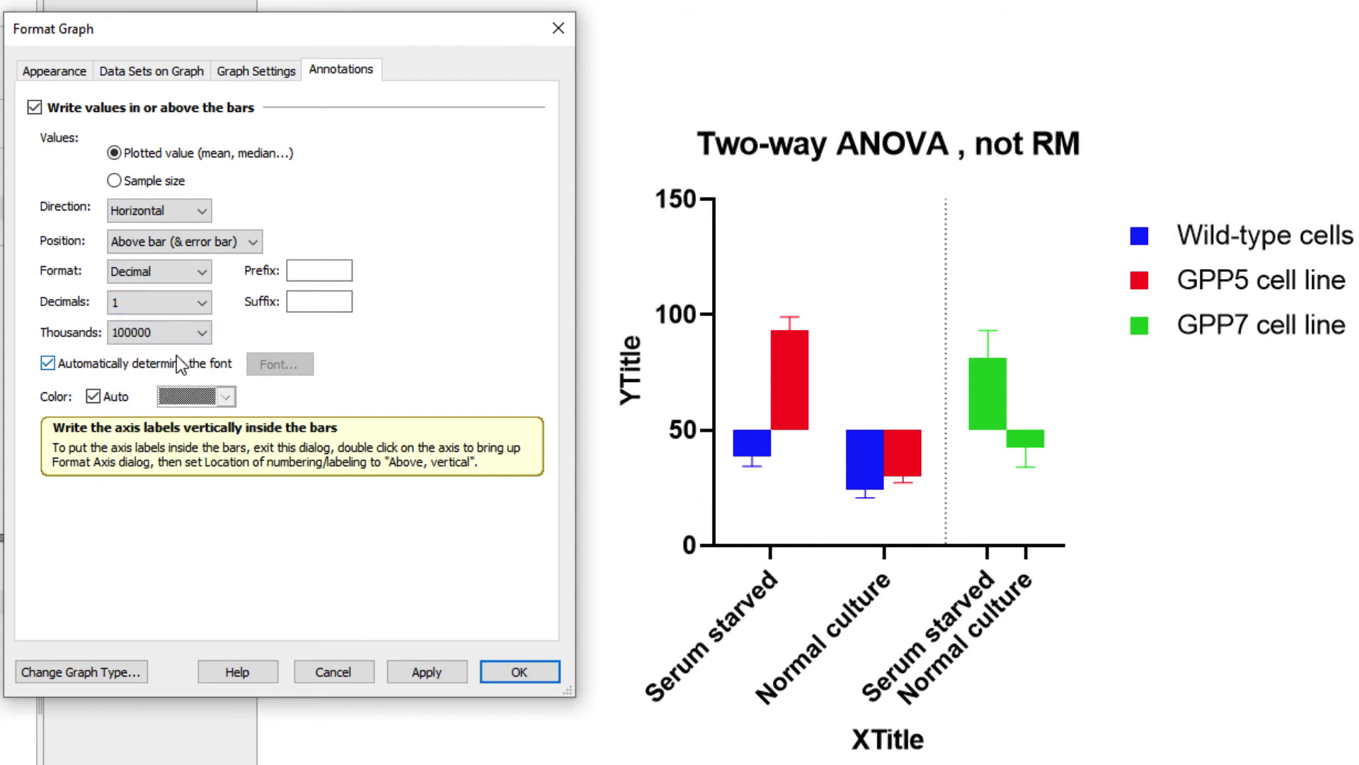